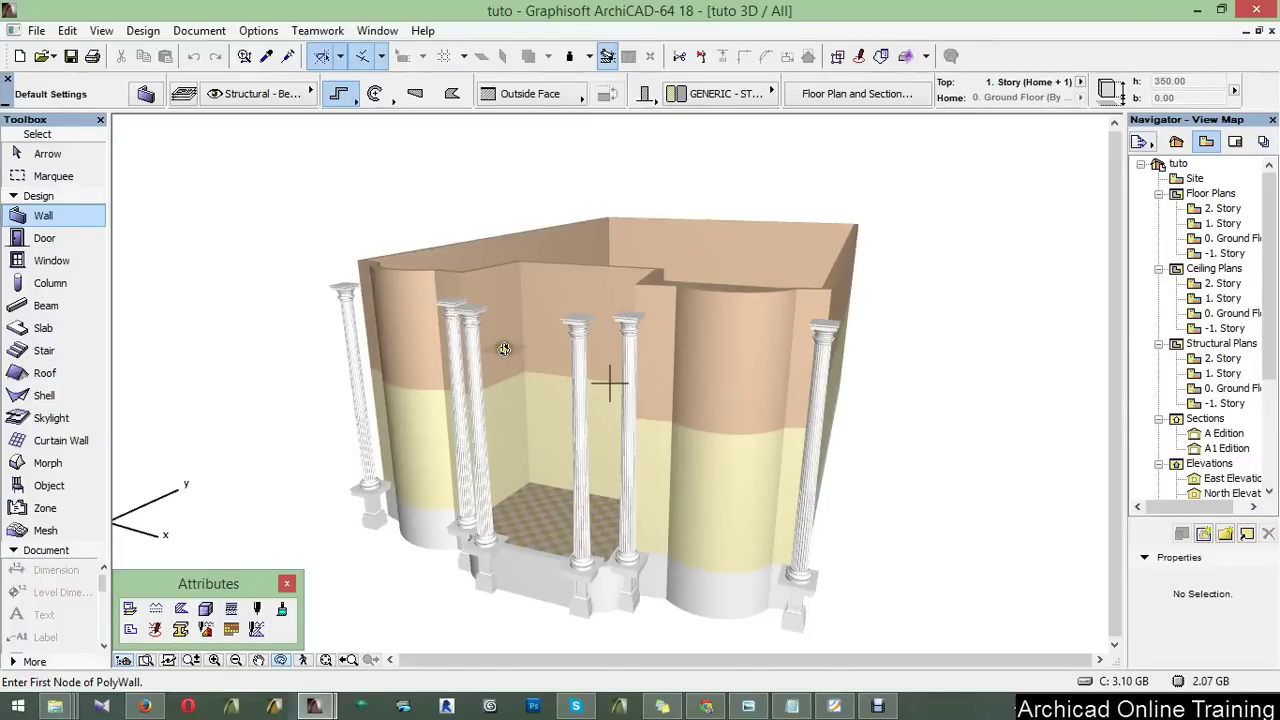
# Orbit the 3D model, switch to the Ground Floor plan, and open the Window default settings
pyautogui.moveTo(504, 348)
pyautogui.keyDown('shift'); pyautogui.mouseDown(button='middle')
pyautogui.moveTo(771, 451)
pyautogui.moveTo(714, 463)
pyautogui.mouseUp(button='middle'); pyautogui.keyUp('shift')
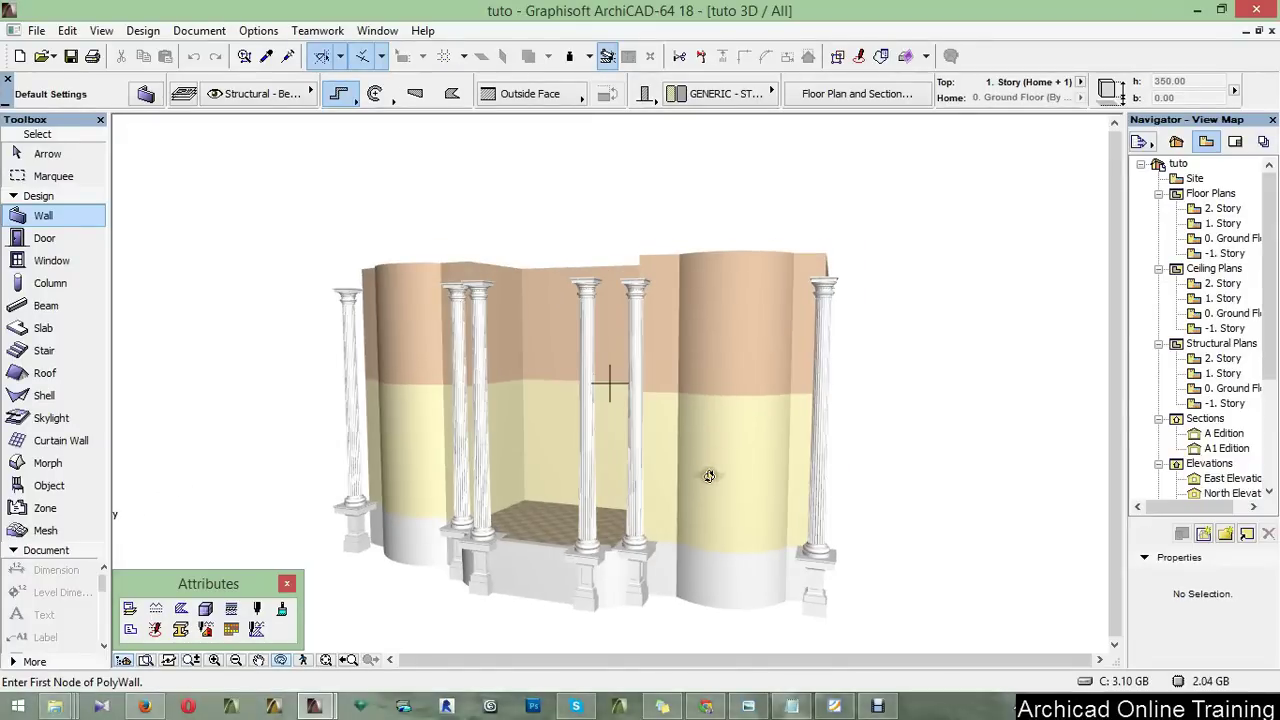
pyautogui.press('F2')
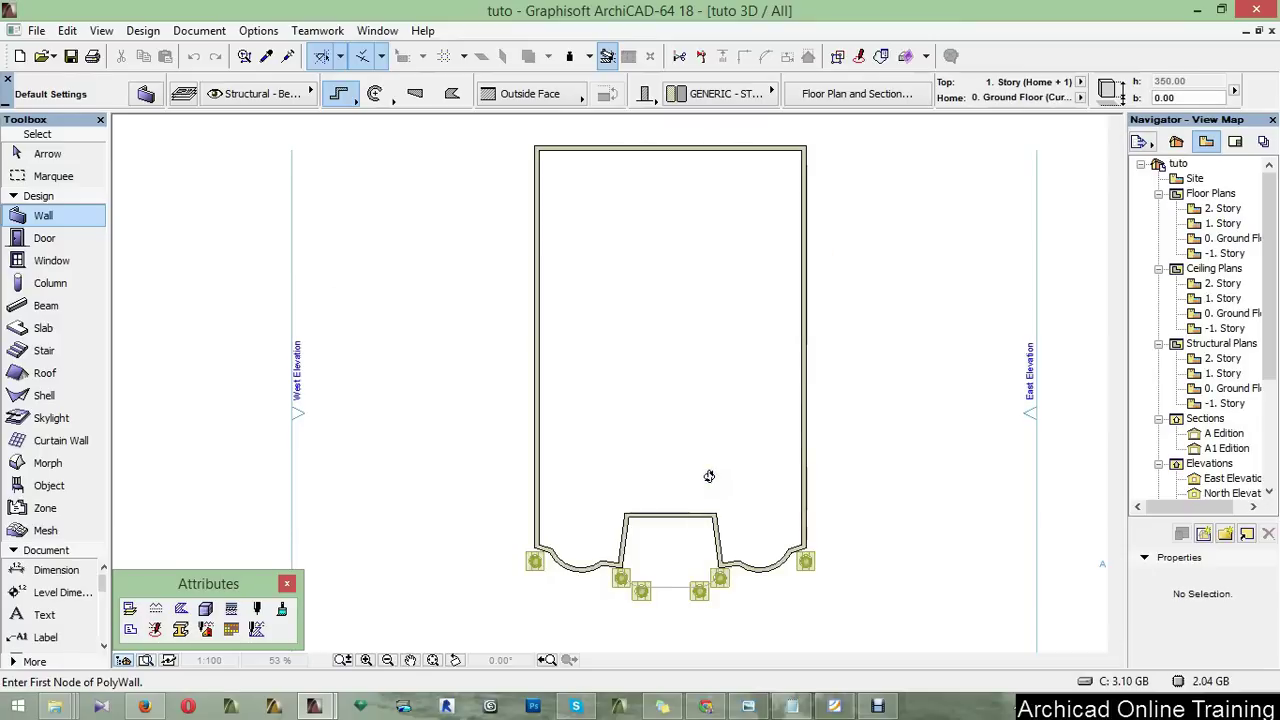
pyautogui.click(1176, 141)
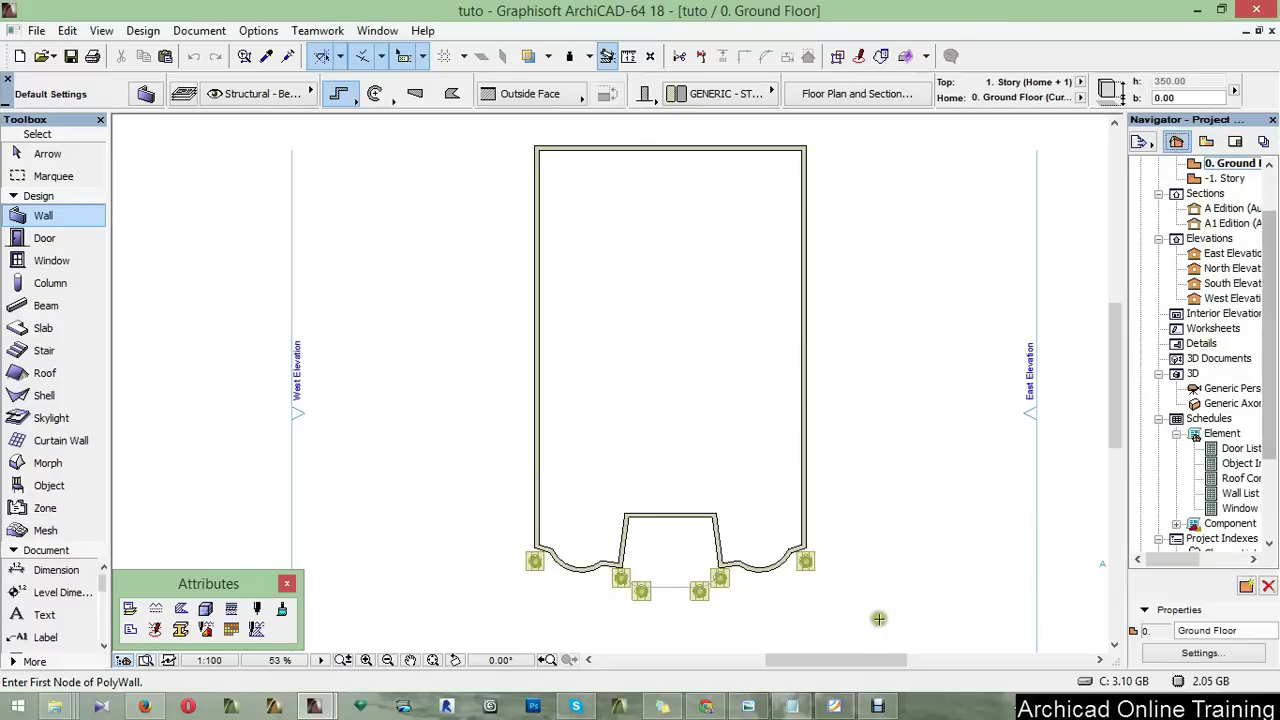
pyautogui.click(50, 260)
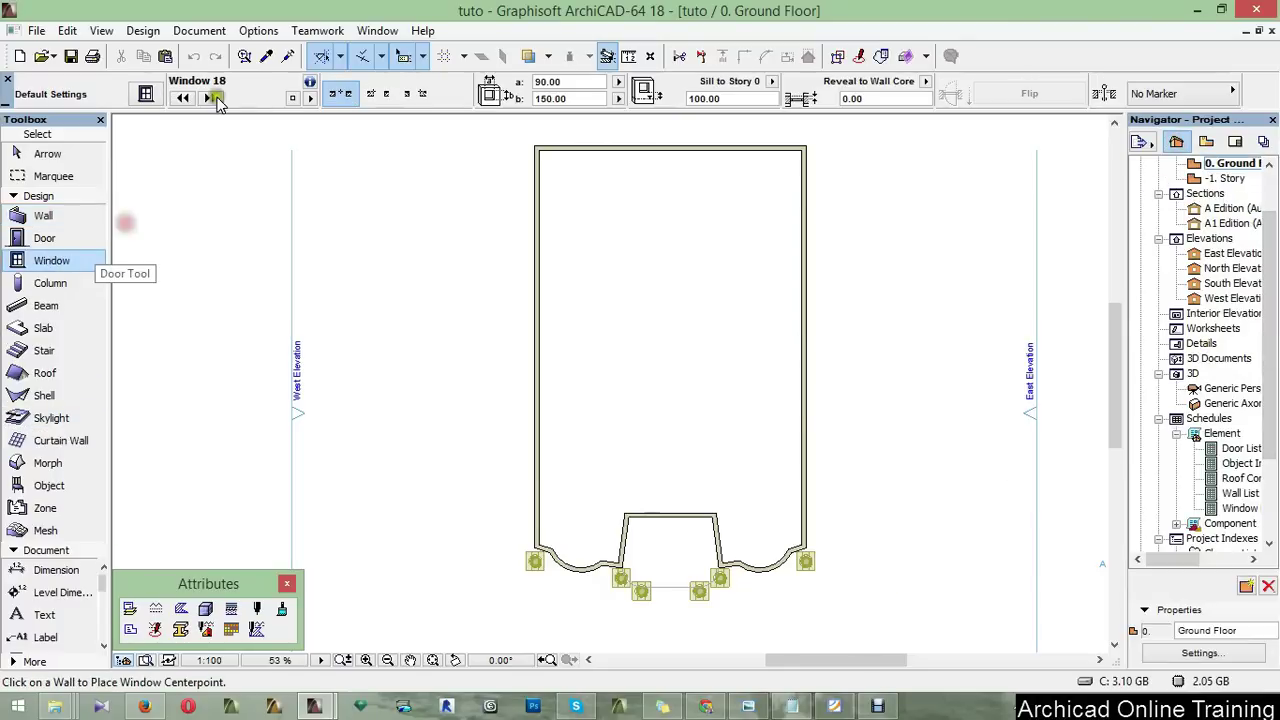
pyautogui.click(143, 96)
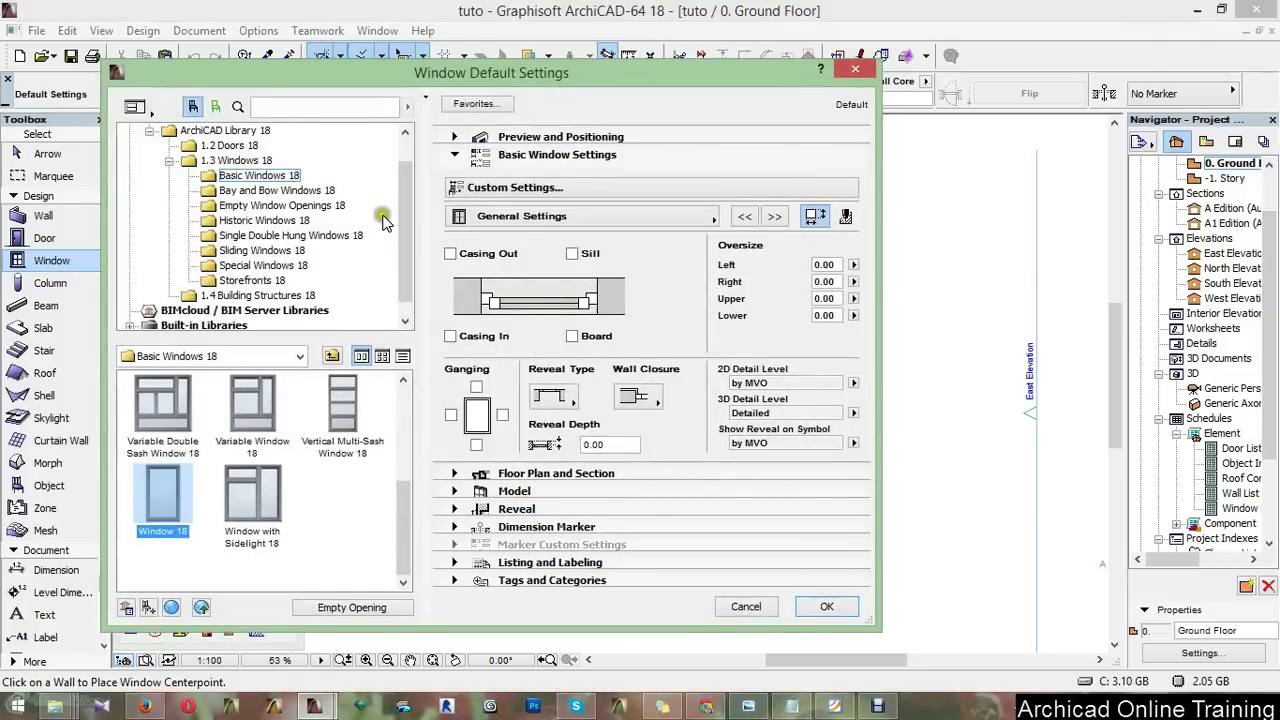
# Browse the window library folders to Bay and Bow Windows 18 and choose Bow Window 18
pyautogui.moveTo(390, 82)
pyautogui.mouseDown()
pyautogui.moveTo(472, 362)
pyautogui.moveTo(724, 218)
pyautogui.moveTo(538, 455)
pyautogui.moveTo(420, 688)
pyautogui.mouseUp()
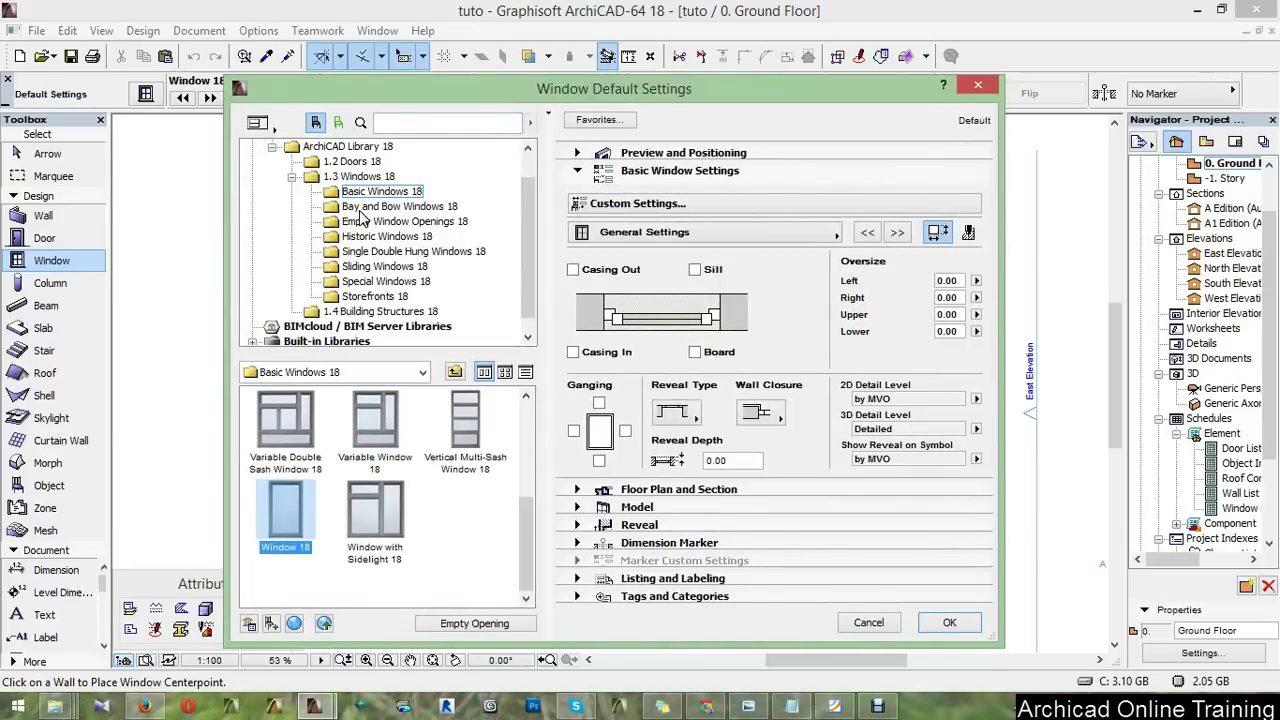
pyautogui.click(368, 296)
pyautogui.click(368, 281)
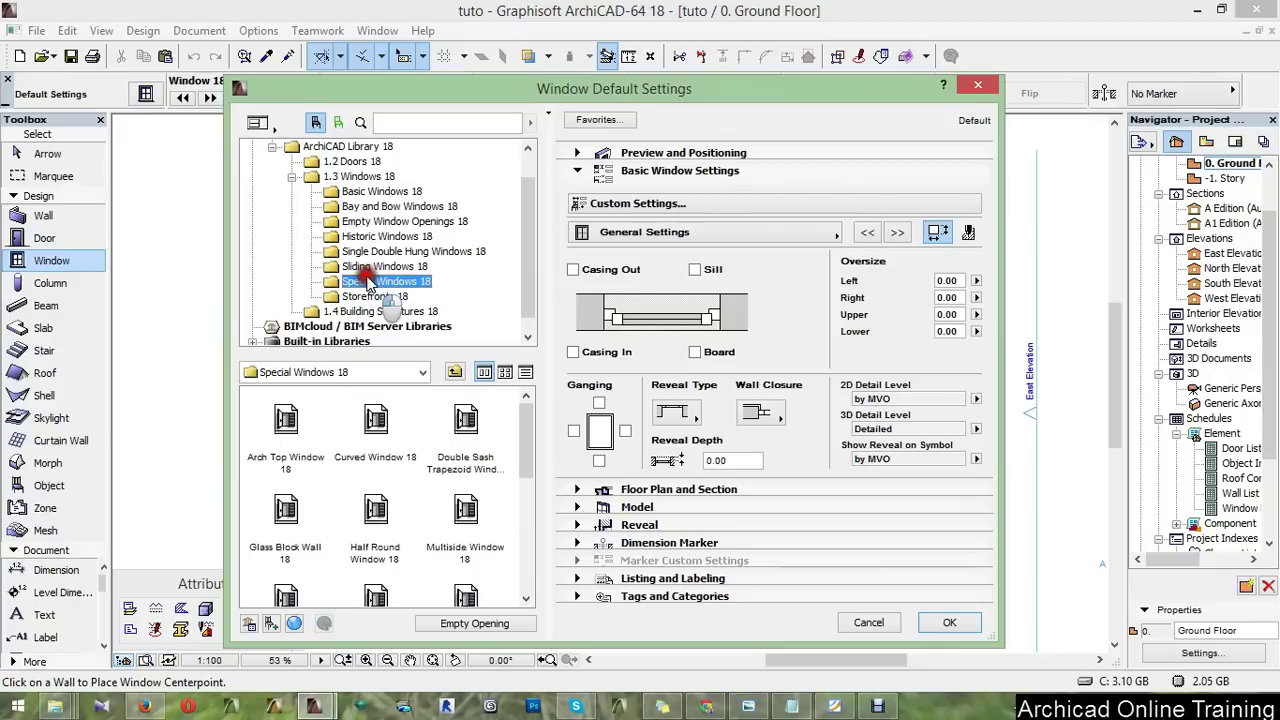
pyautogui.click(366, 266)
pyautogui.click(365, 251)
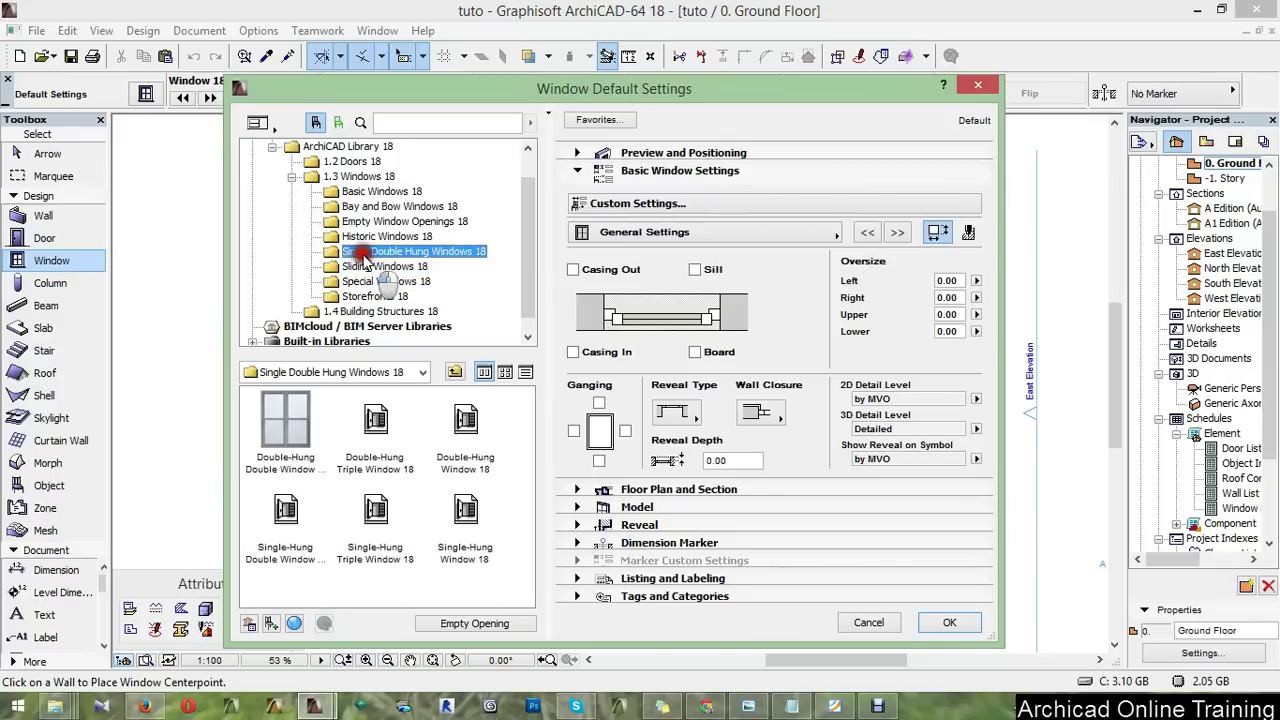
pyautogui.click(364, 236)
pyautogui.click(364, 221)
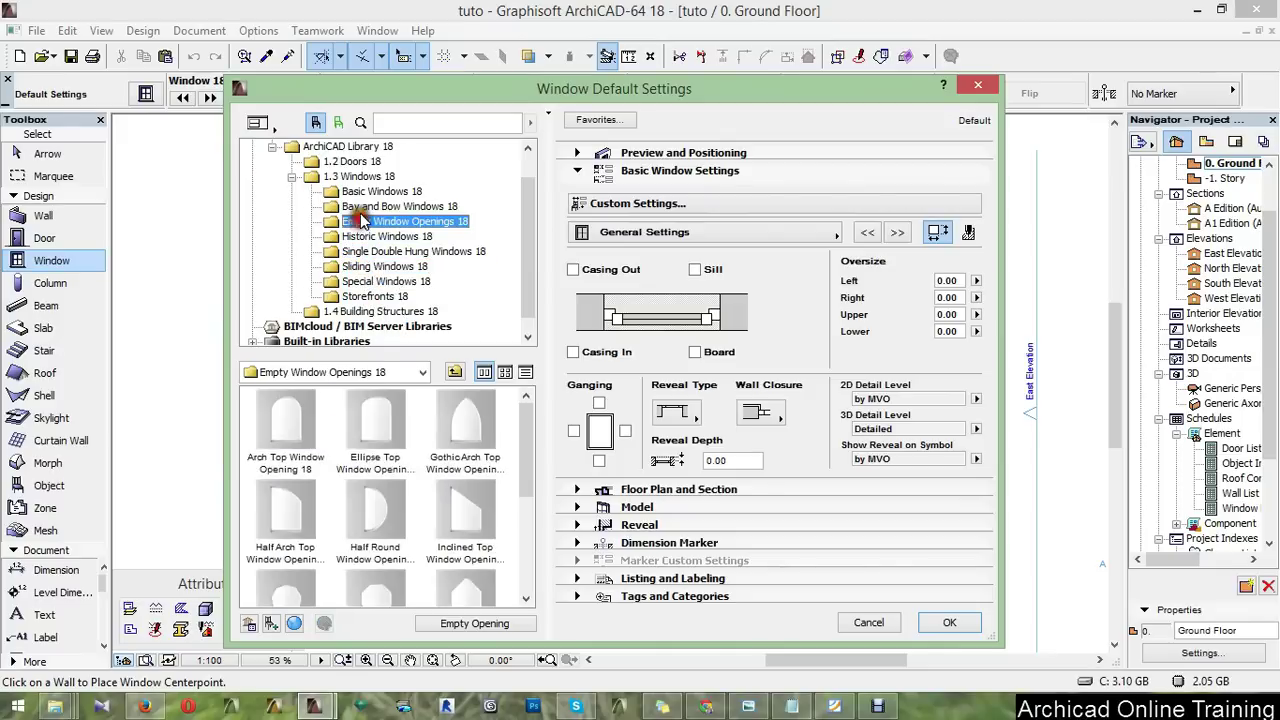
pyautogui.click(307, 434)
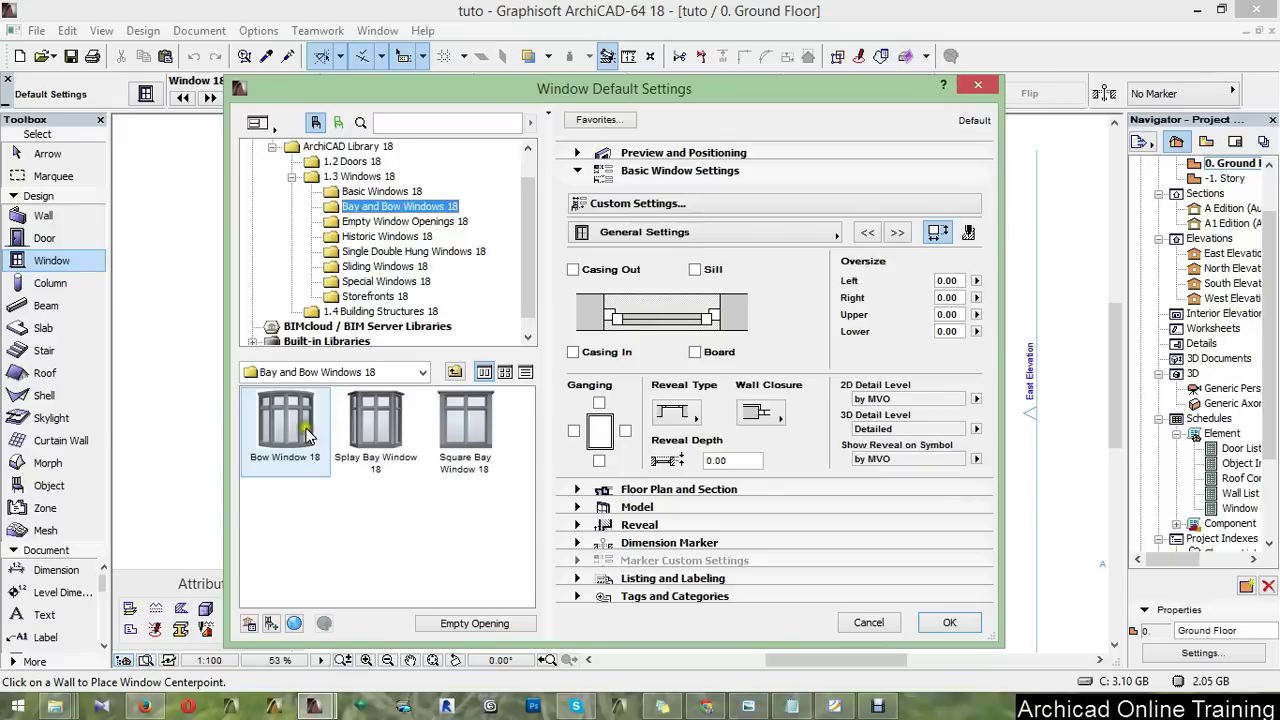
# Turn off the bow window's Upper Transom and check it in the elevation preview
pyautogui.click(897, 233)
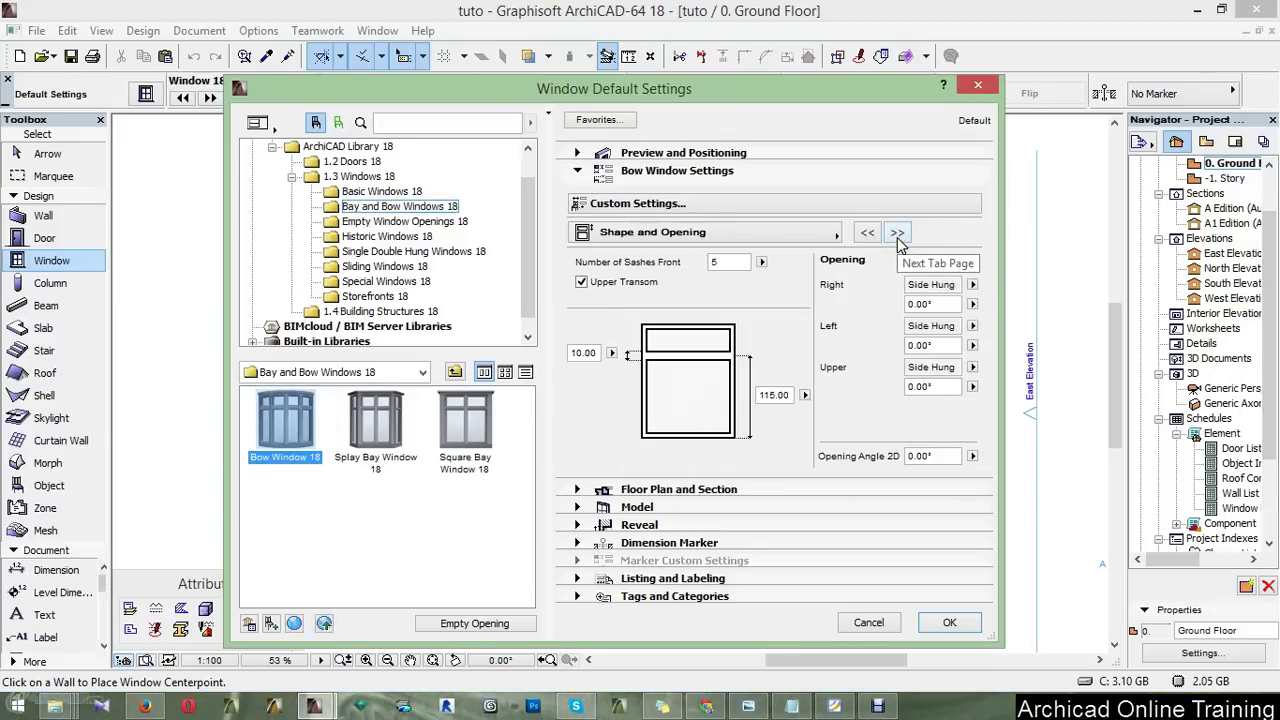
pyautogui.click(581, 283)
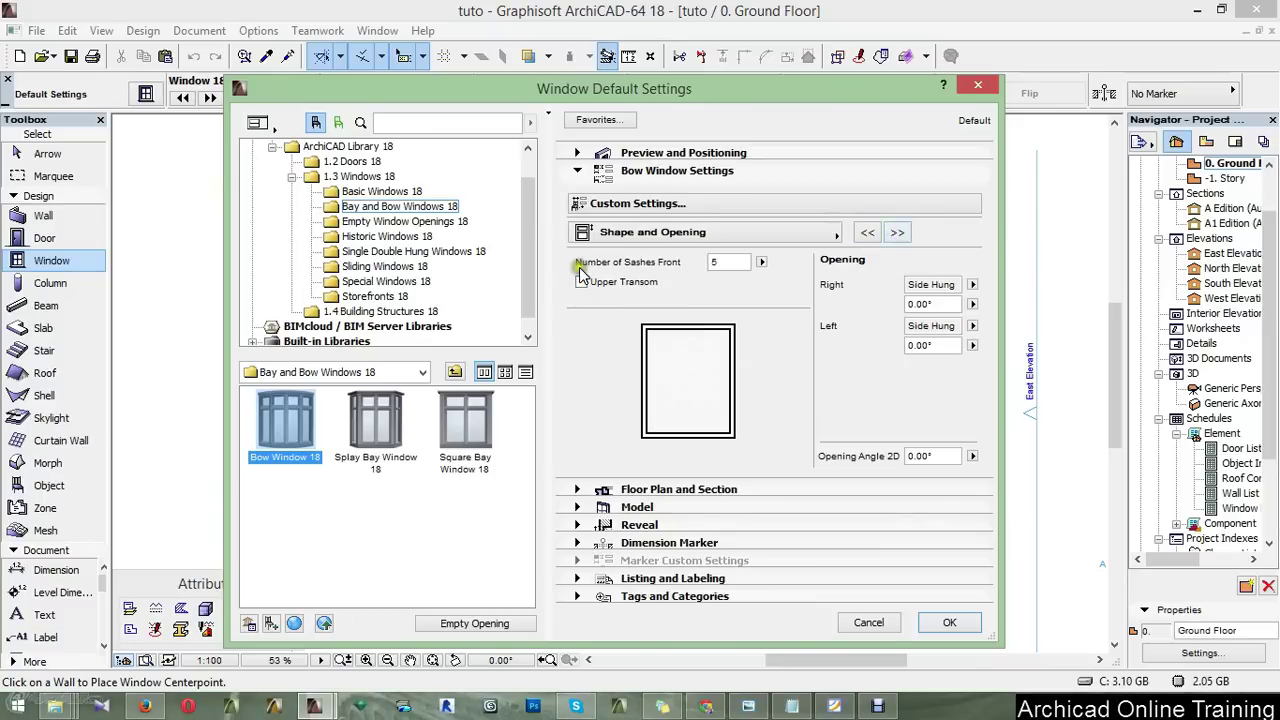
pyautogui.click(577, 155)
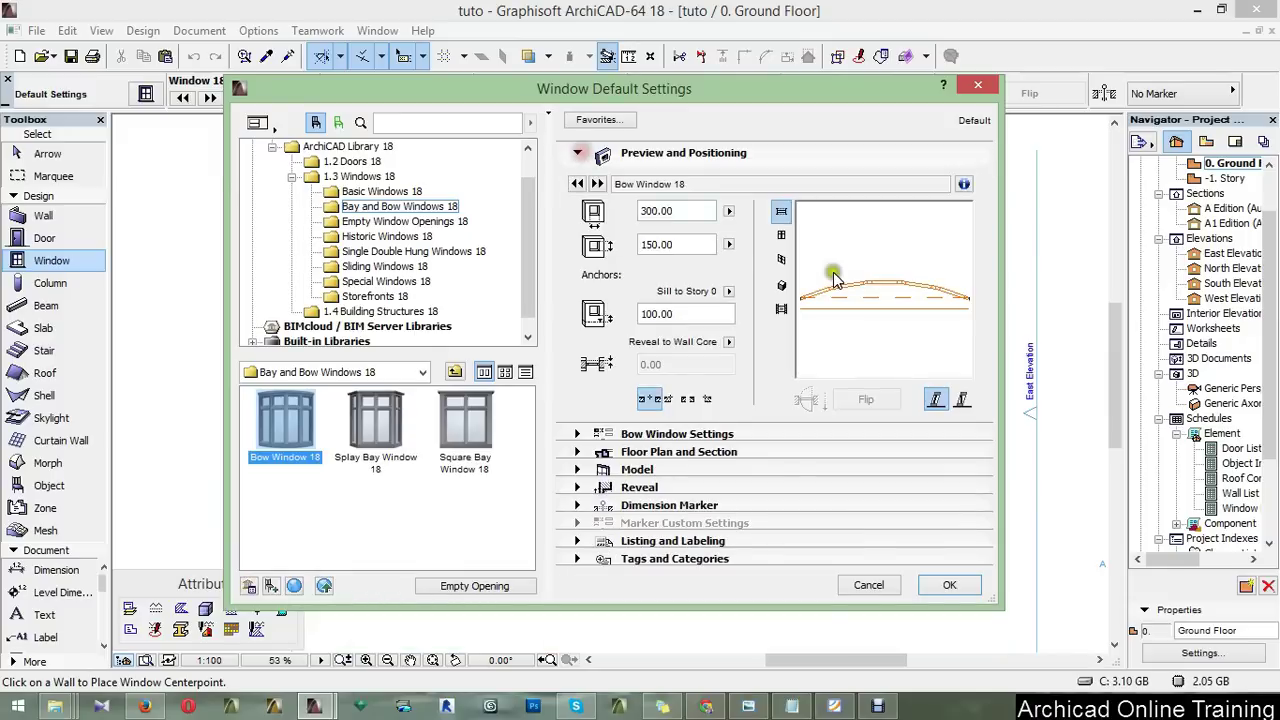
pyautogui.click(783, 235)
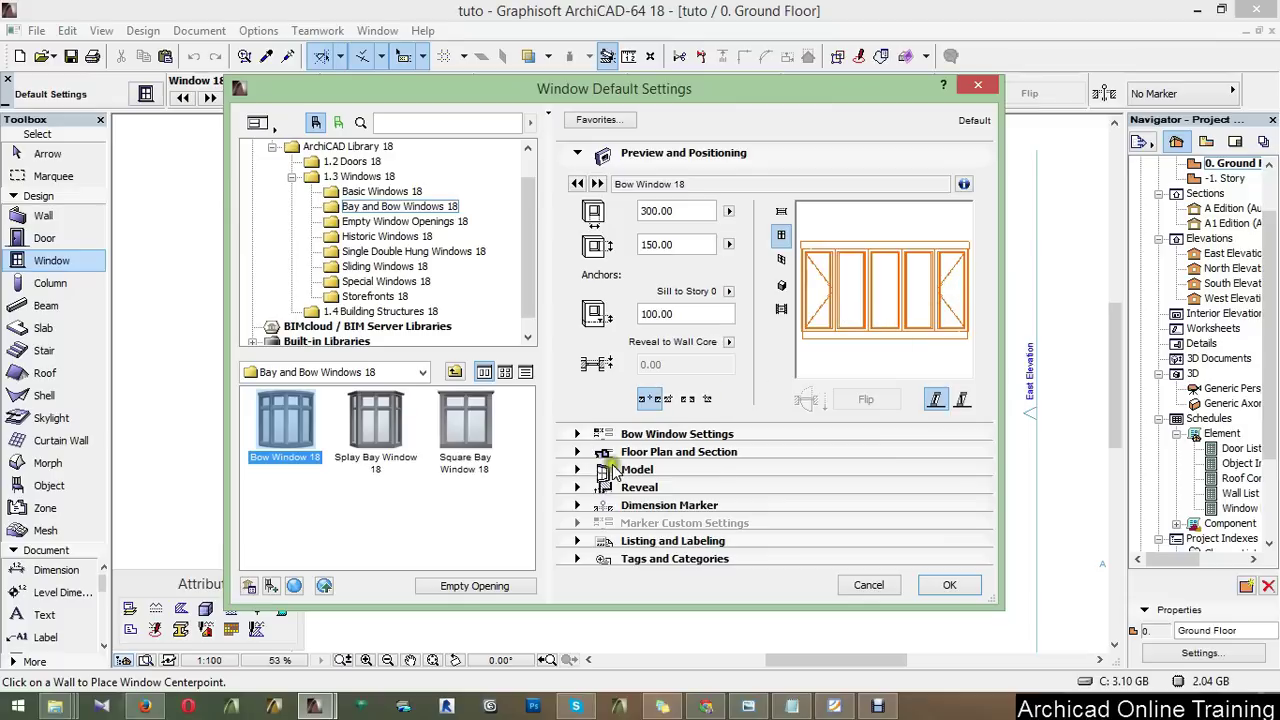
pyautogui.click(578, 434)
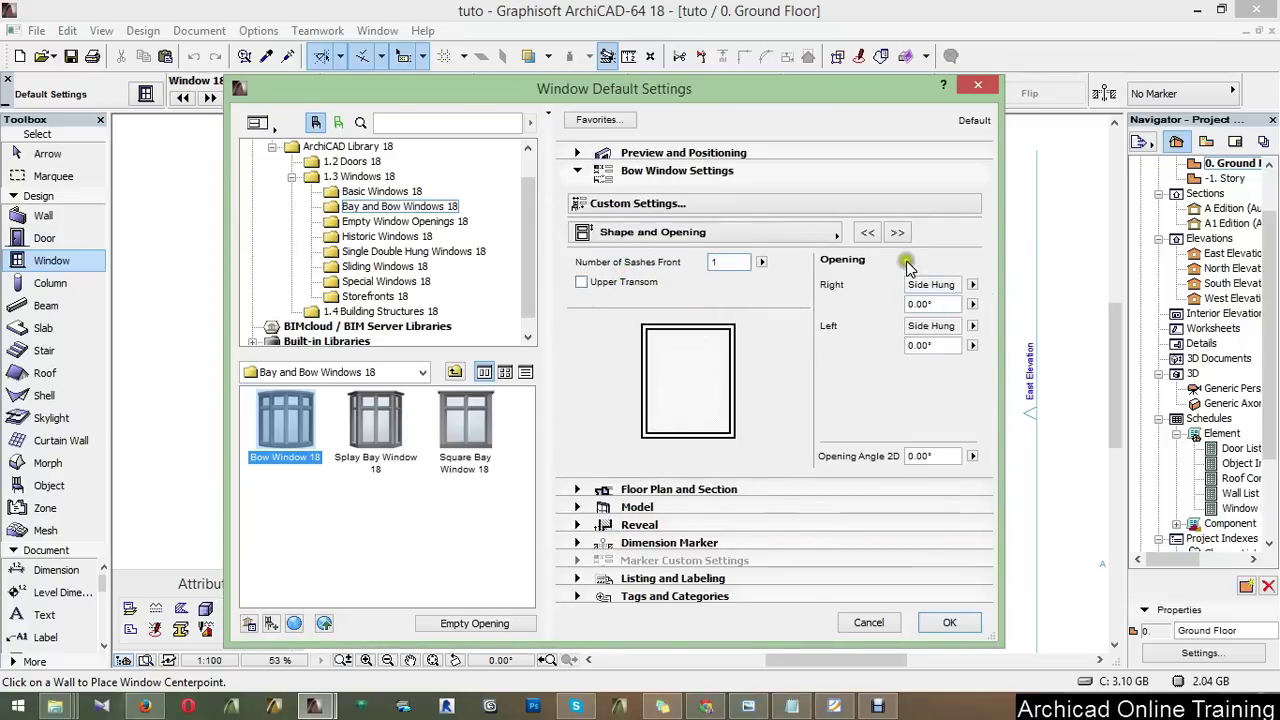
pyautogui.click(578, 154)
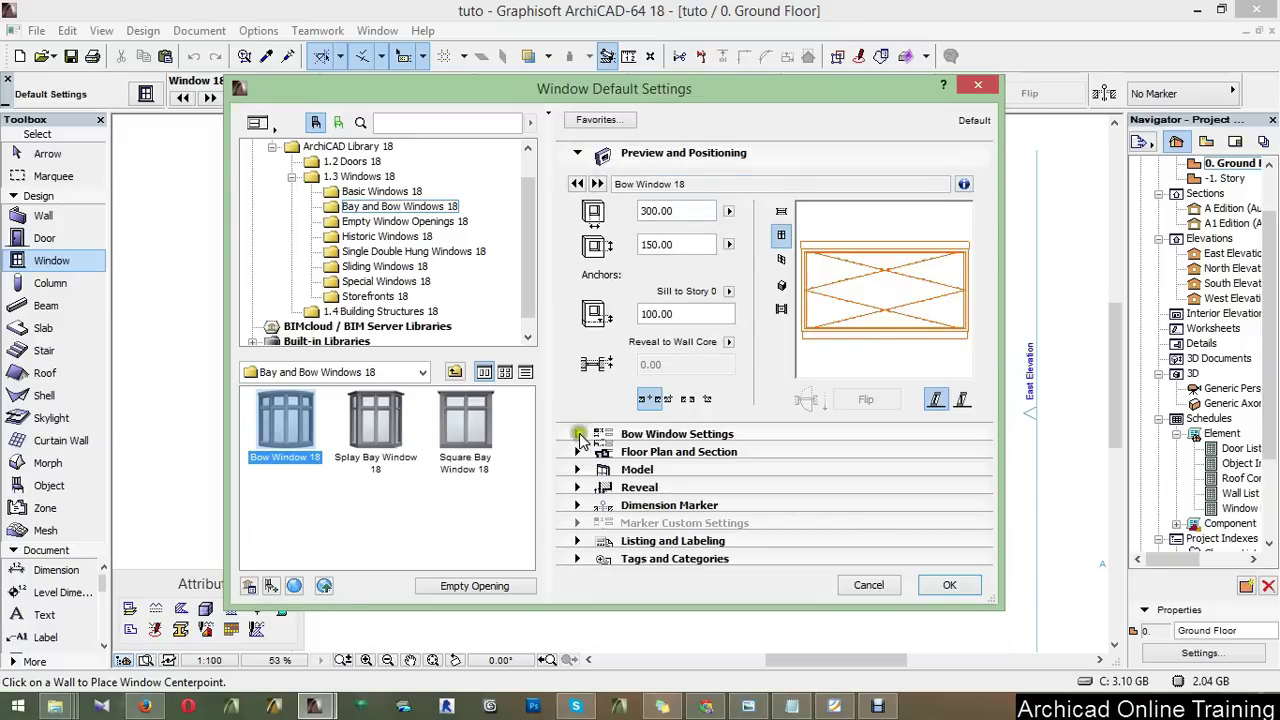
pyautogui.click(577, 434)
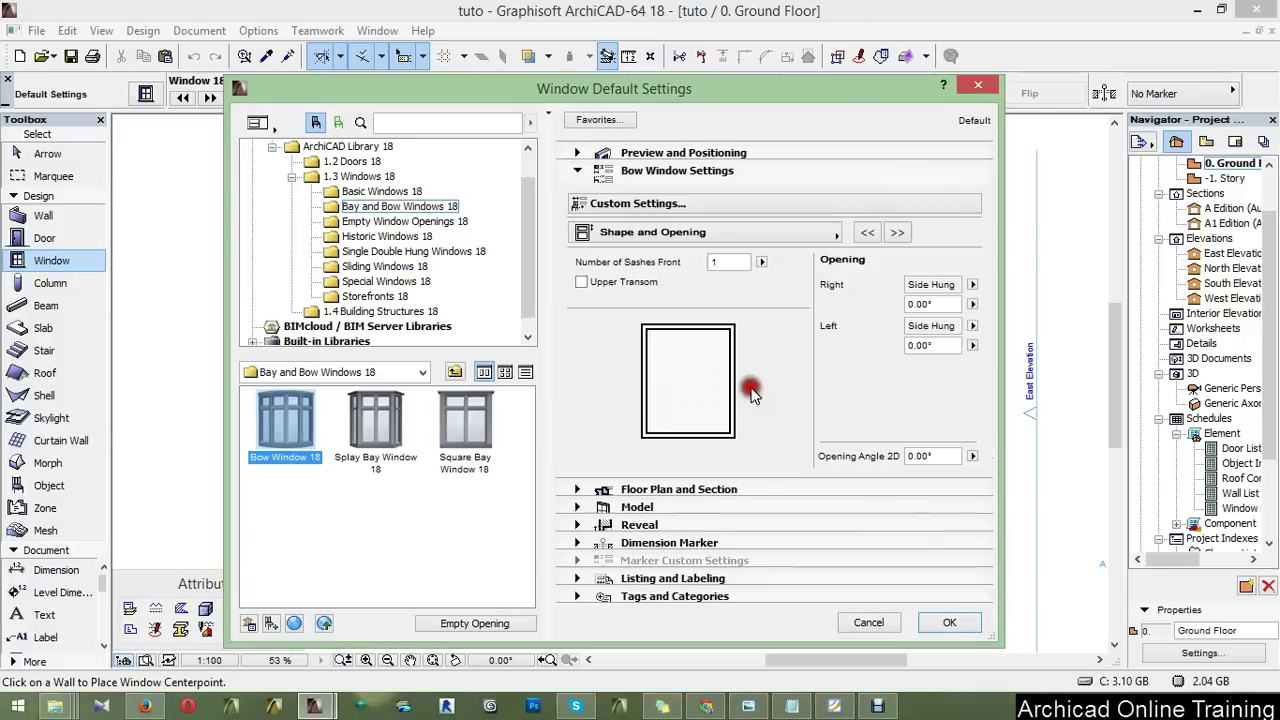
# Set Number of Sashes Front to 3 and confirm three panes in the preview
pyautogui.click(897, 233)
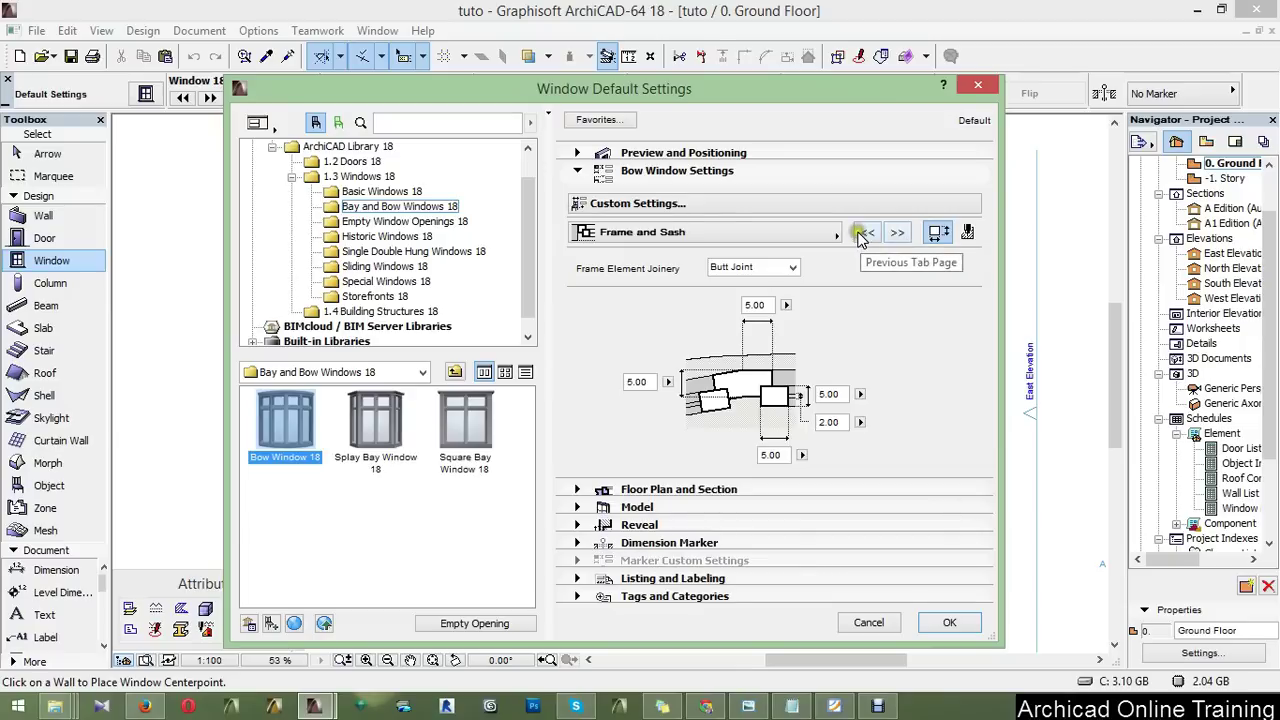
pyautogui.click(862, 232)
pyautogui.doubleClick(728, 261)
pyautogui.write('3')
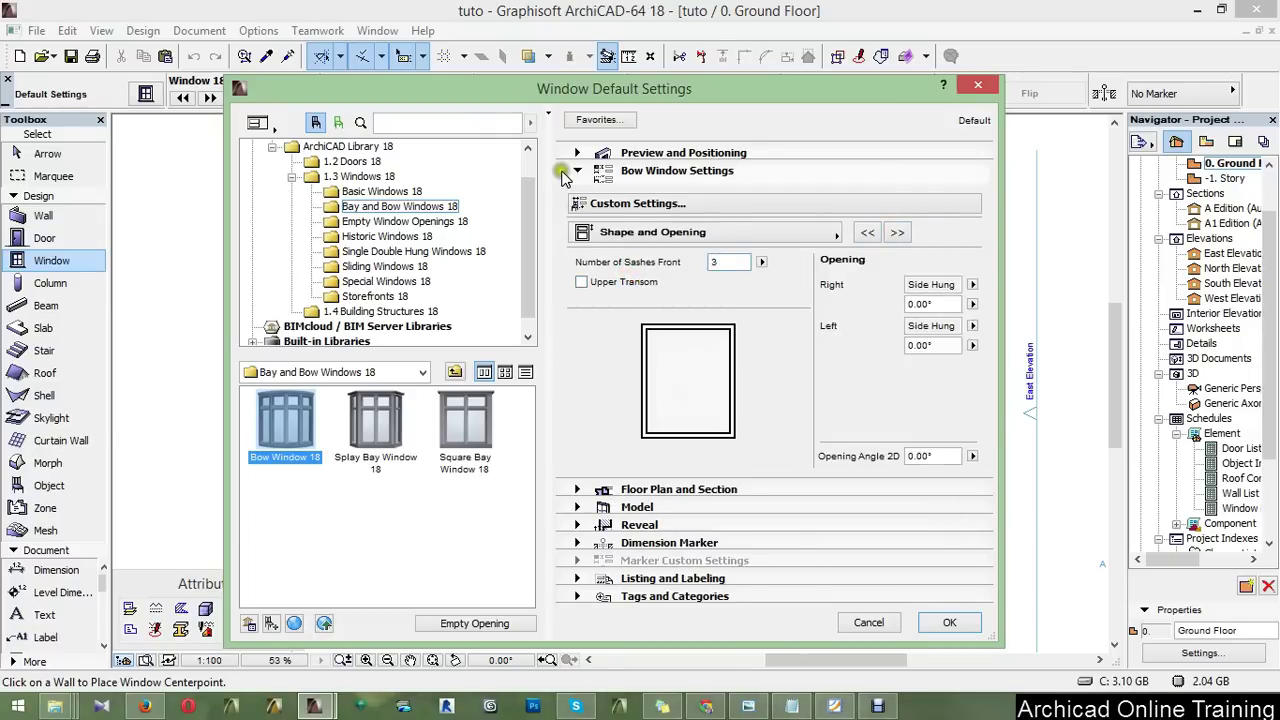
pyautogui.click(575, 153)
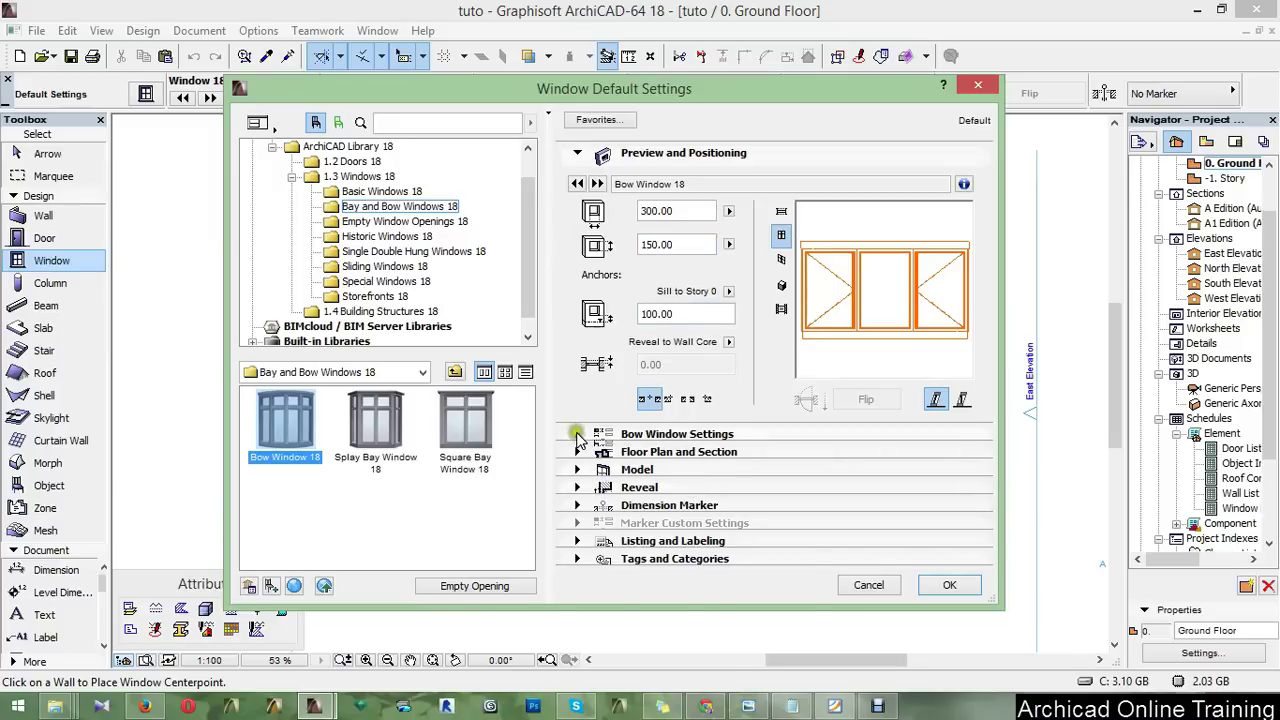
pyautogui.click(577, 435)
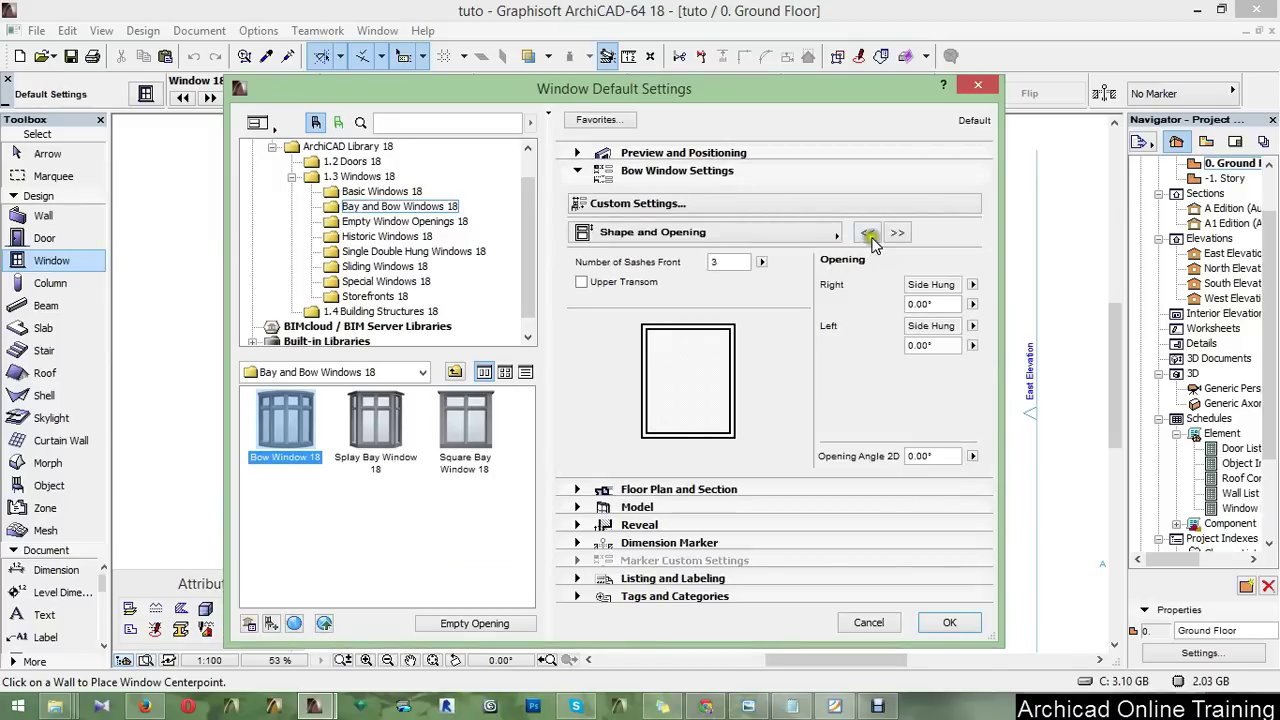
# On the Frame and Sash page, set the top frame dimension to 2.56
pyautogui.click(896, 232)
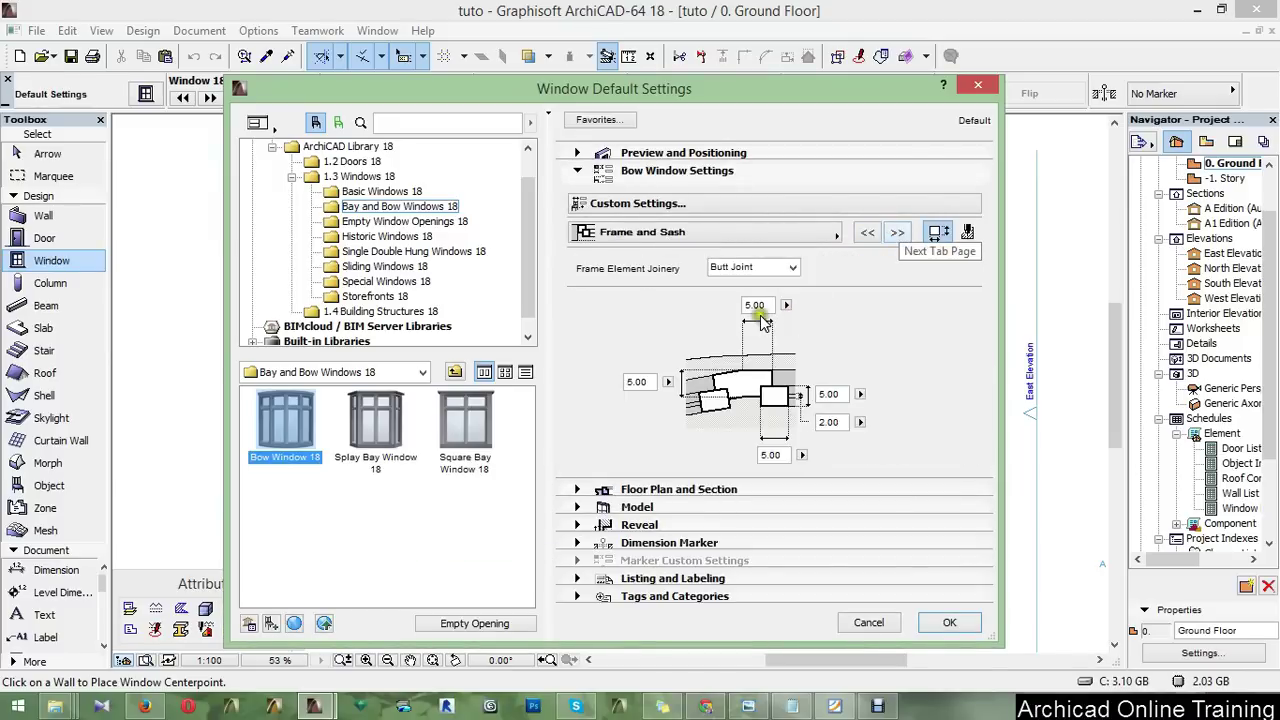
pyautogui.click(756, 304)
pyautogui.write('2.5')
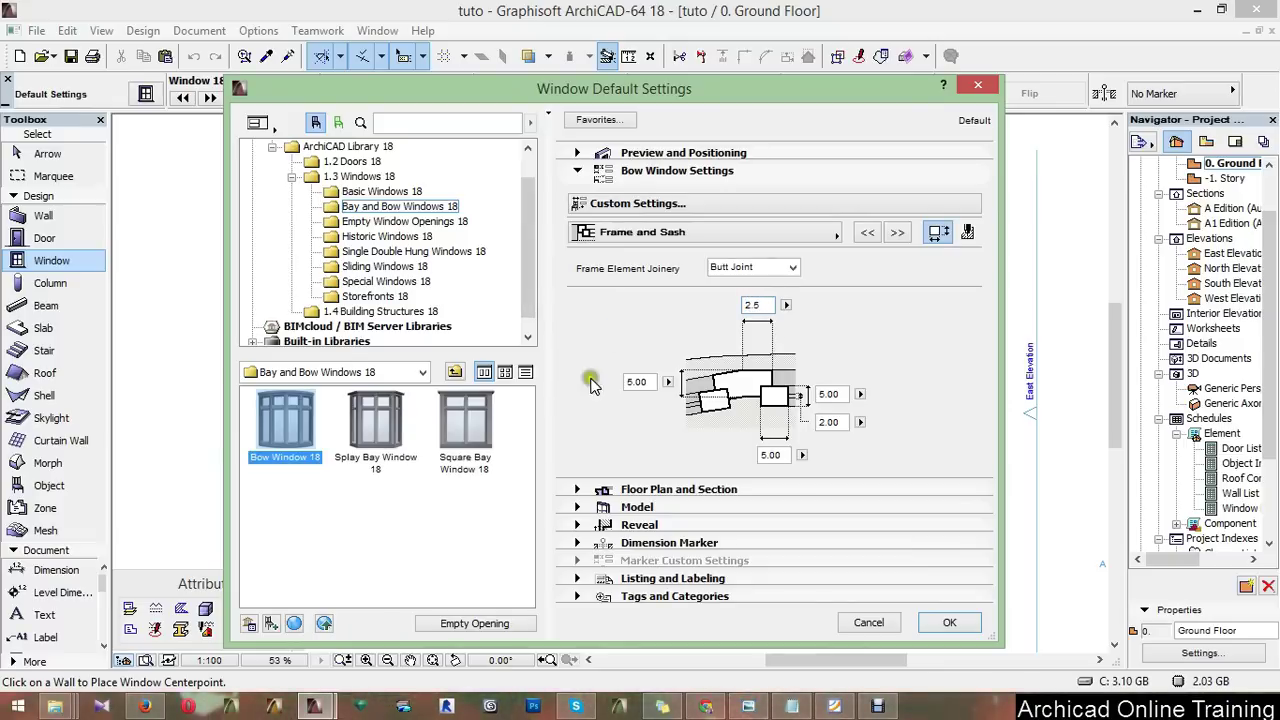
pyautogui.click(646, 382)
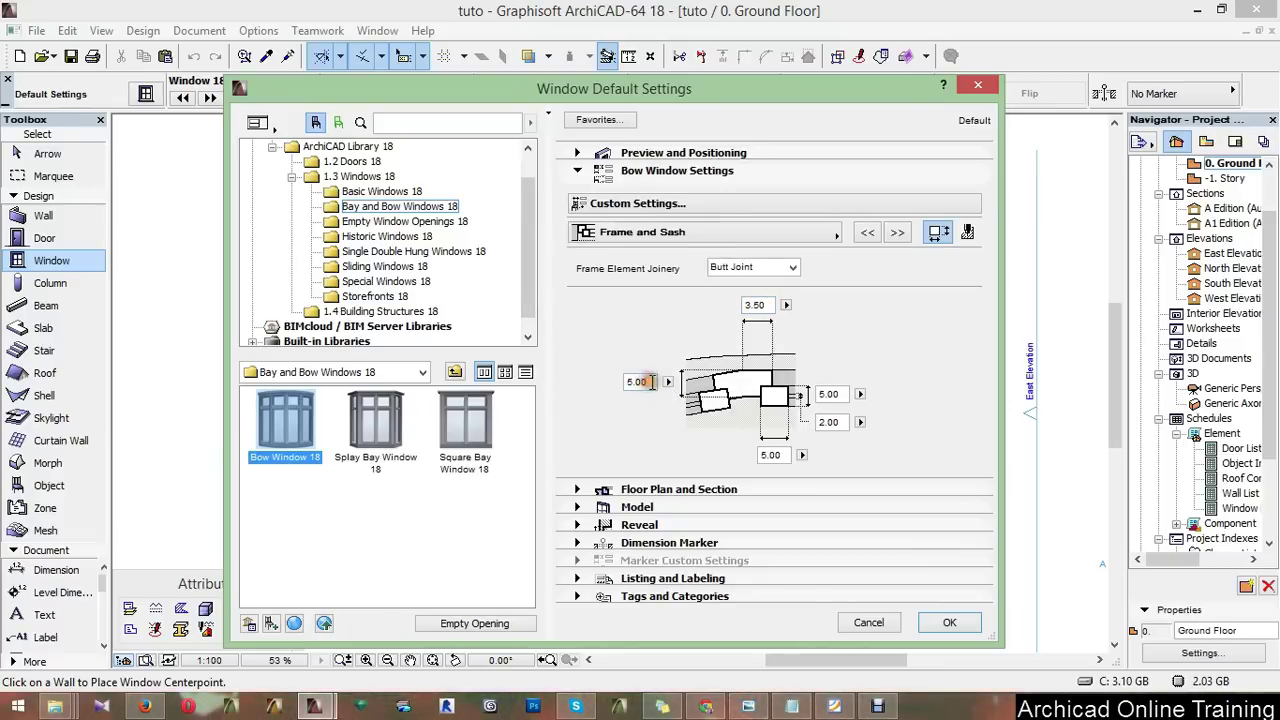
pyautogui.click(763, 306)
pyautogui.click(579, 328)
pyautogui.write('2.56')
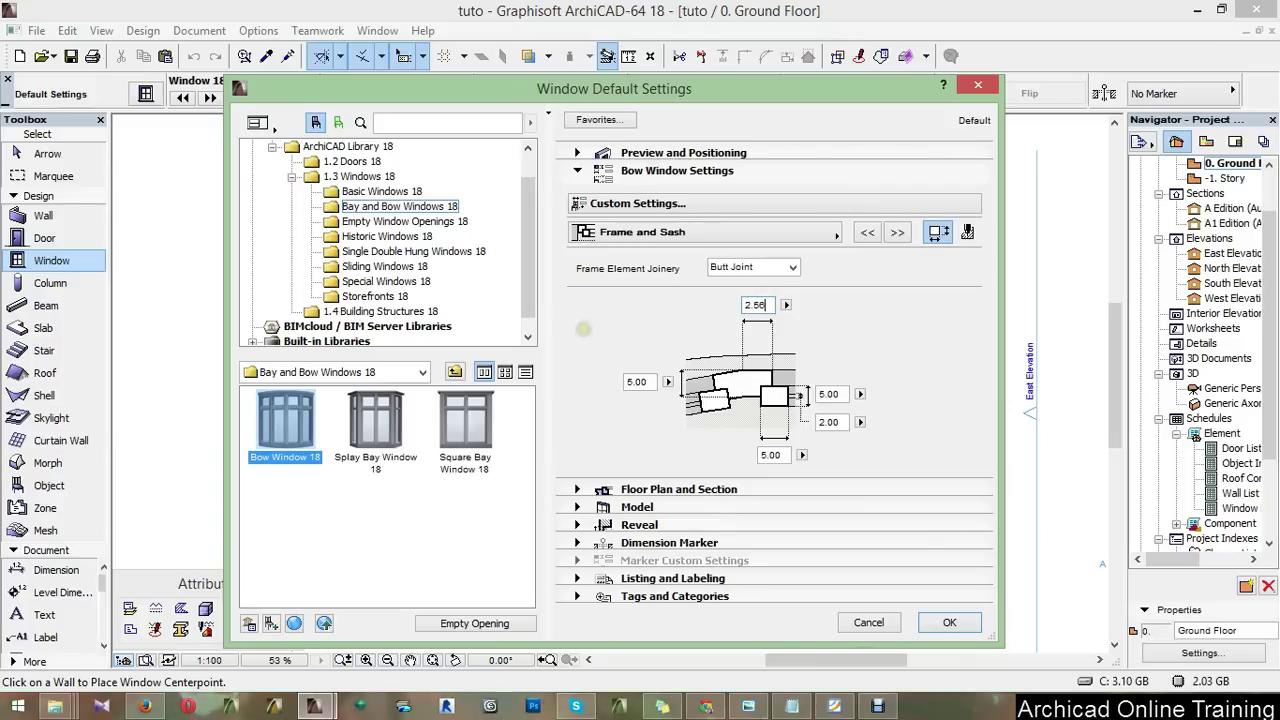
pyautogui.click(652, 383)
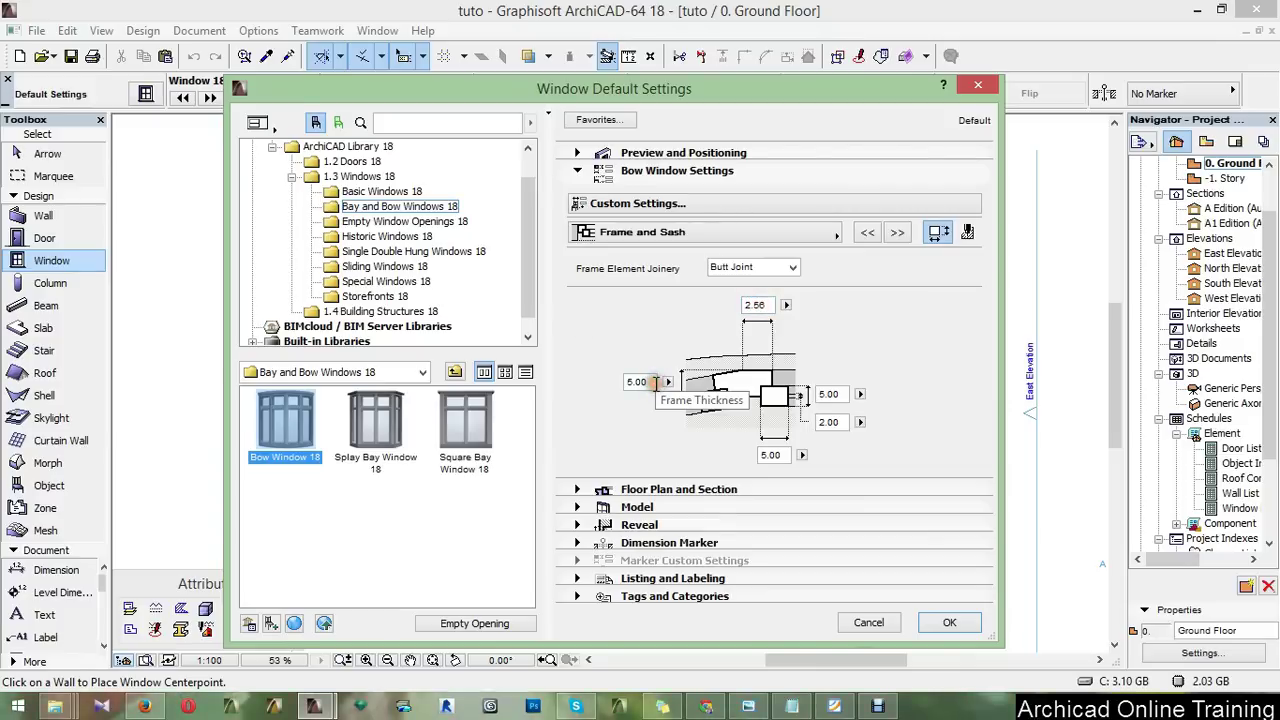
# Set the side frame thickness to 2.56 and the sash frame width to 2
pyautogui.click(652, 382)
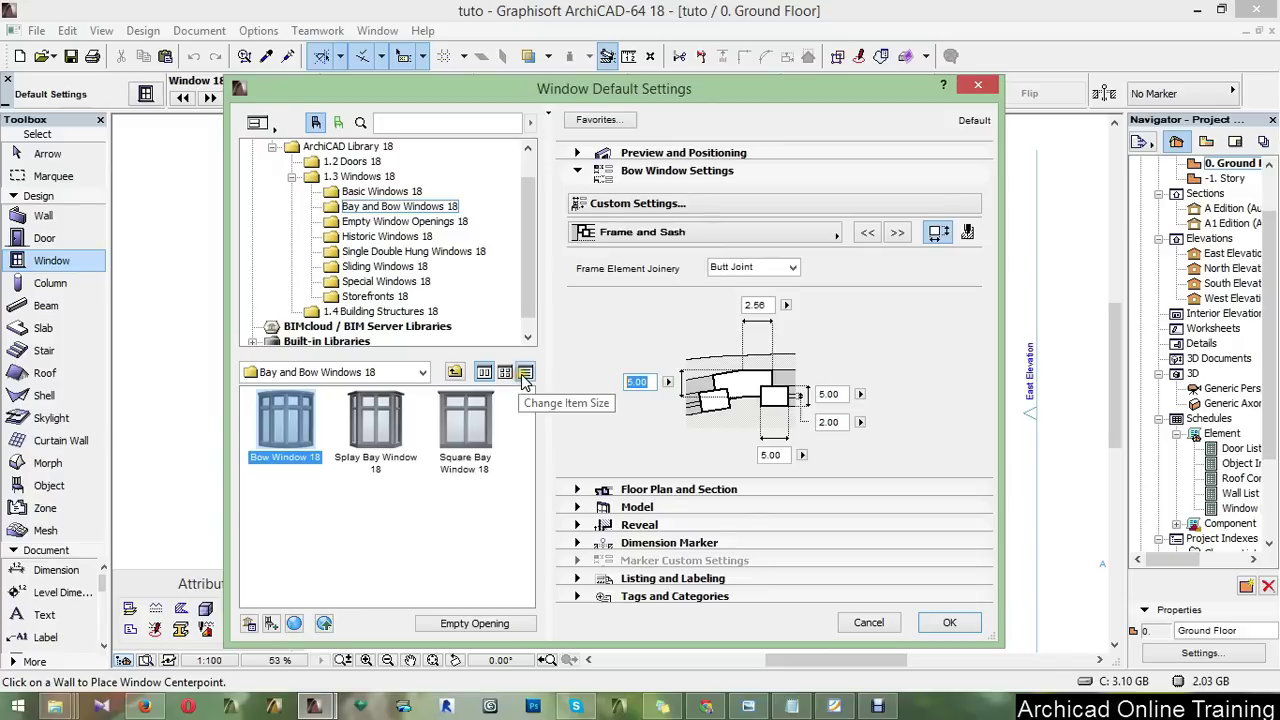
pyautogui.write('2.56')
pyautogui.click(783, 455)
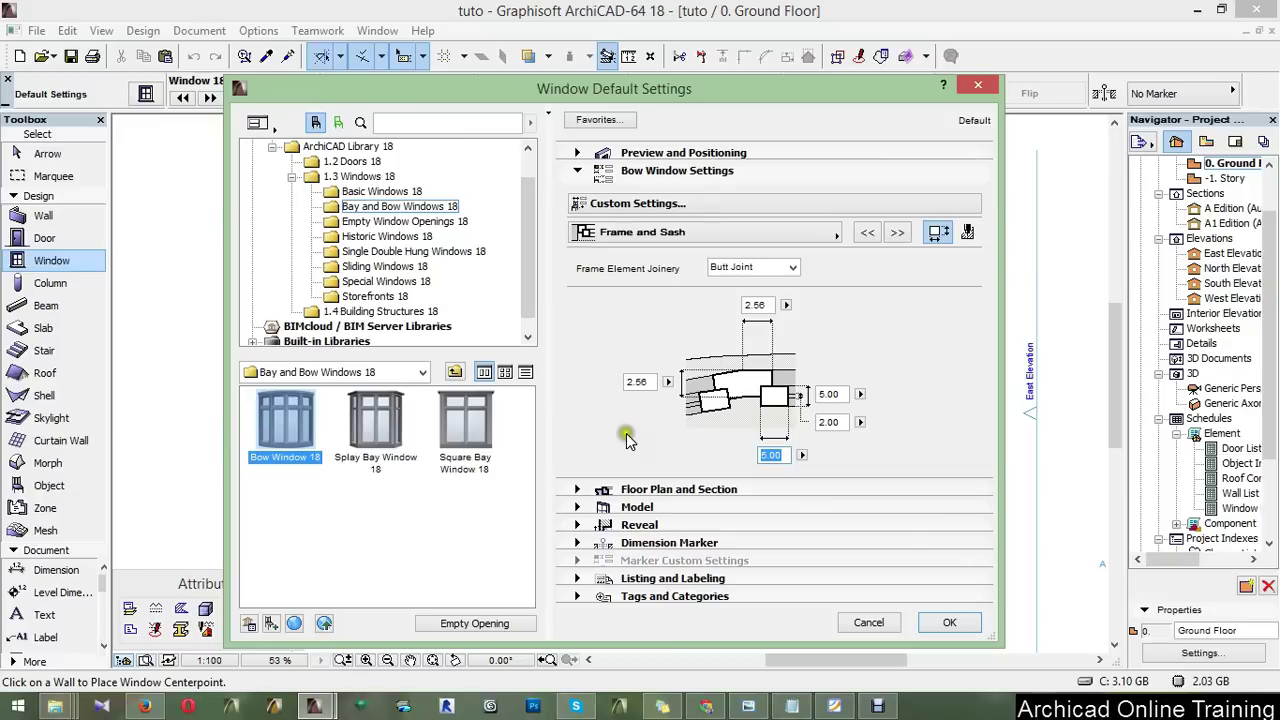
pyautogui.write('2.56')
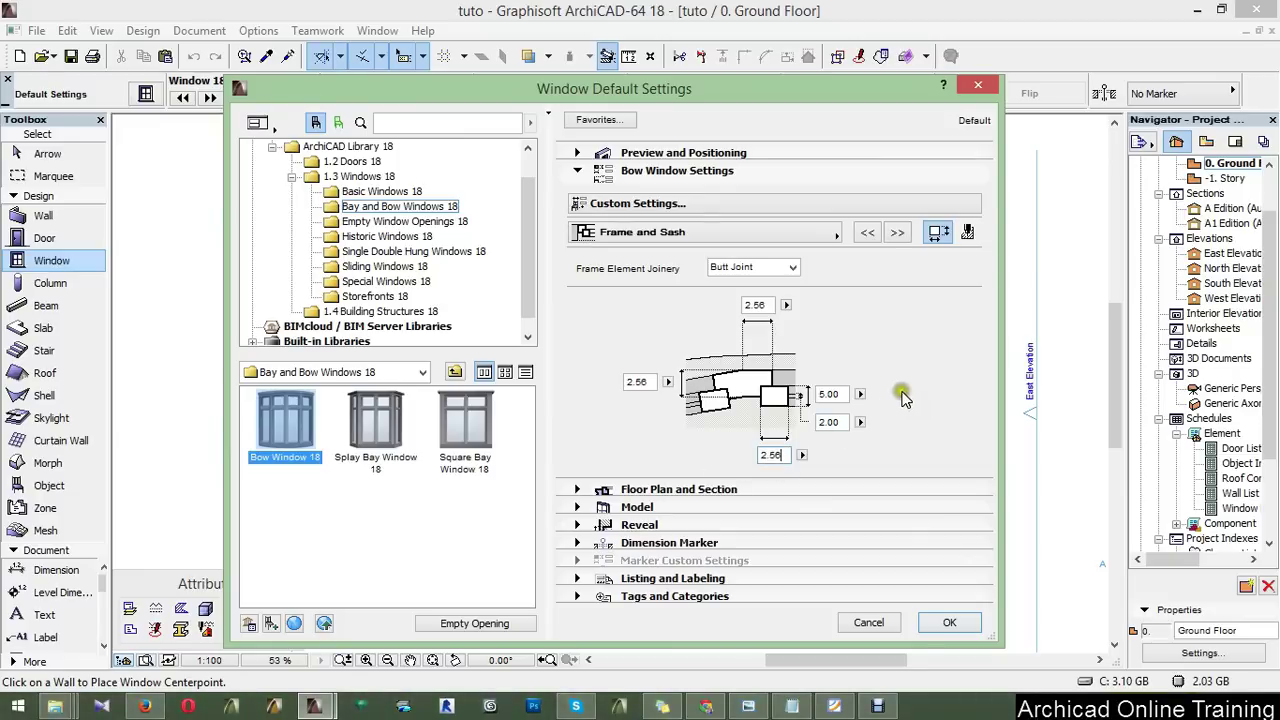
pyautogui.click(903, 397)
# Switch the sash type to H-V Grid with 3 main vertical and 1 horizontal panes
pyautogui.click(897, 233)
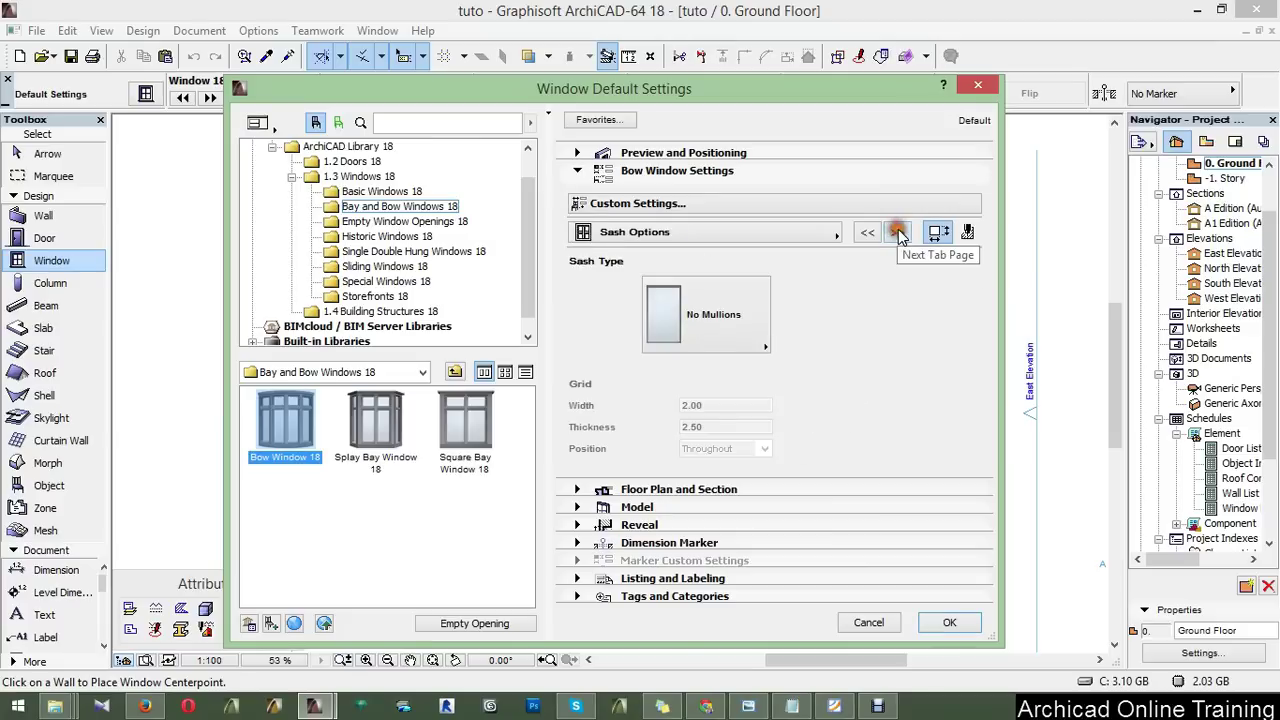
pyautogui.click(767, 335)
pyautogui.click(796, 370)
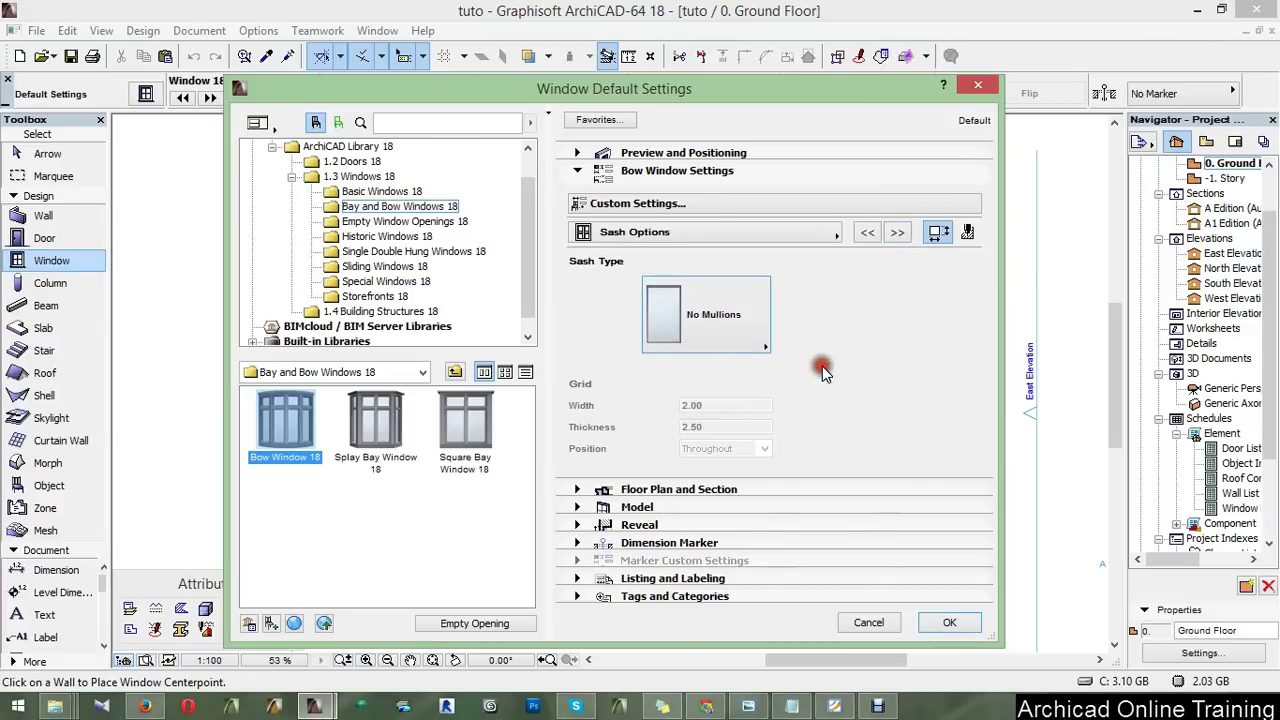
pyautogui.click(942, 323)
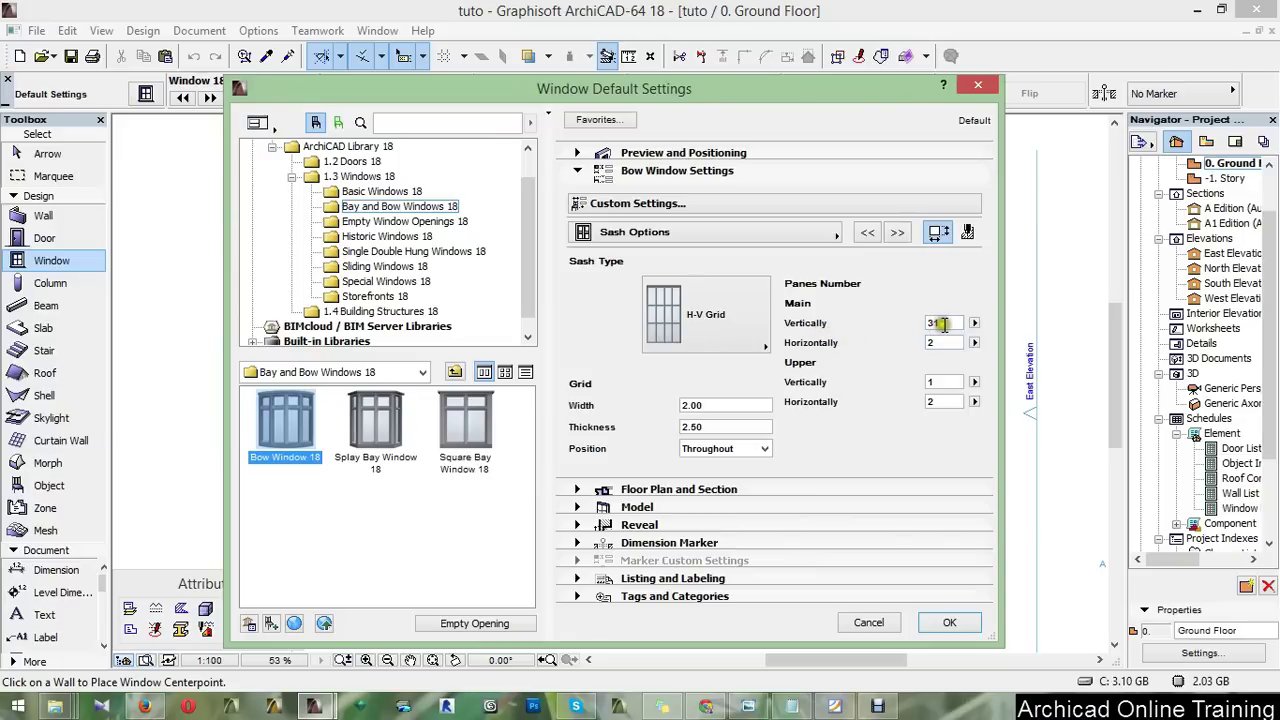
pyautogui.press('BackSpace')
pyautogui.click(803, 343)
pyautogui.click(938, 342)
pyautogui.press('BackSpace')
pyautogui.write('1')
pyautogui.click(940, 384)
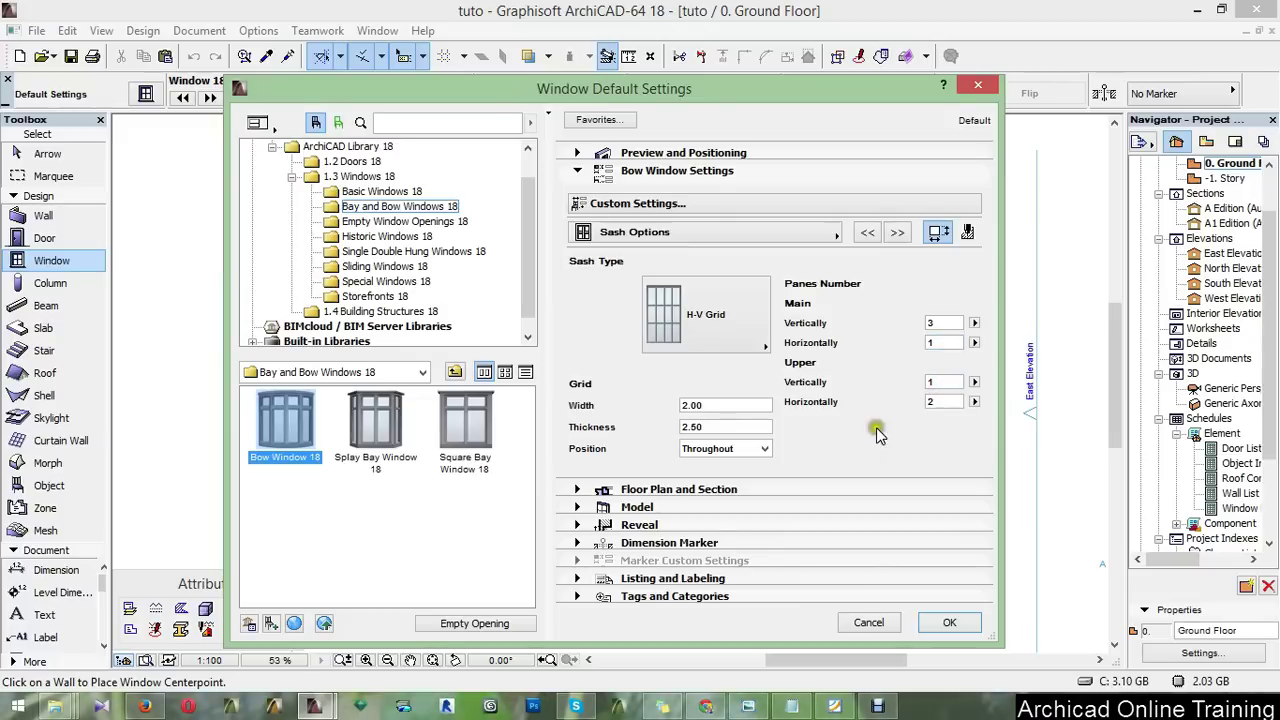
# Set the sash grid width and grid thickness both to 5.00
pyautogui.click(930, 232)
pyautogui.moveTo(722, 405); pyautogui.dragTo(570, 428)
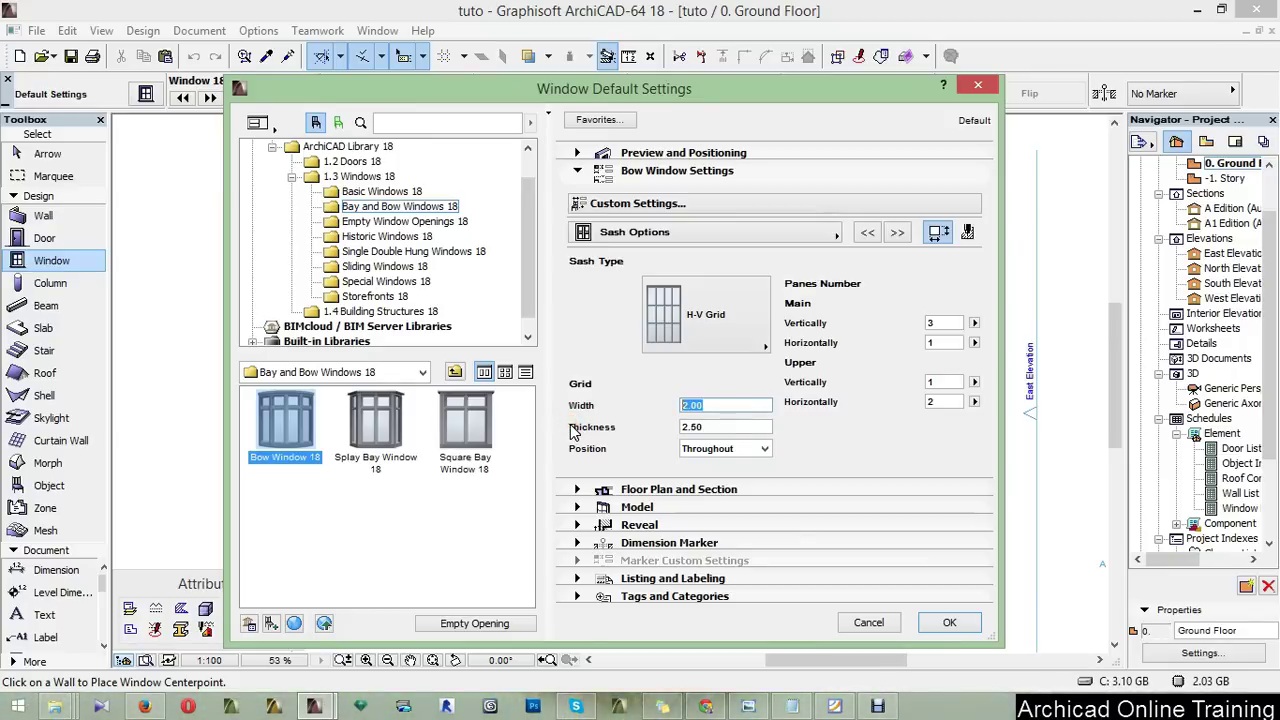
pyautogui.write('5')
pyautogui.moveTo(717, 426); pyautogui.dragTo(570, 428)
pyautogui.write('5')
pyautogui.click(714, 403)
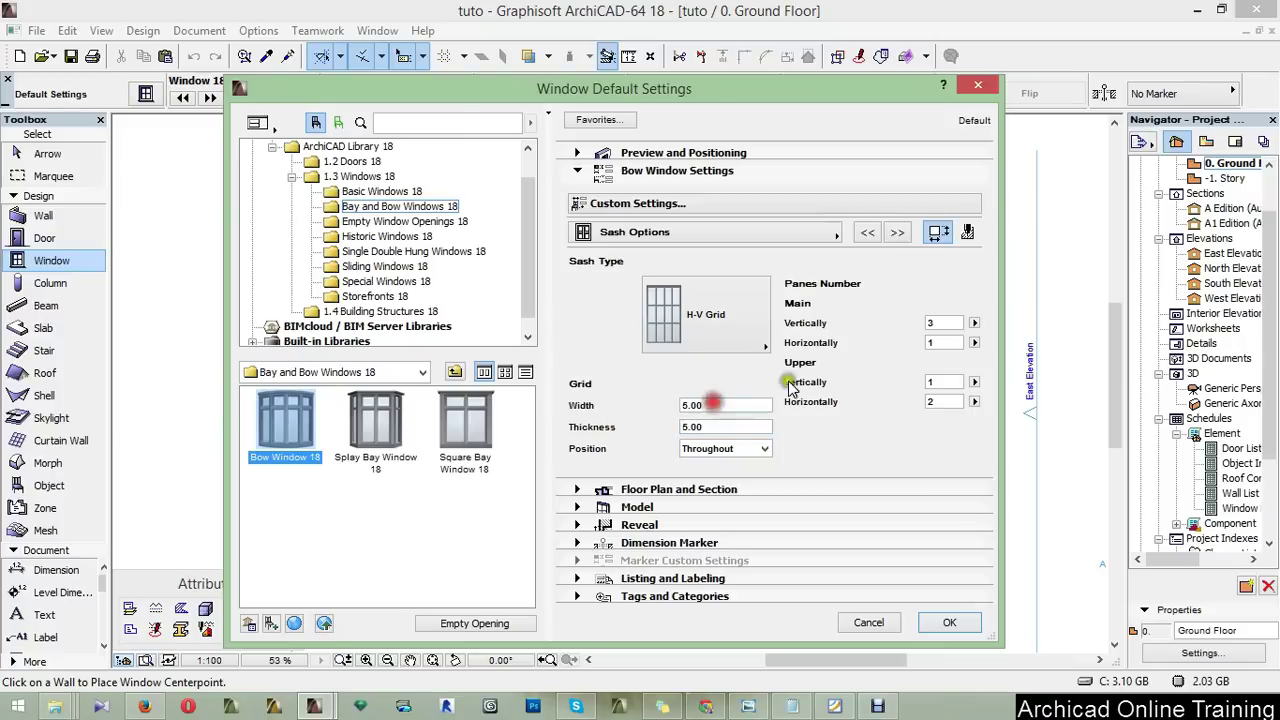
# Page through the settings tabs and show All Parameters, scrolling to the reveal and closure entries
pyautogui.click(900, 232)
pyautogui.click(900, 232)
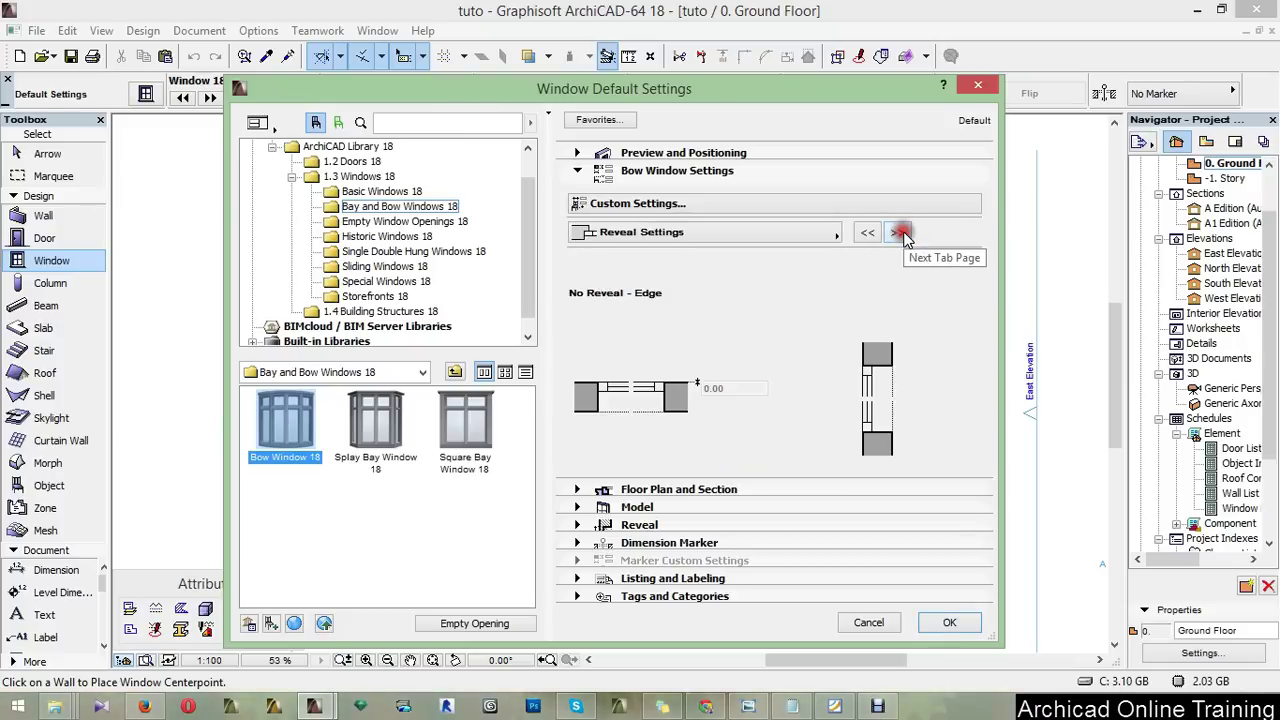
pyautogui.click(900, 232)
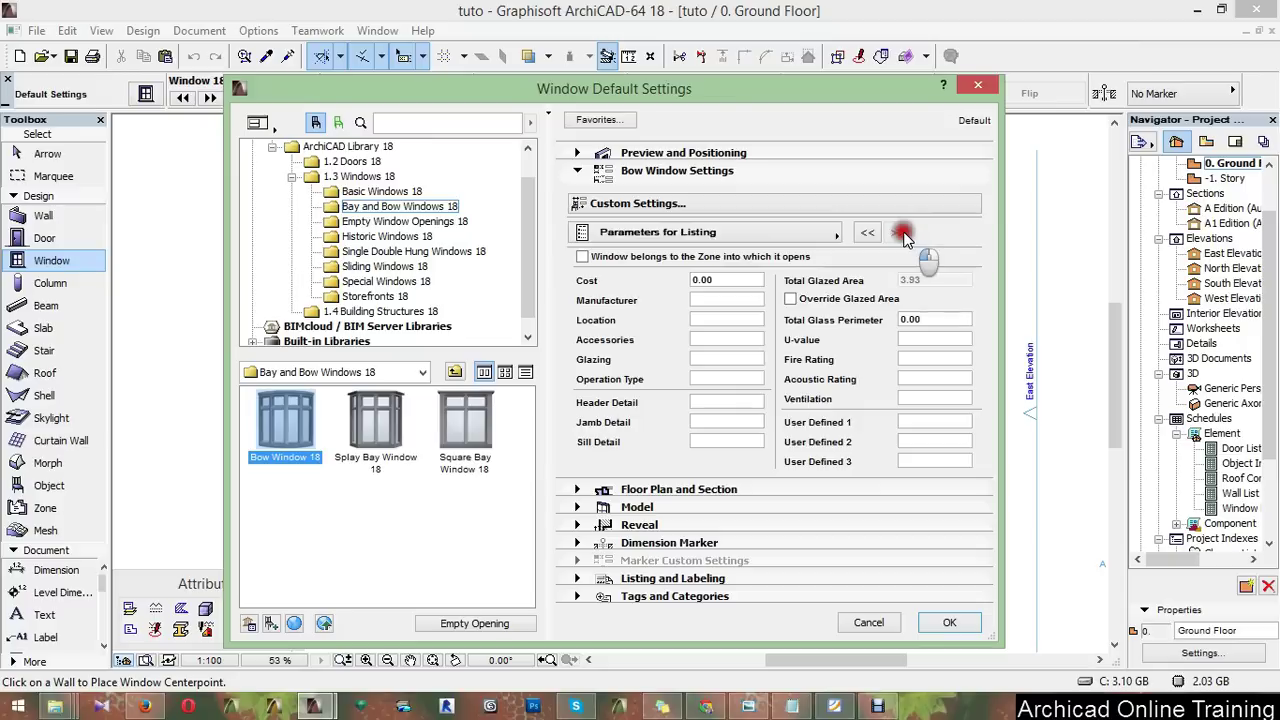
pyautogui.click(906, 209)
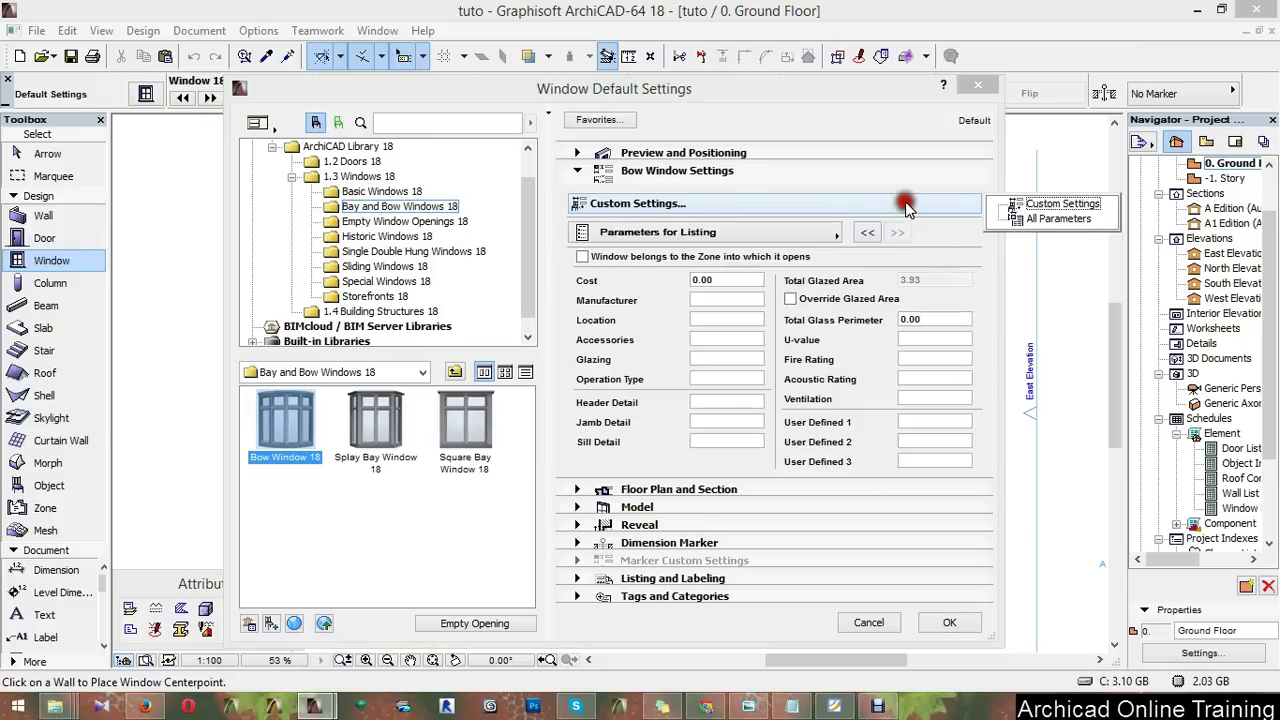
pyautogui.click(1038, 224)
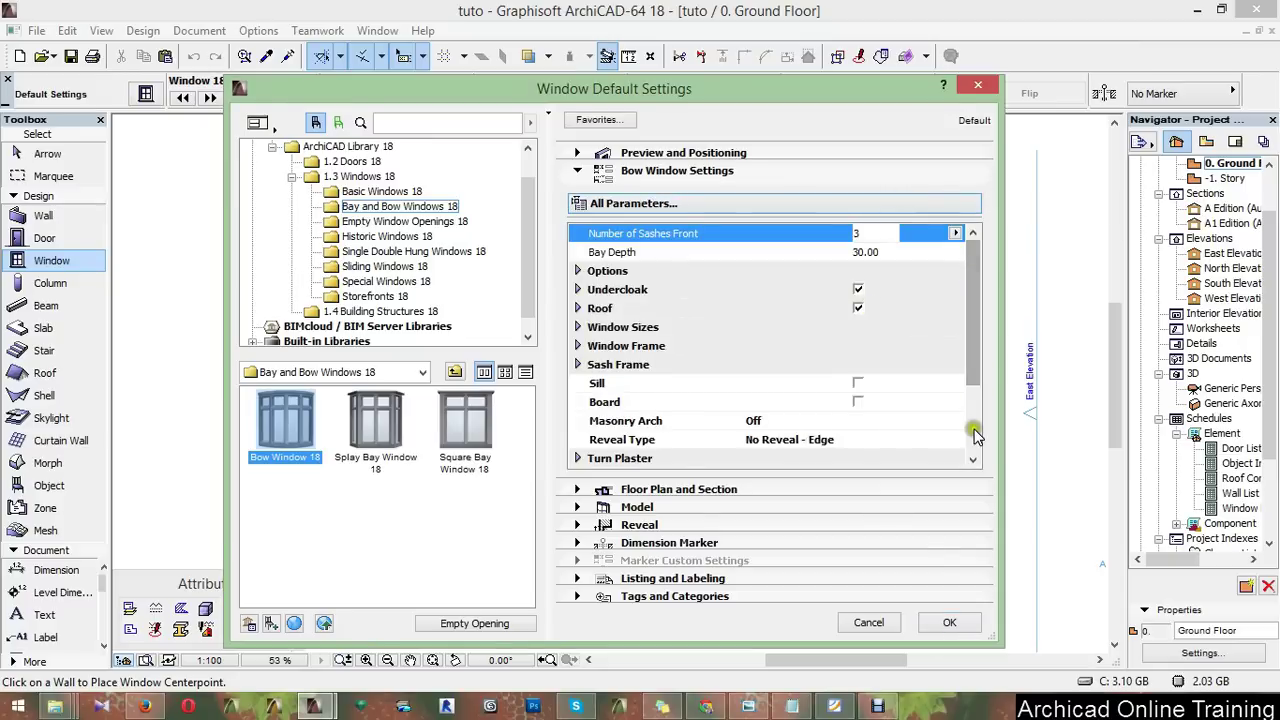
pyautogui.moveTo(972, 351); pyautogui.dragTo(972, 416)
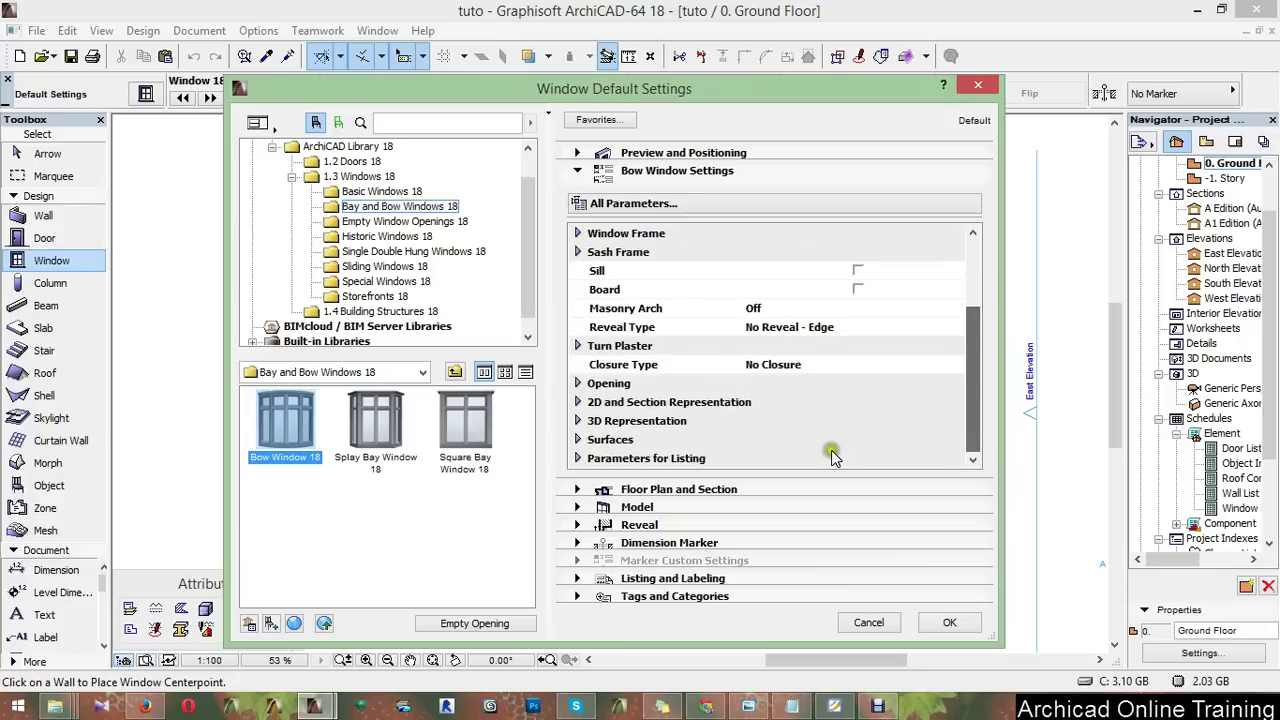
# Set the outer and inner frame and sash surfaces to Paint - Titanium White
pyautogui.click(577, 439)
pyautogui.scroll(-2, 655, 400)
pyautogui.scroll(-2, 700, 390)
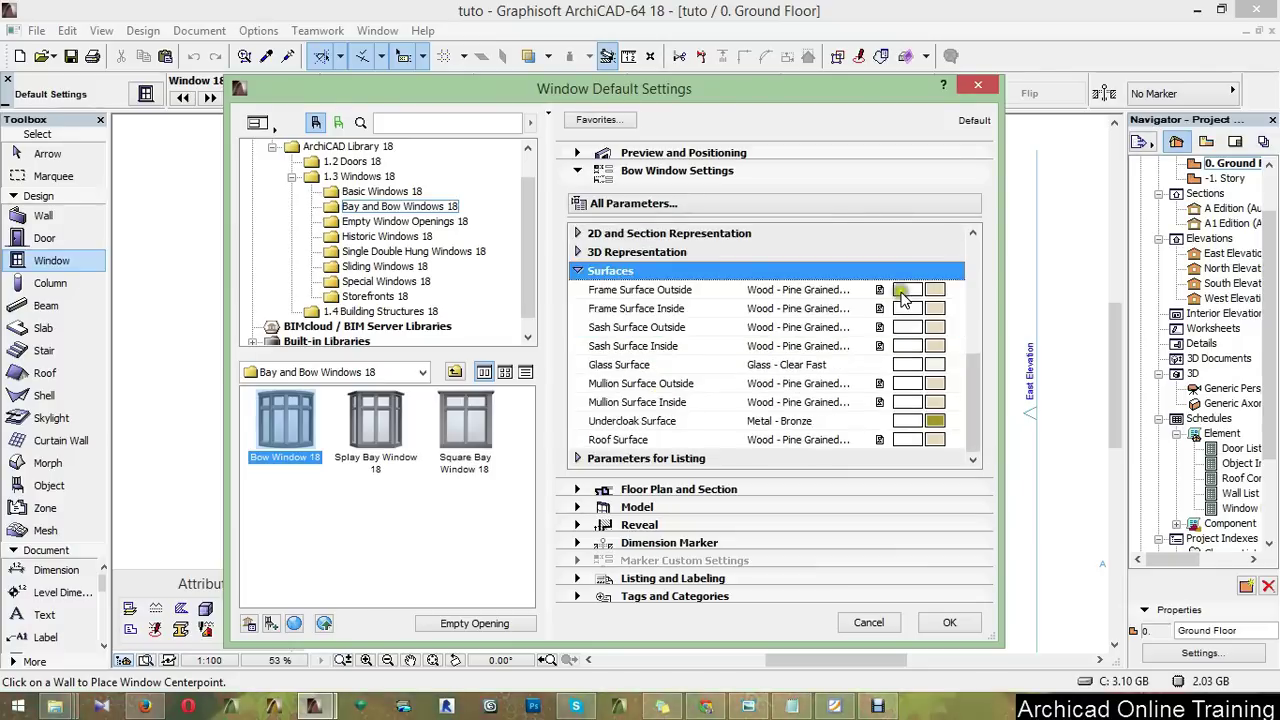
pyautogui.click(944, 292)
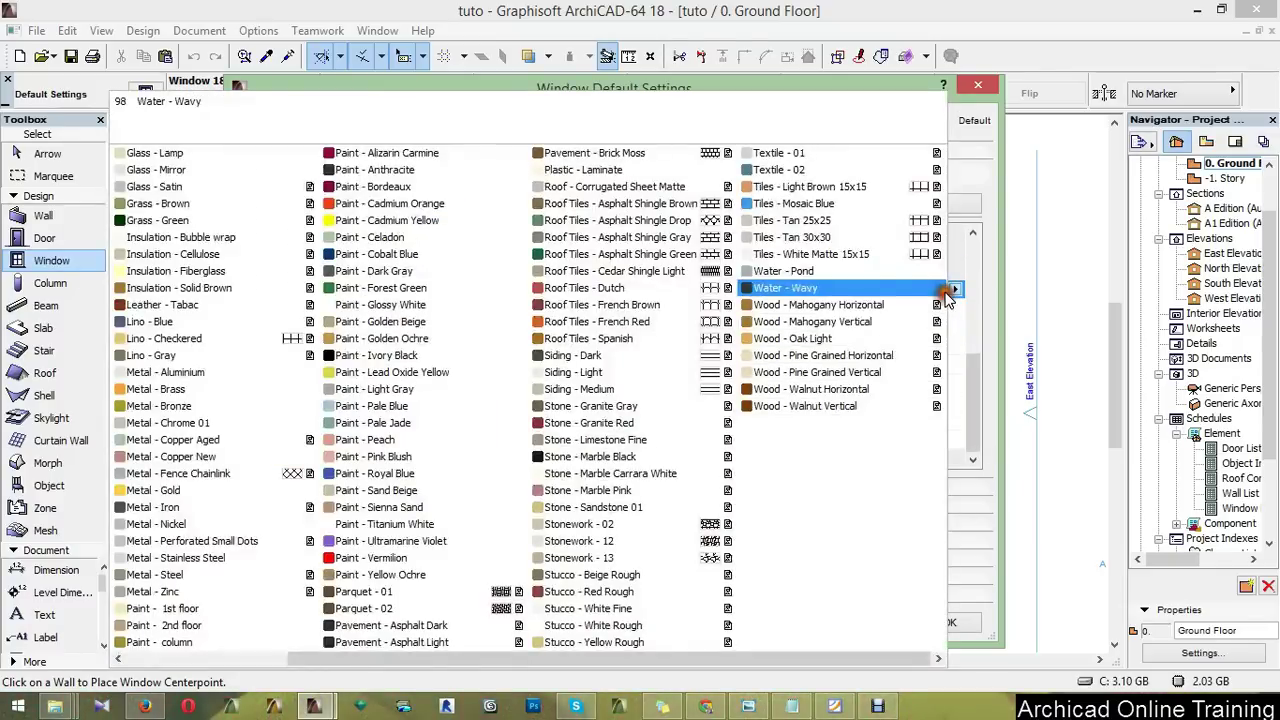
pyautogui.click(390, 530)
pyautogui.click(943, 308)
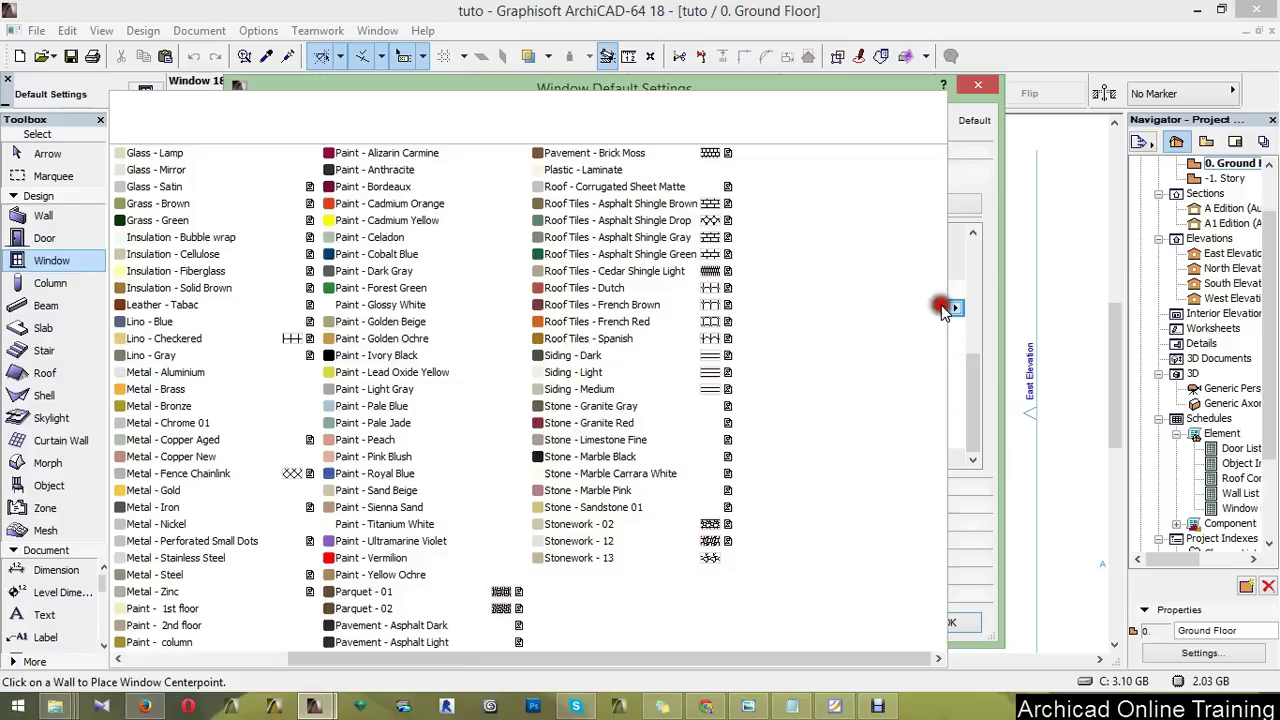
pyautogui.click(394, 524)
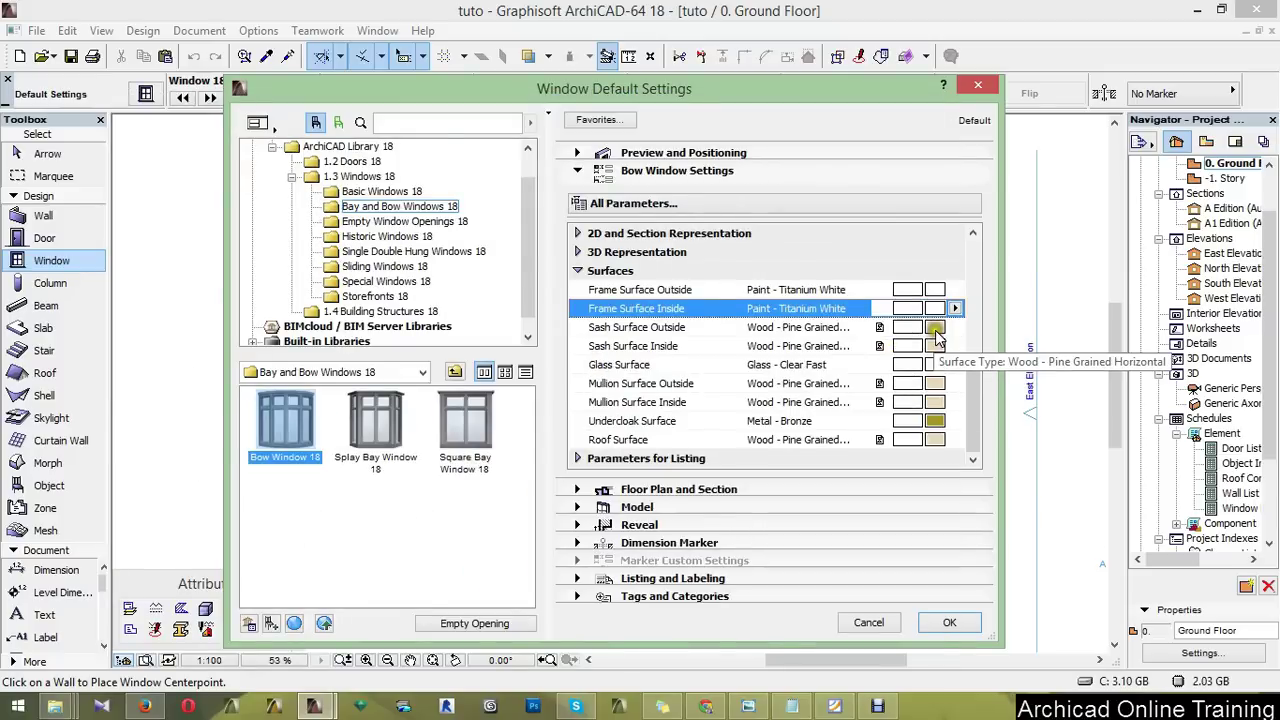
pyautogui.click(940, 327)
pyautogui.click(387, 526)
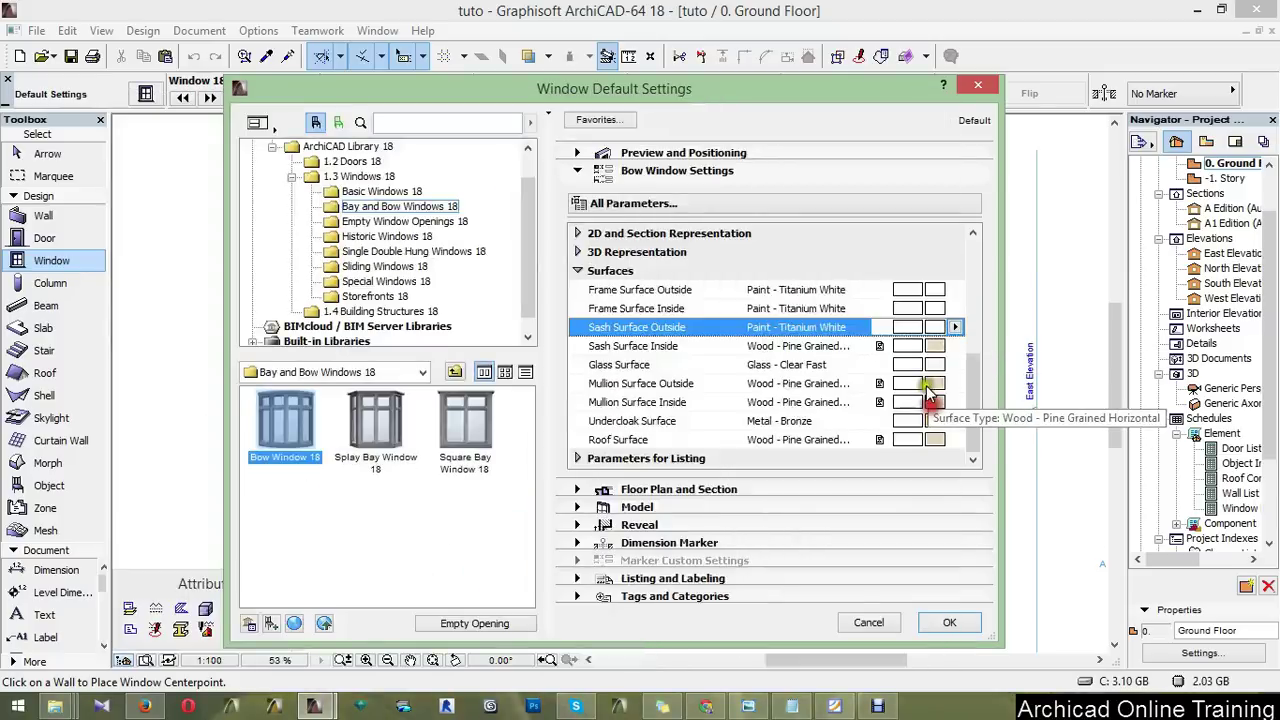
pyautogui.click(925, 348)
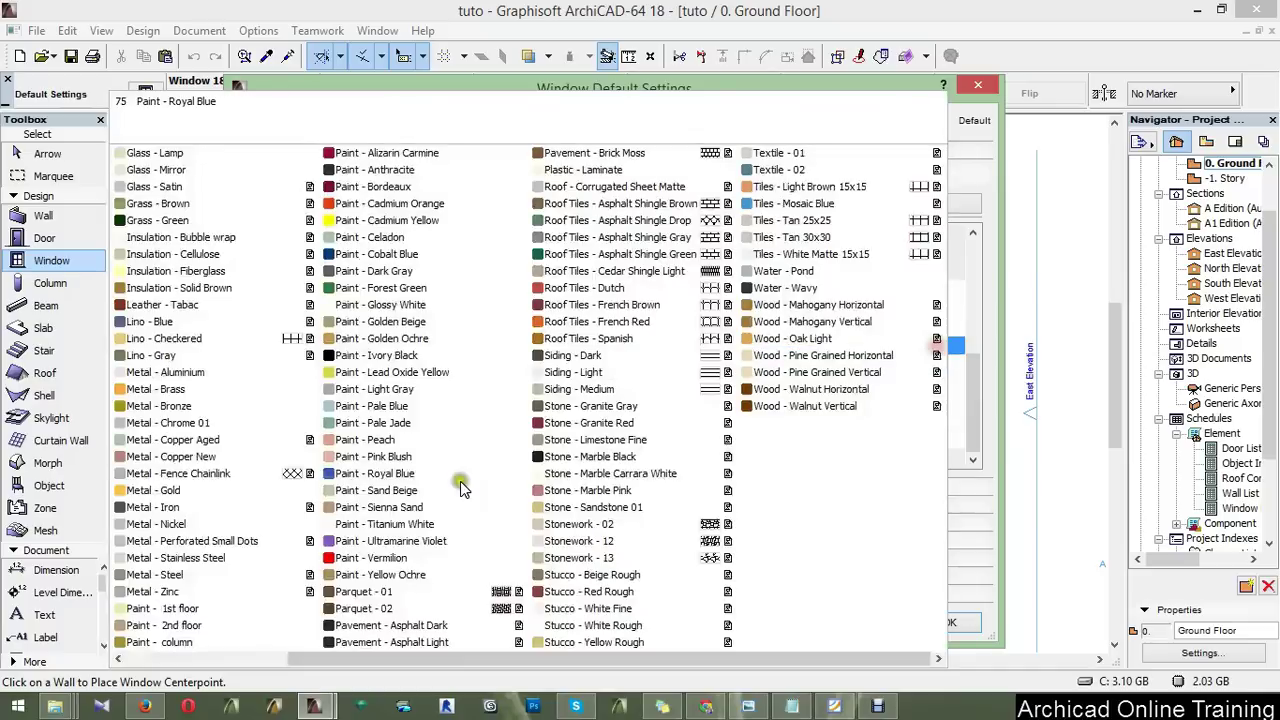
pyautogui.click(397, 527)
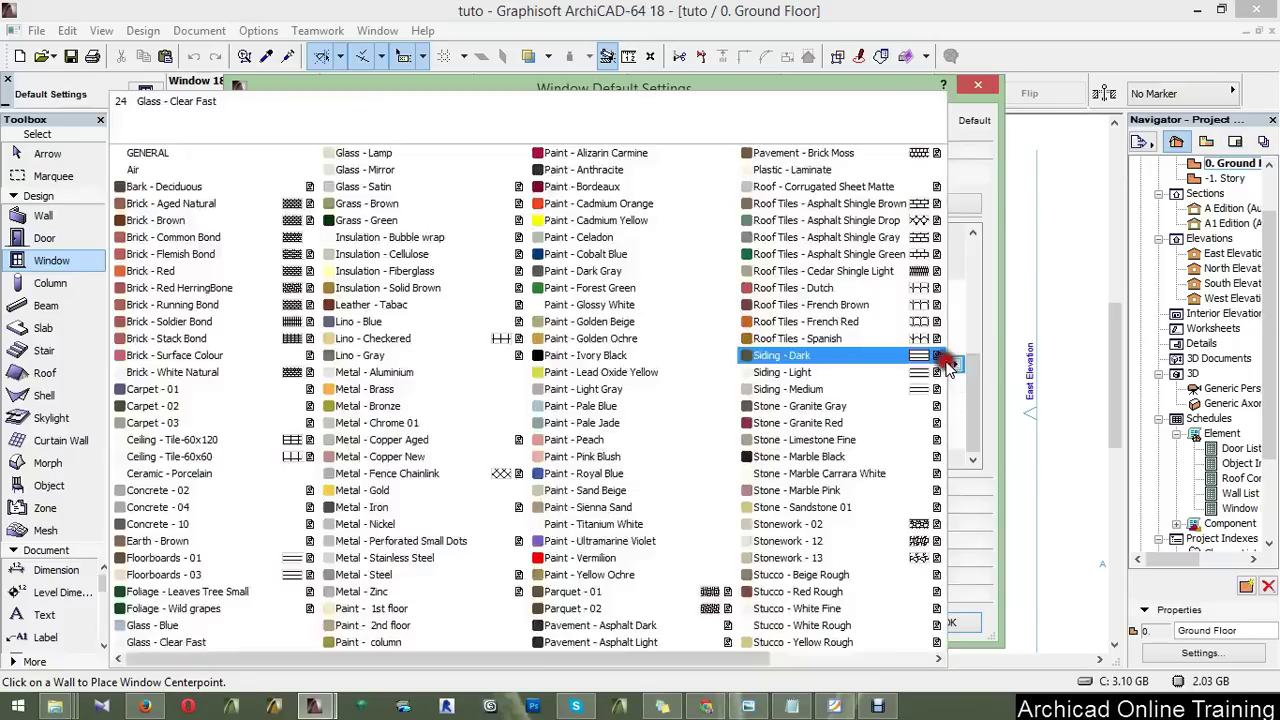
# Make the glass Glass - Mirror and both mullion surfaces Paint - Titanium White
pyautogui.click(950, 366)
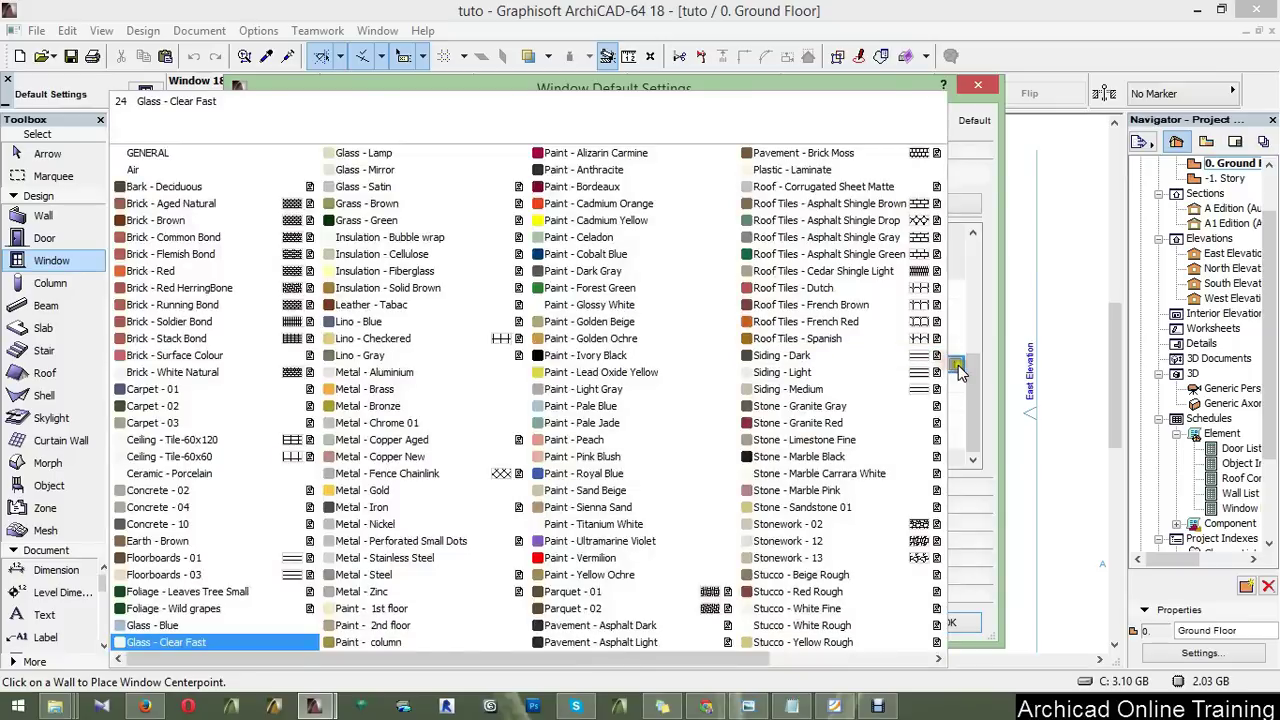
pyautogui.click(400, 170)
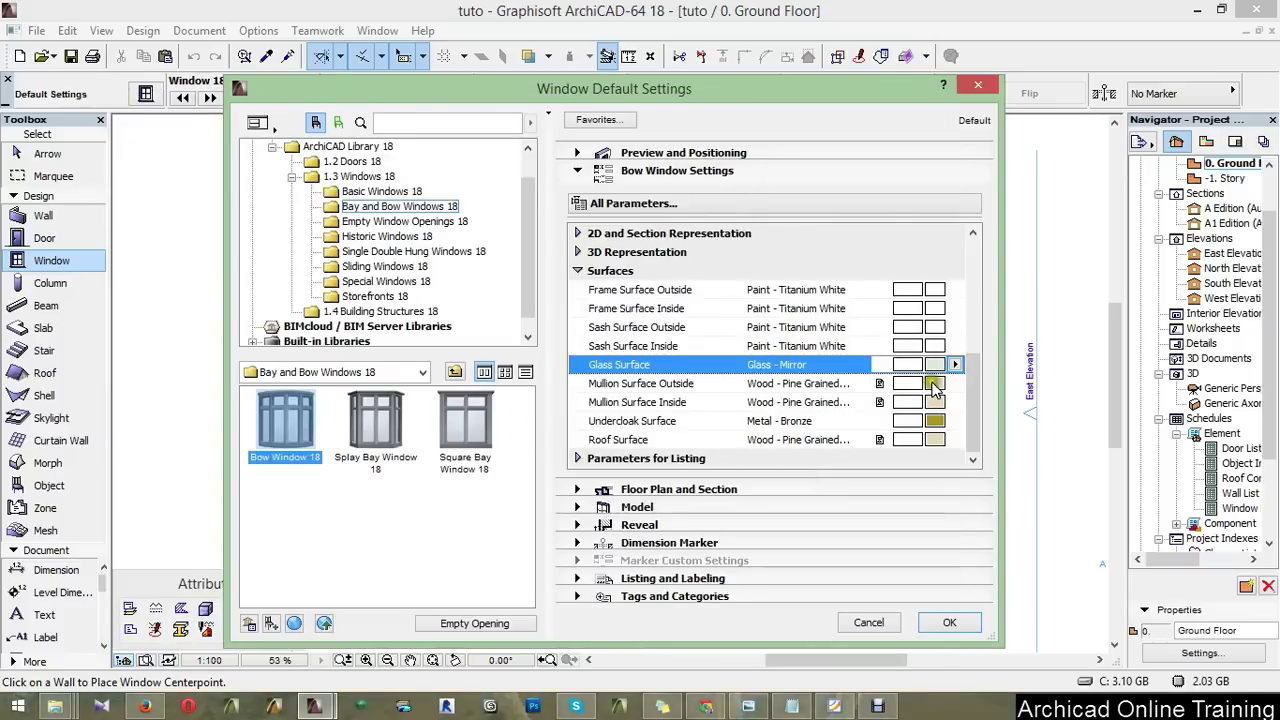
pyautogui.click(955, 383)
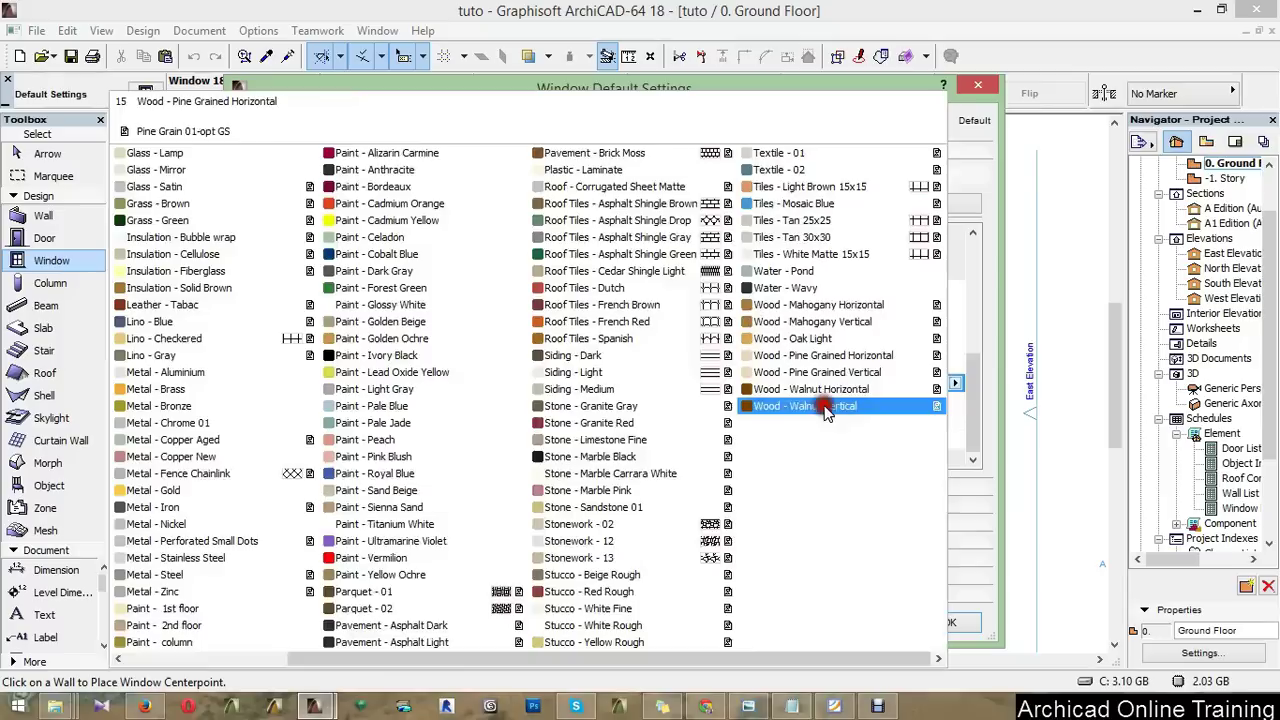
pyautogui.click(418, 525)
pyautogui.click(955, 400)
pyautogui.click(470, 456)
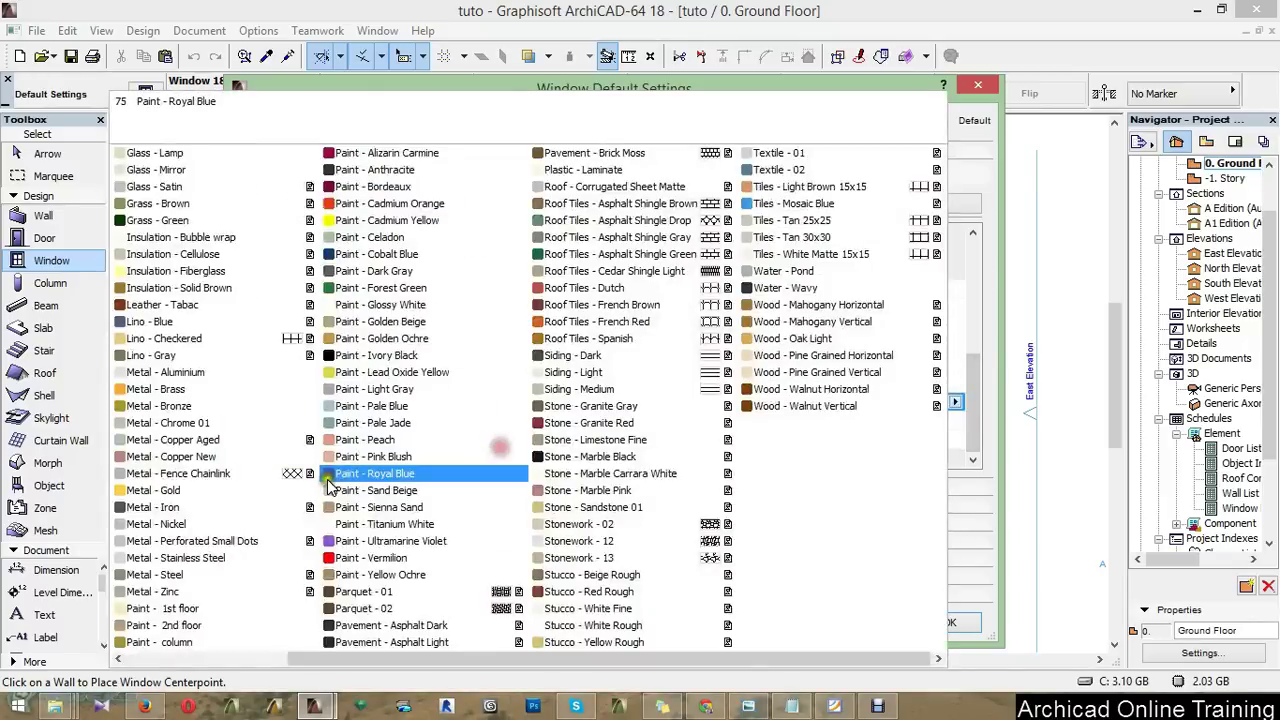
pyautogui.click(408, 524)
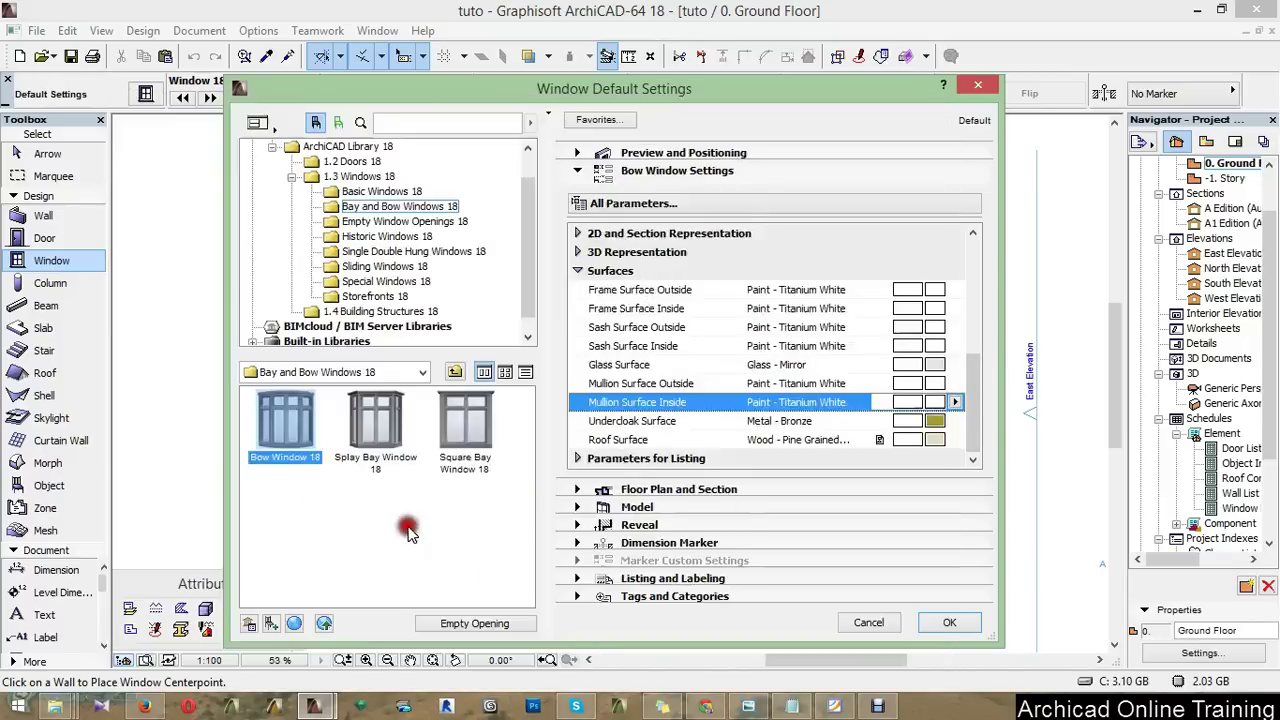
# Set the undercloak and roof surfaces to Paint - Titanium White
pyautogui.click(940, 428)
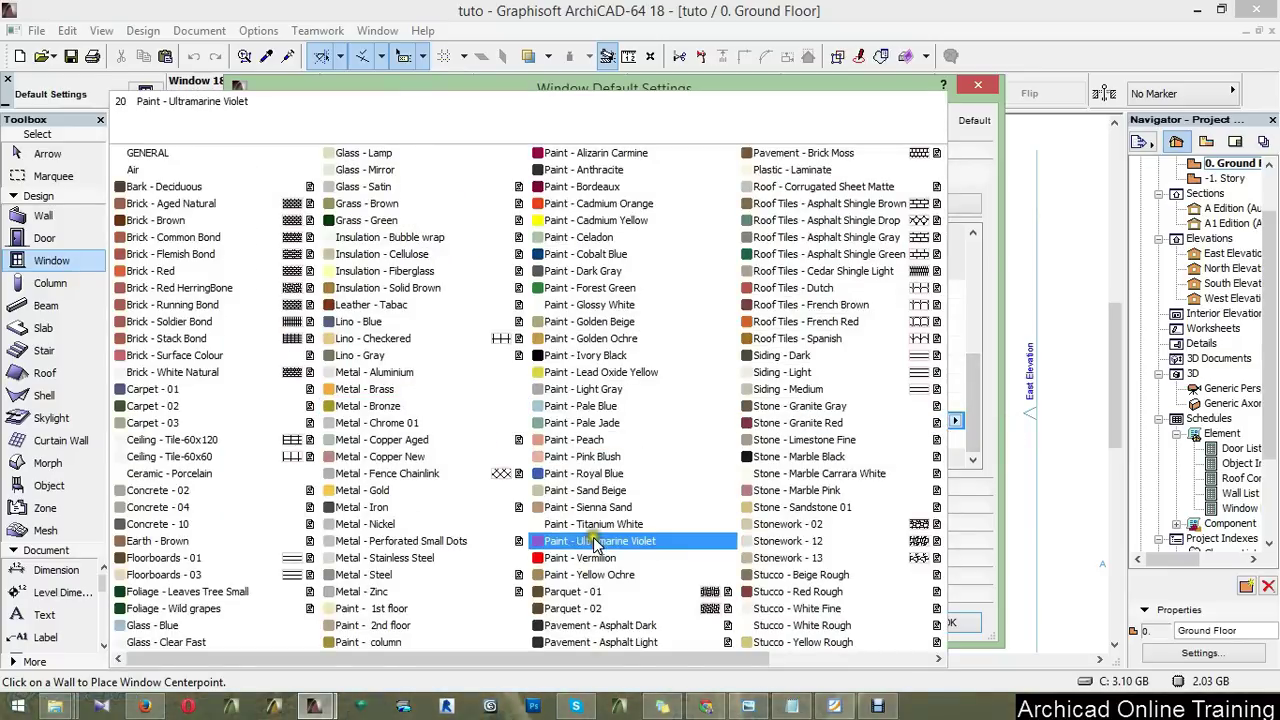
pyautogui.click(590, 524)
pyautogui.click(930, 440)
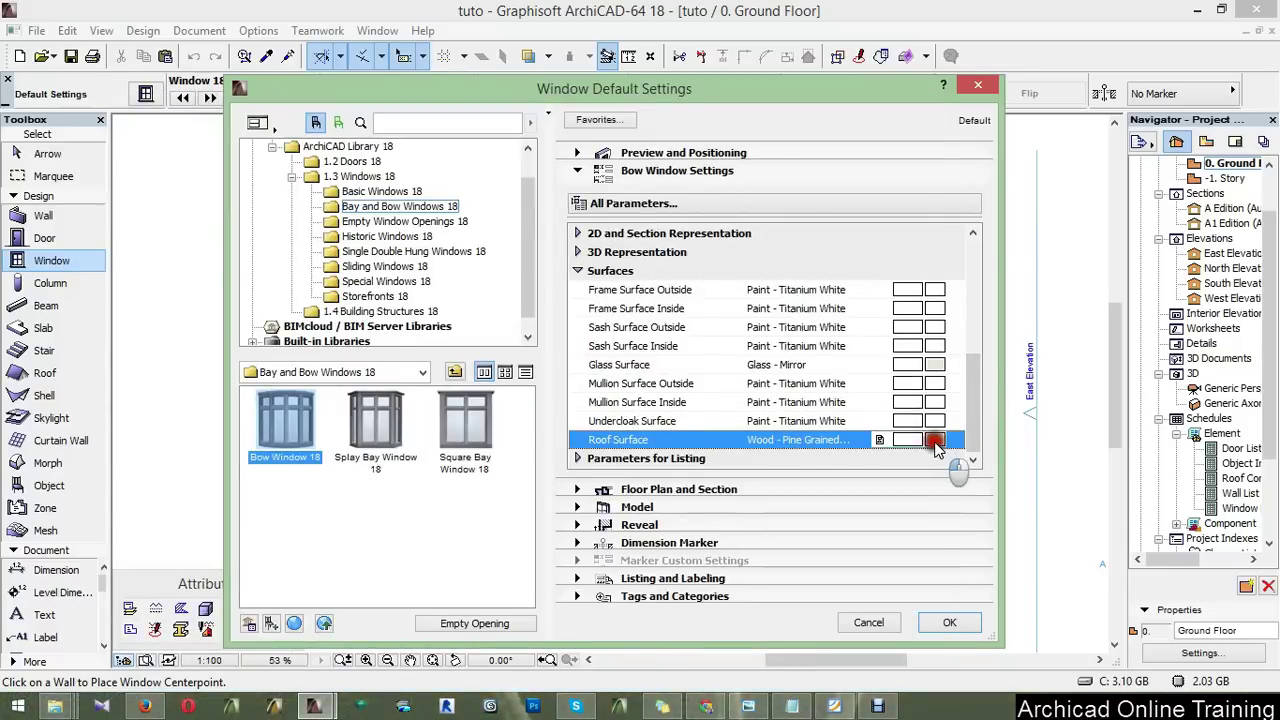
pyautogui.click(485, 526)
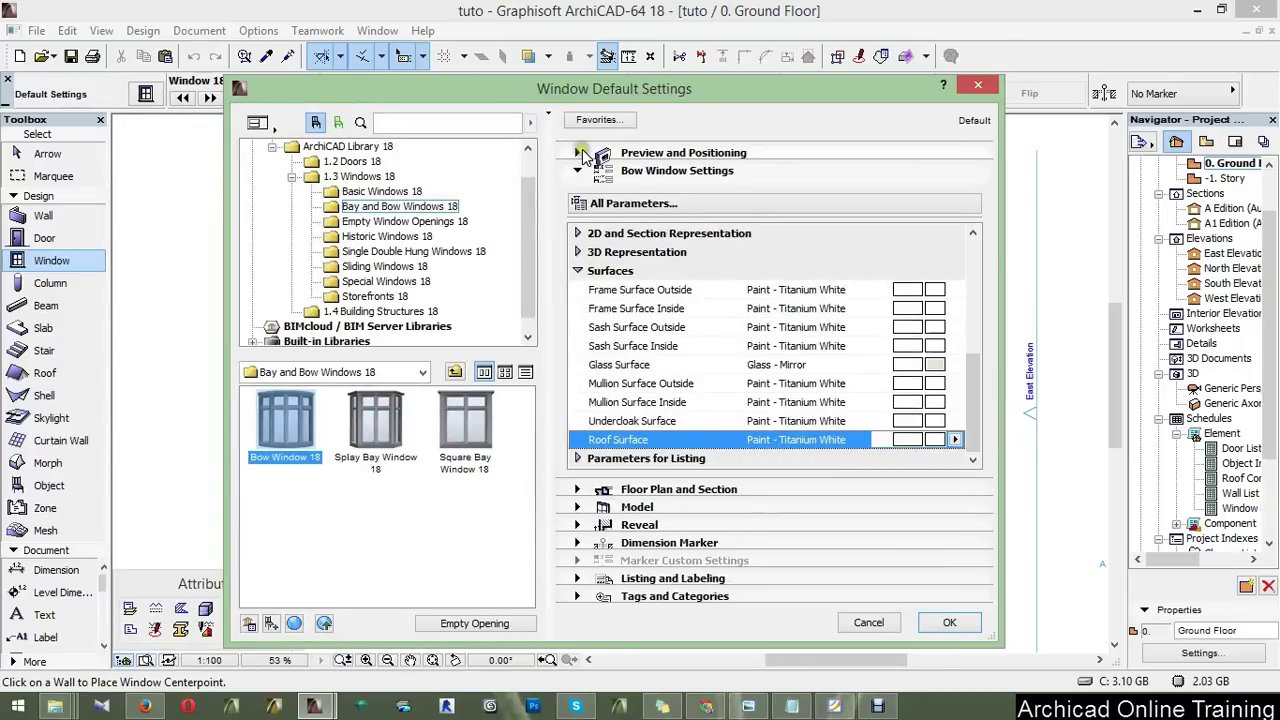
# Under Preview and Positioning, set width 150, height 200 and Sill to Story 50
pyautogui.click(579, 153)
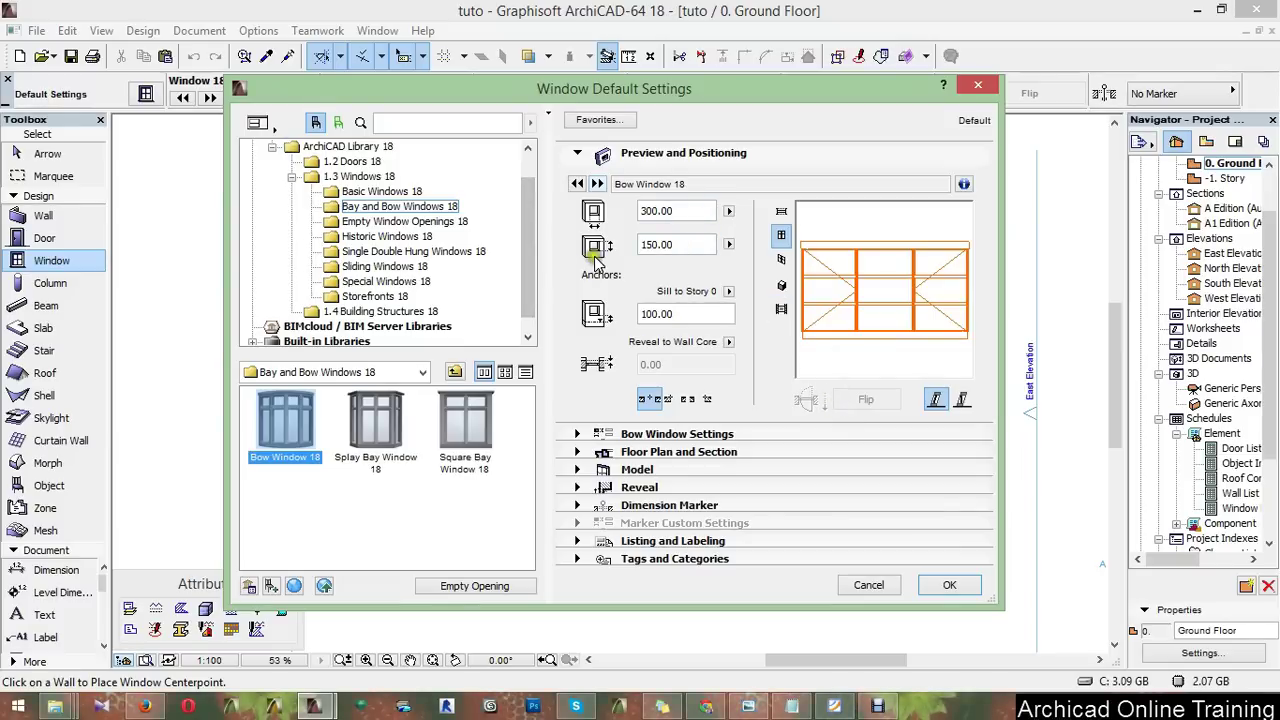
pyautogui.click(689, 210)
pyautogui.press('BackSpace')
pyautogui.press('BackSpace')
pyautogui.press('BackSpace')
pyautogui.write('150')
pyautogui.click(676, 244)
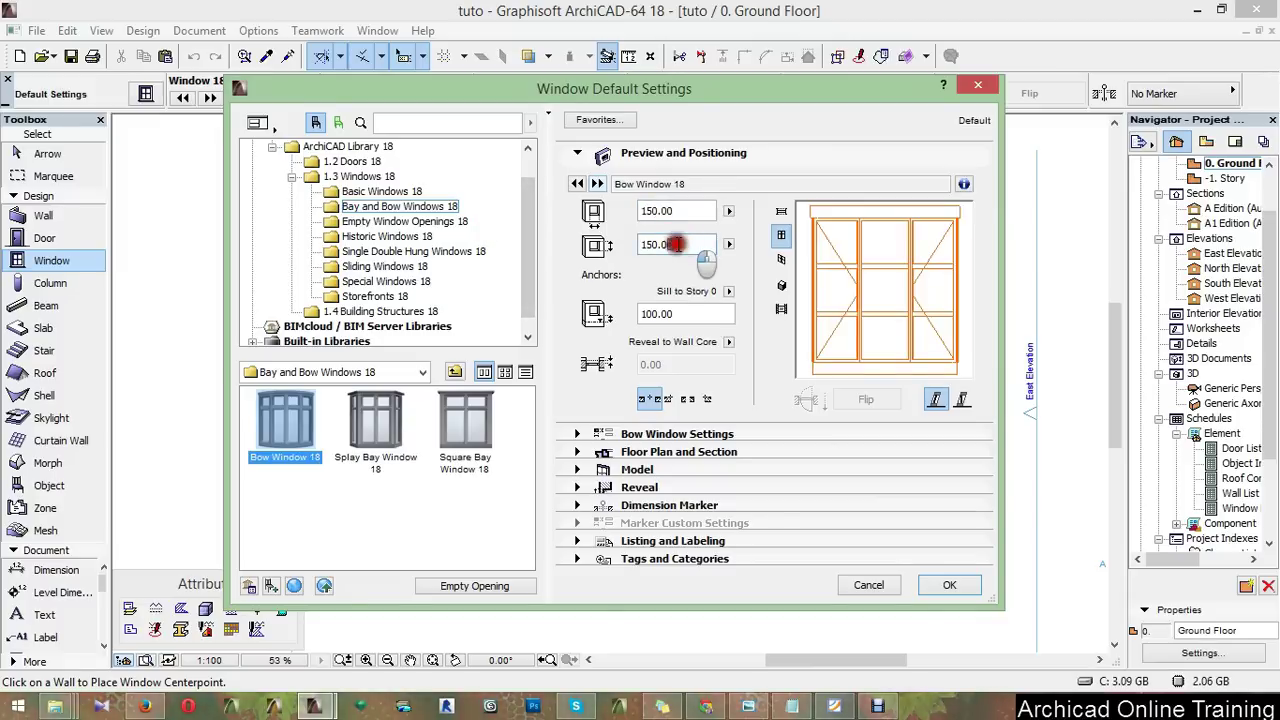
pyautogui.write('200')
pyautogui.click(690, 314)
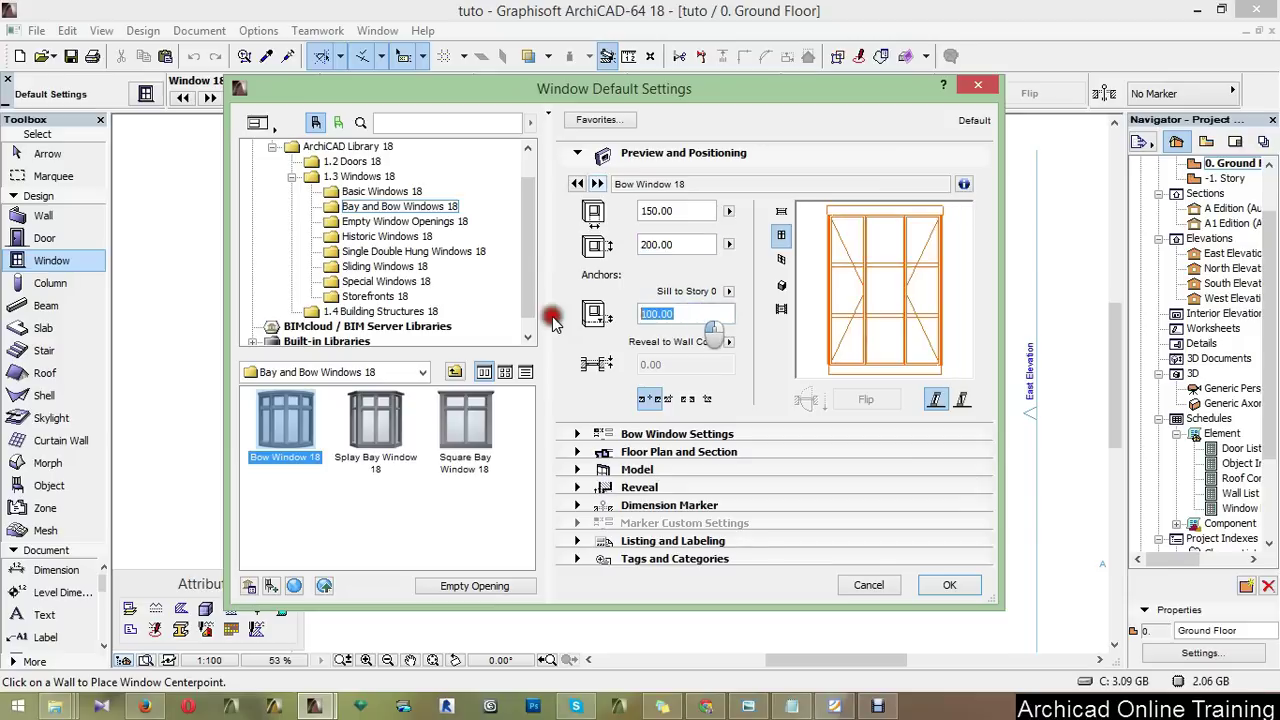
pyautogui.write('50')
pyautogui.click(697, 244)
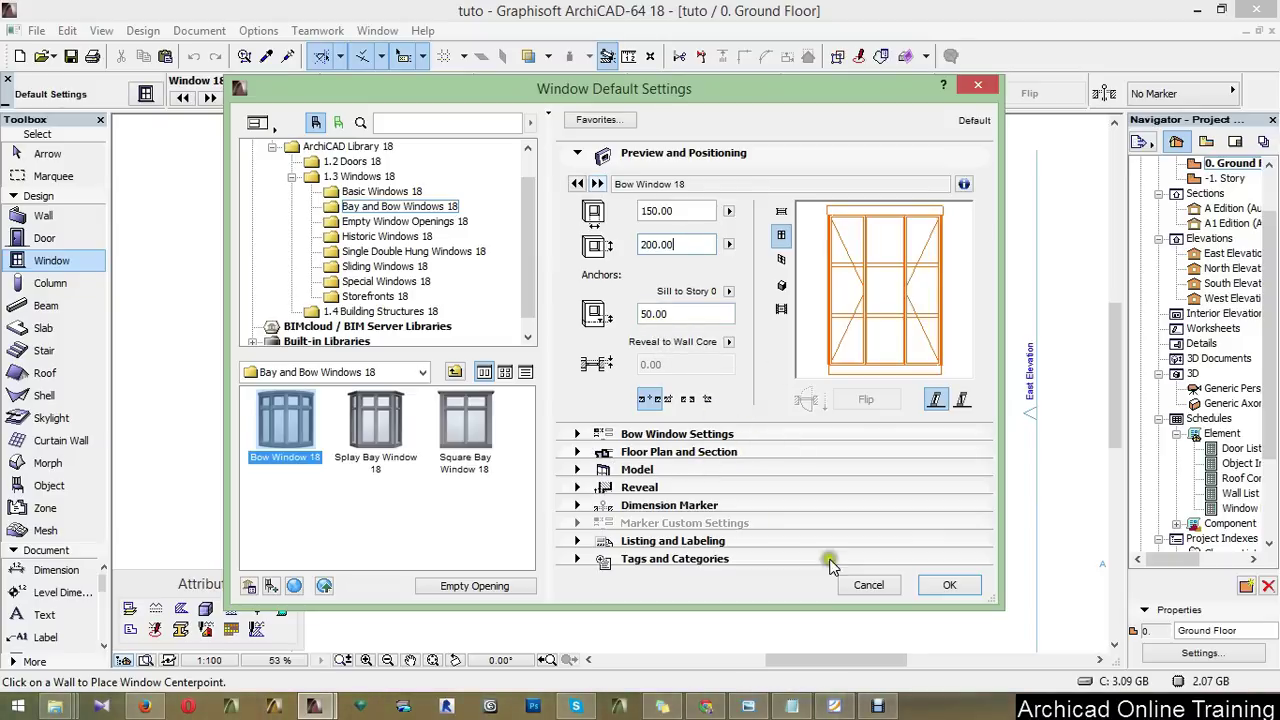
# Accept the defaults, zoom in, and place a bow window in the curved wall
pyautogui.click(949, 585)
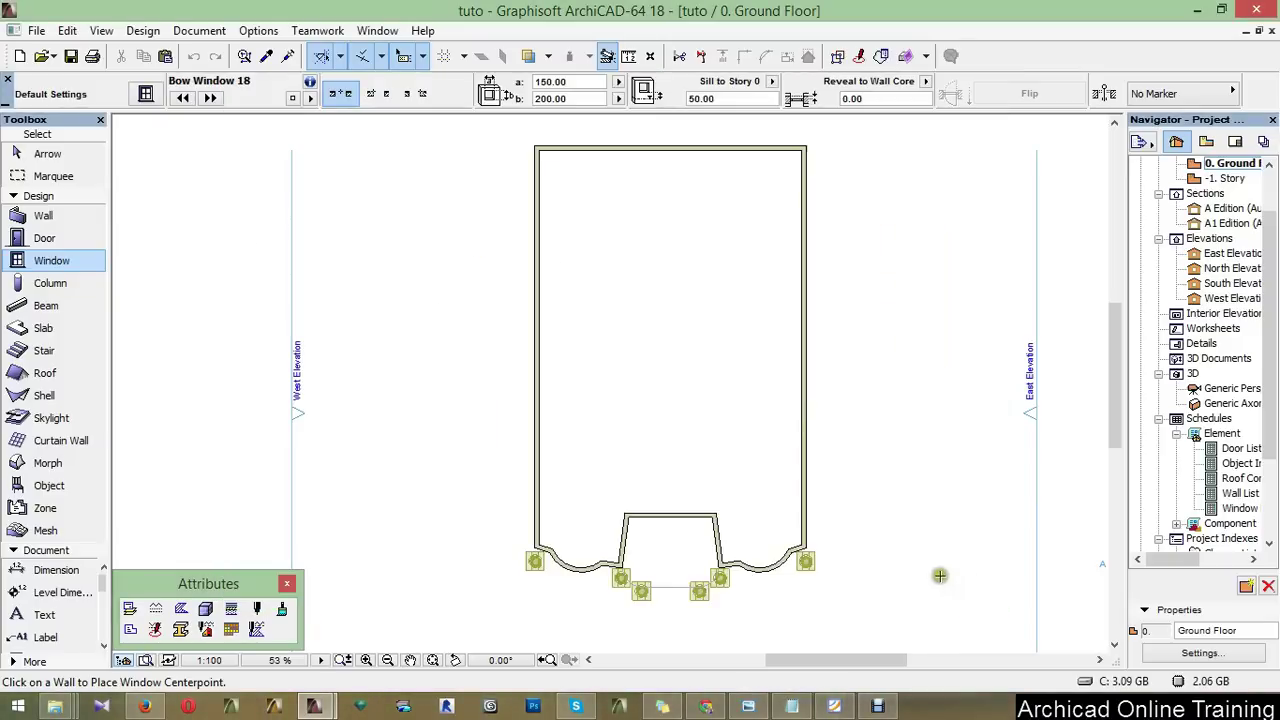
pyautogui.scroll(2, 866, 600)
pyautogui.scroll(3, 863, 597)
pyautogui.scroll(2, 760, 560)
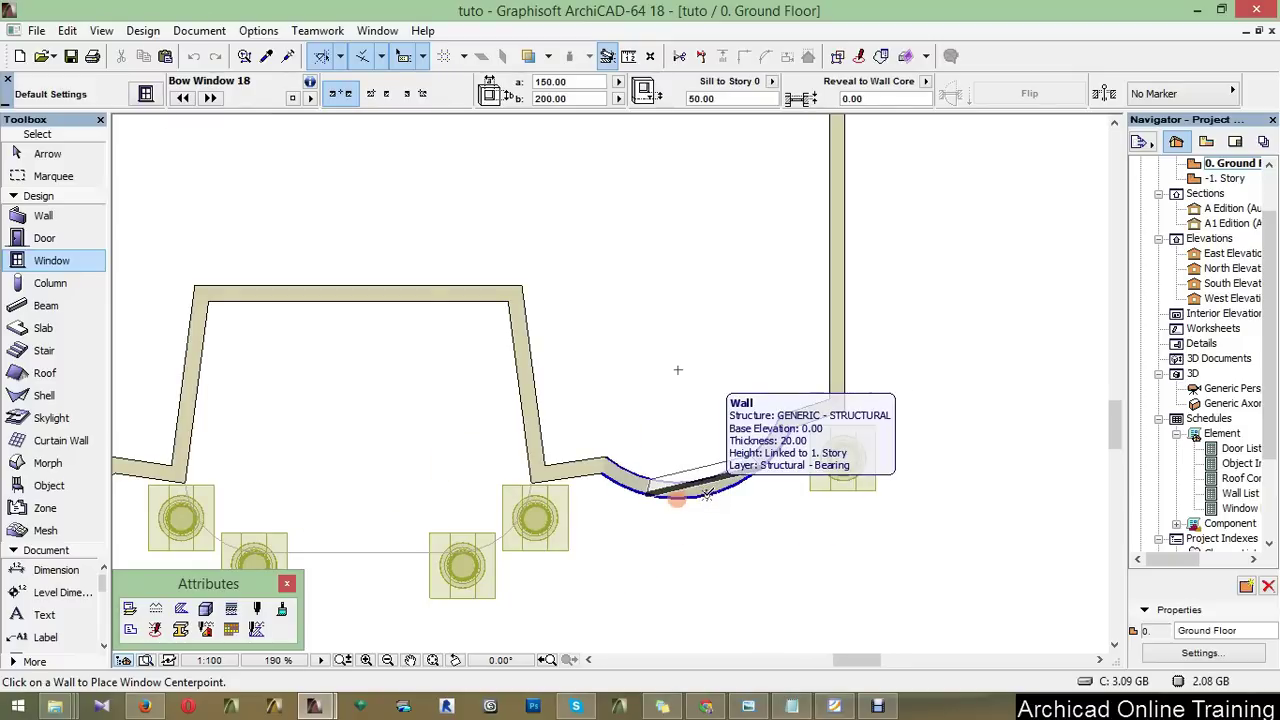
pyautogui.click(706, 495)
pyautogui.click(635, 366)
# Change the default window to 200 wide by 250 high and click the curved wall
pyautogui.hotkey('ctrl', 't')
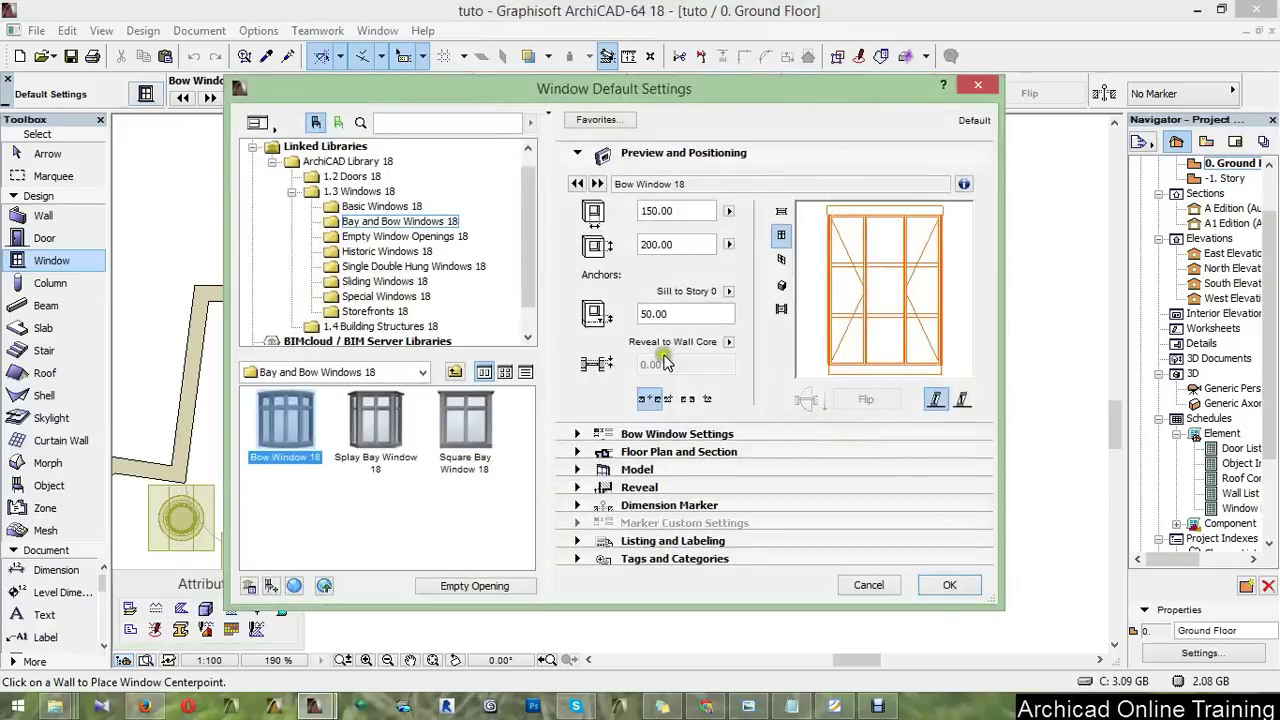
pyautogui.doubleClick(675, 211)
pyautogui.write('200')
pyautogui.moveTo(687, 244); pyautogui.dragTo(614, 256)
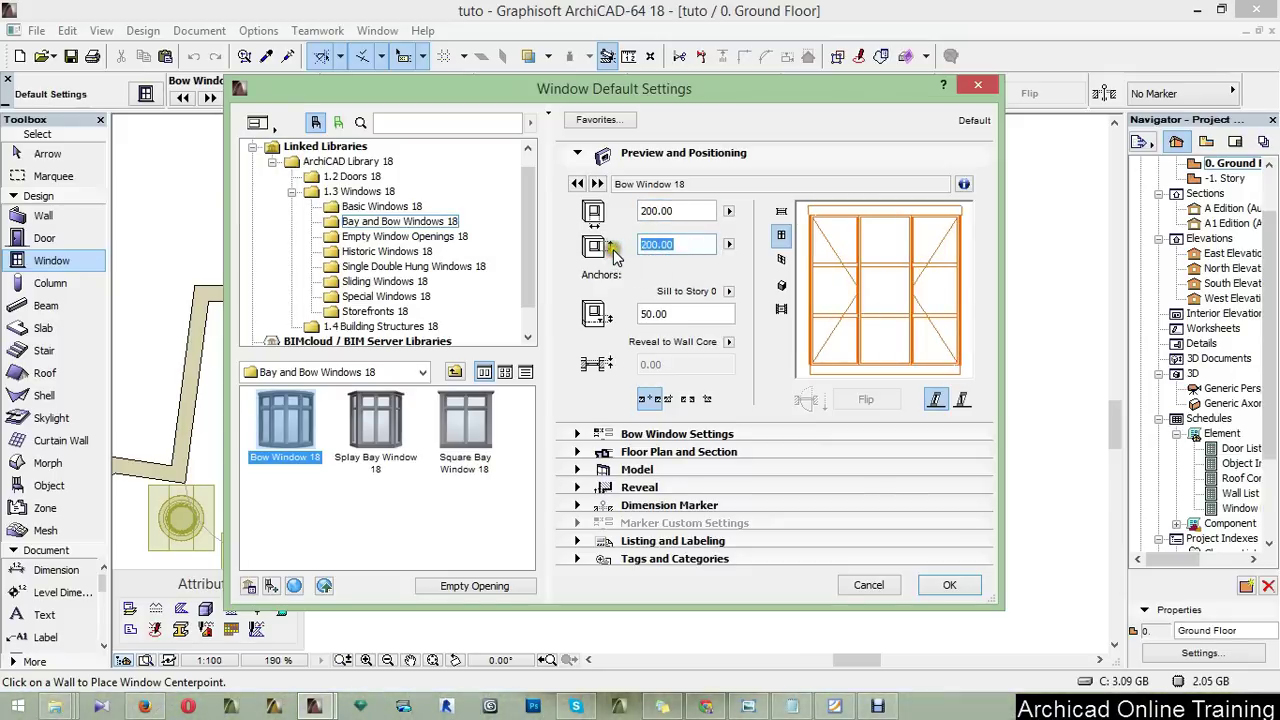
pyautogui.write('250')
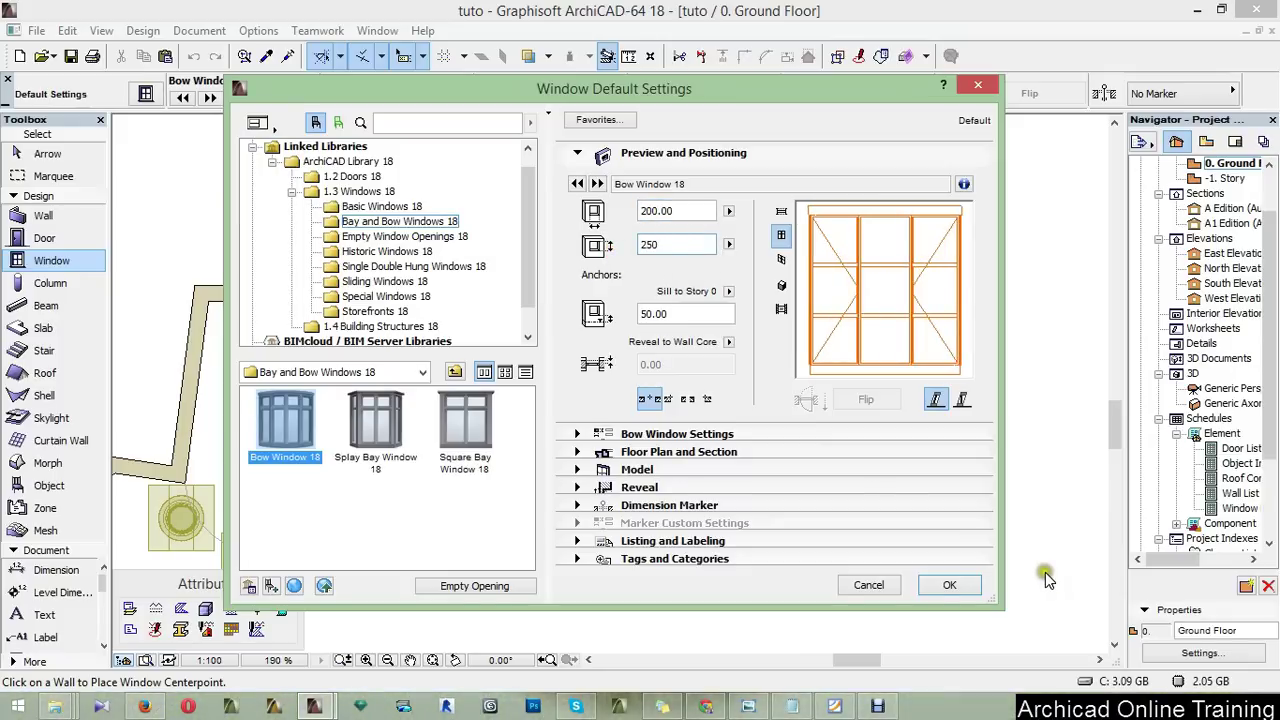
pyautogui.press('Return')
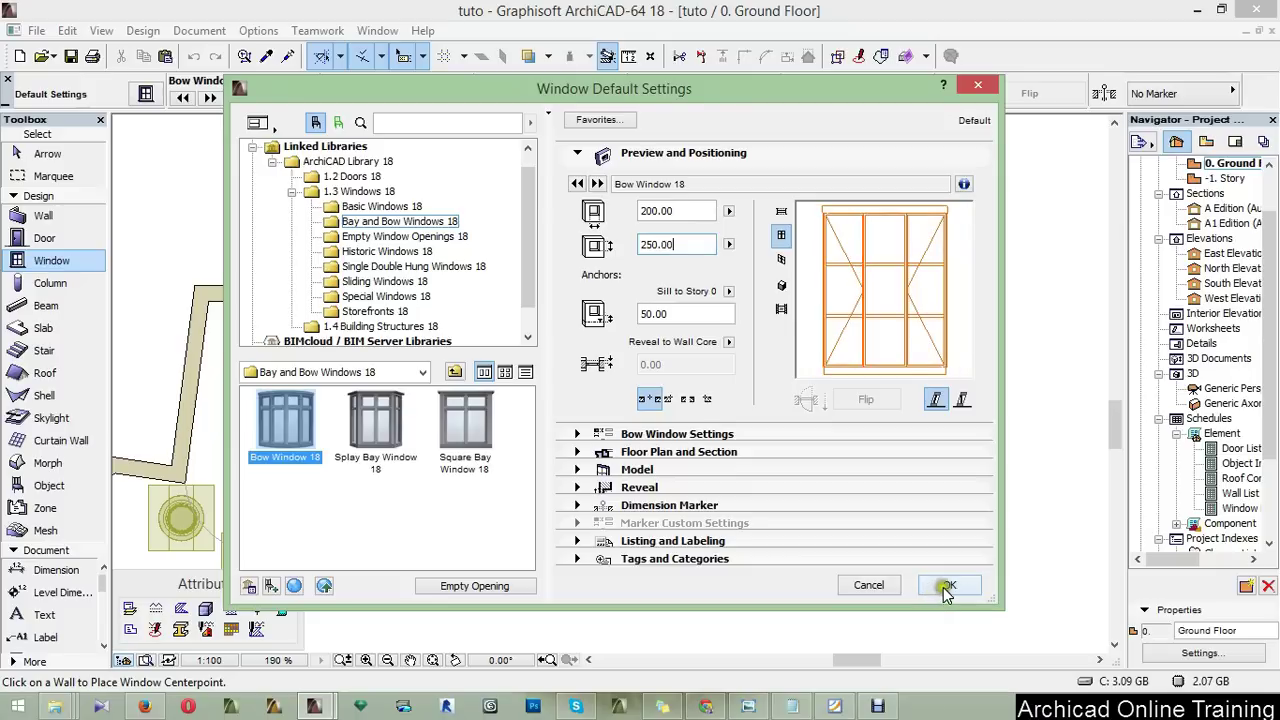
pyautogui.click(943, 587)
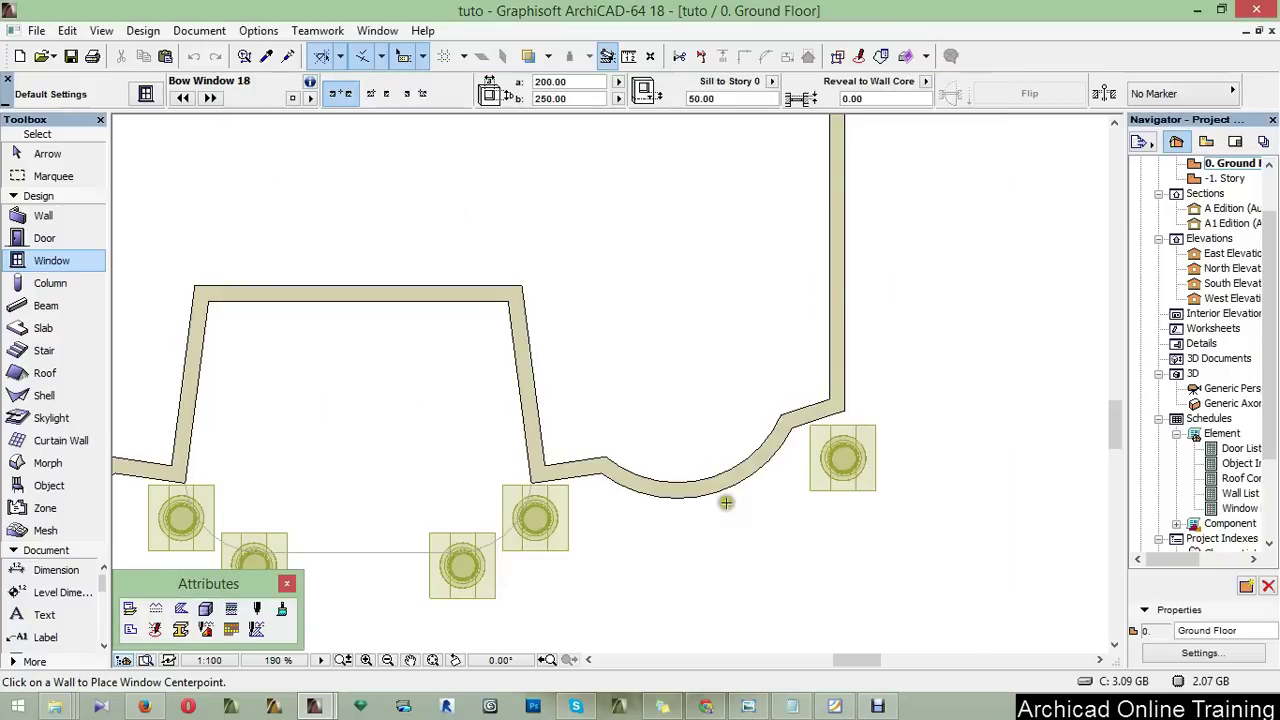
pyautogui.click(705, 488)
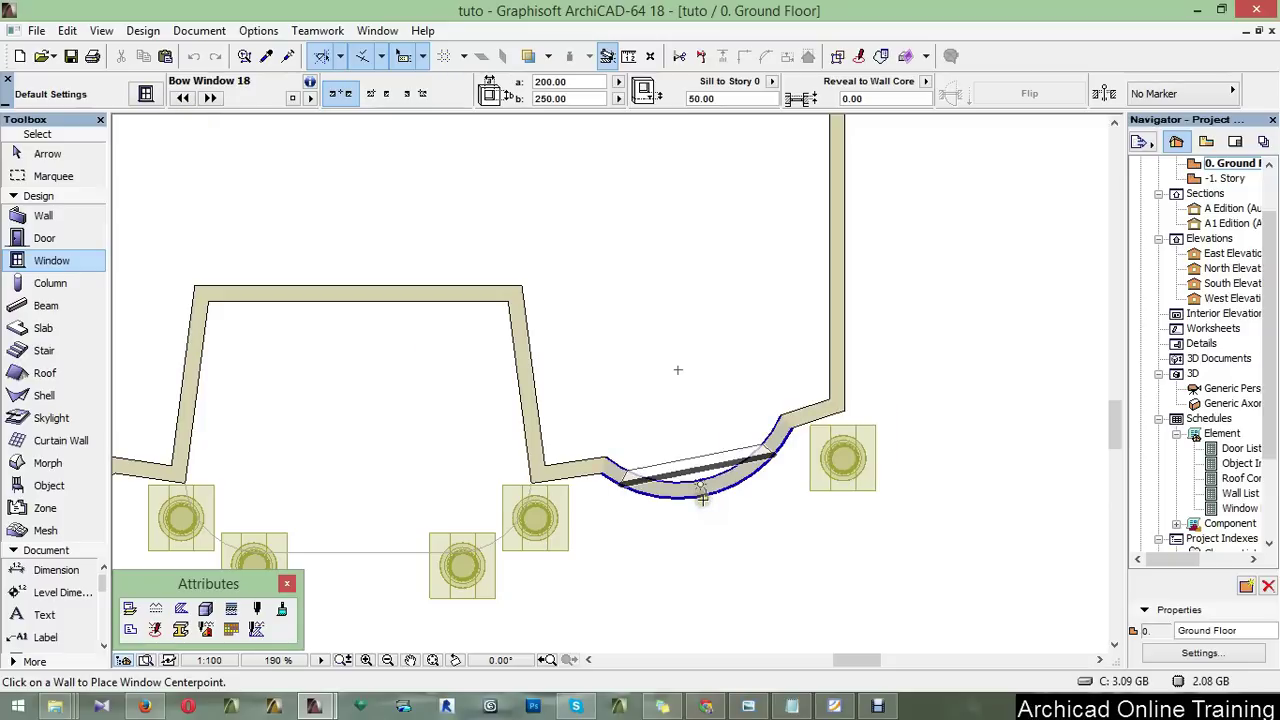
# Change the window height to 280, then place it in the curved wall and pick its opening side
pyautogui.click(145, 93)
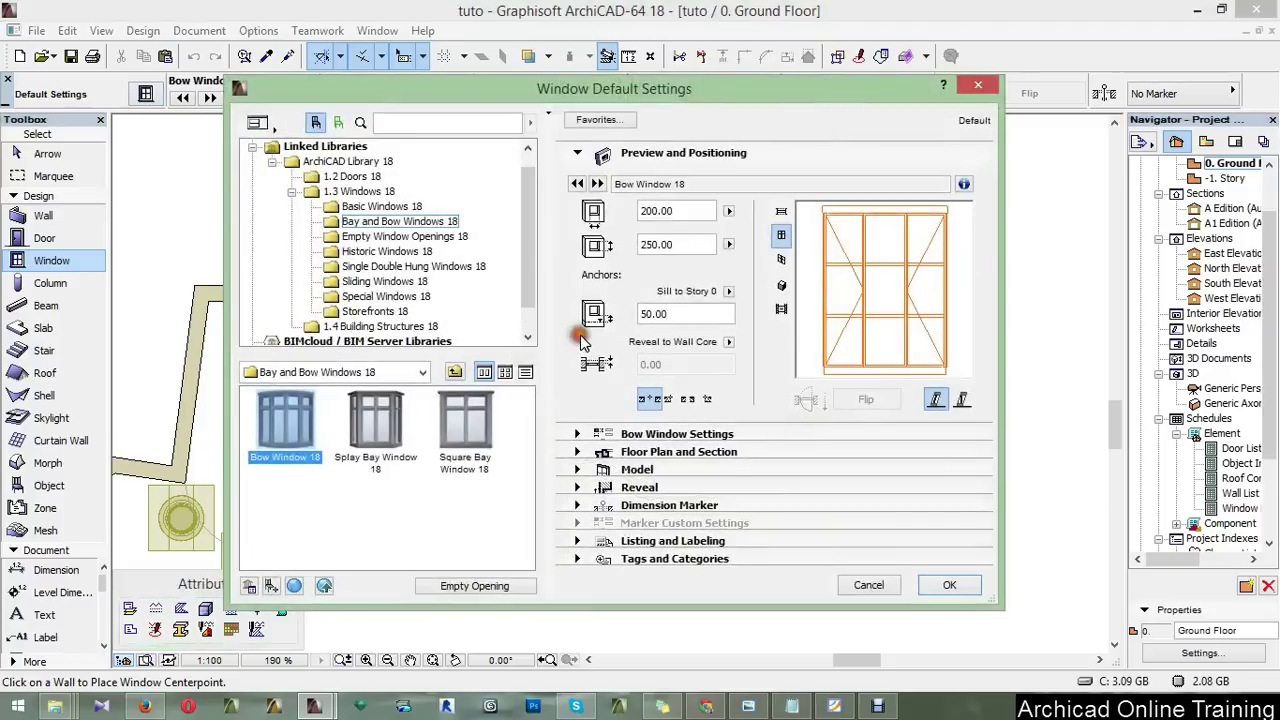
pyautogui.doubleClick(676, 246)
pyautogui.write('2580')
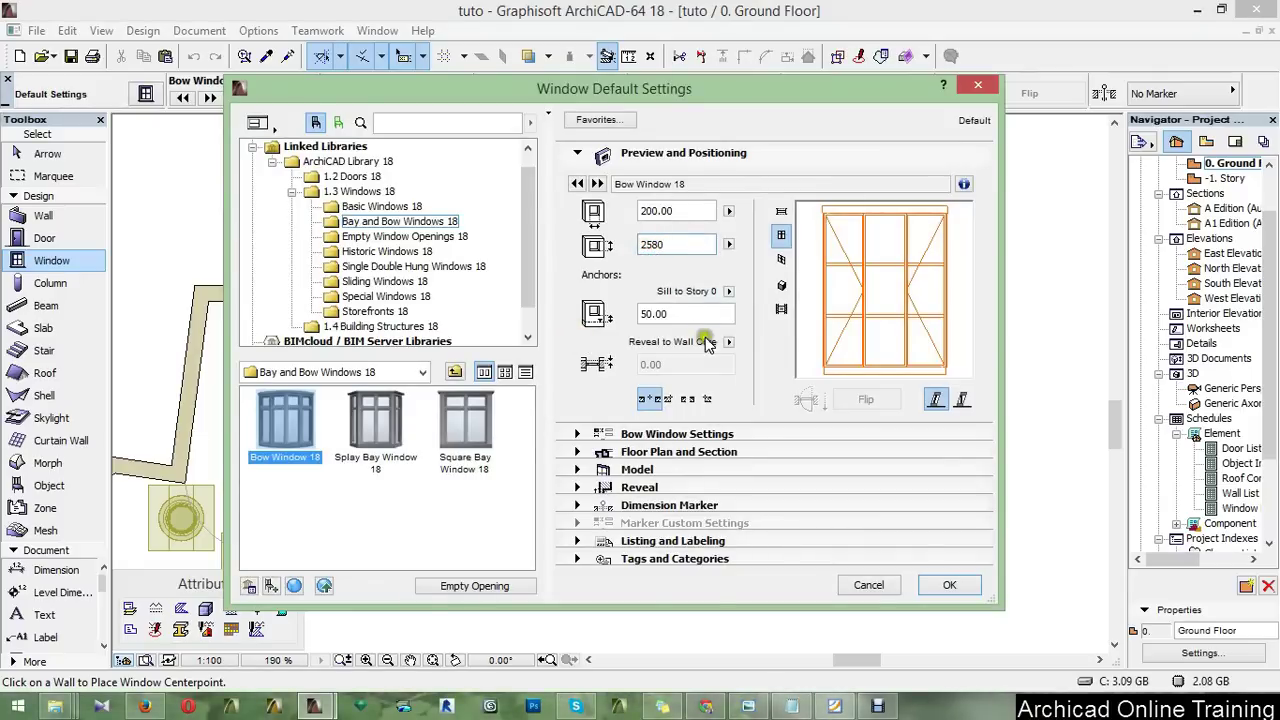
pyautogui.click(654, 249)
pyautogui.press('BackSpace')
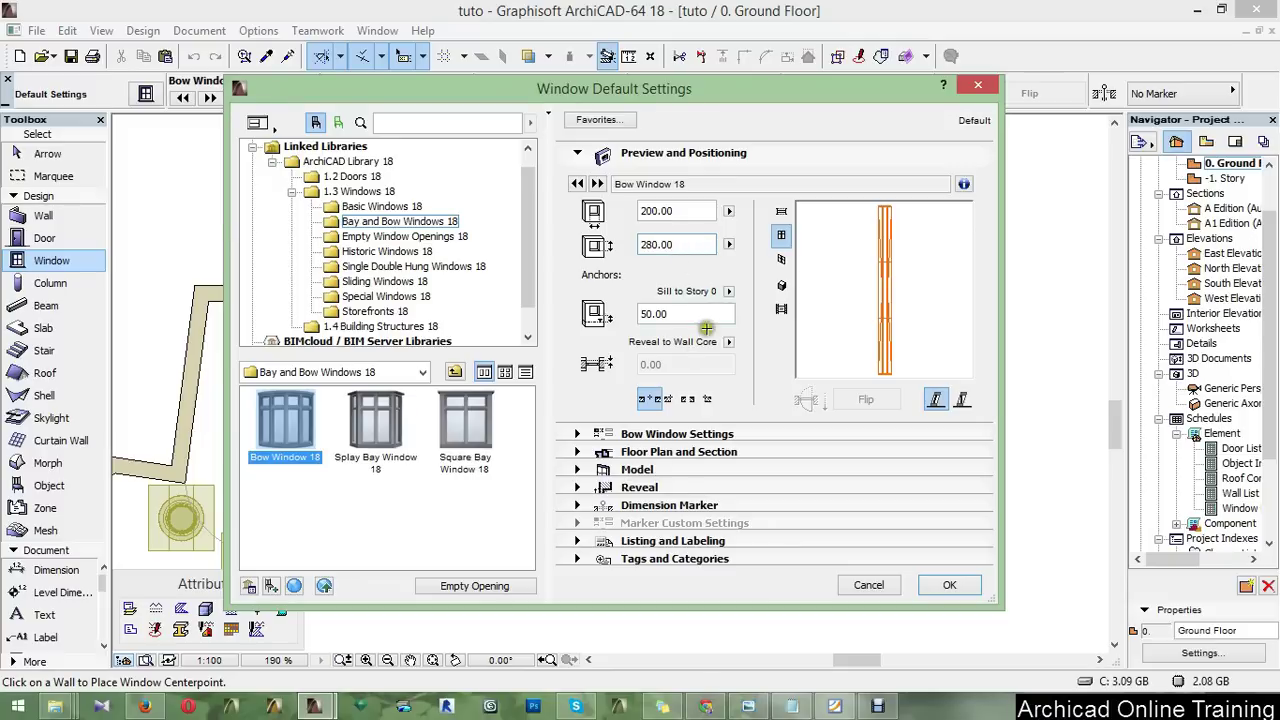
pyautogui.click(940, 584)
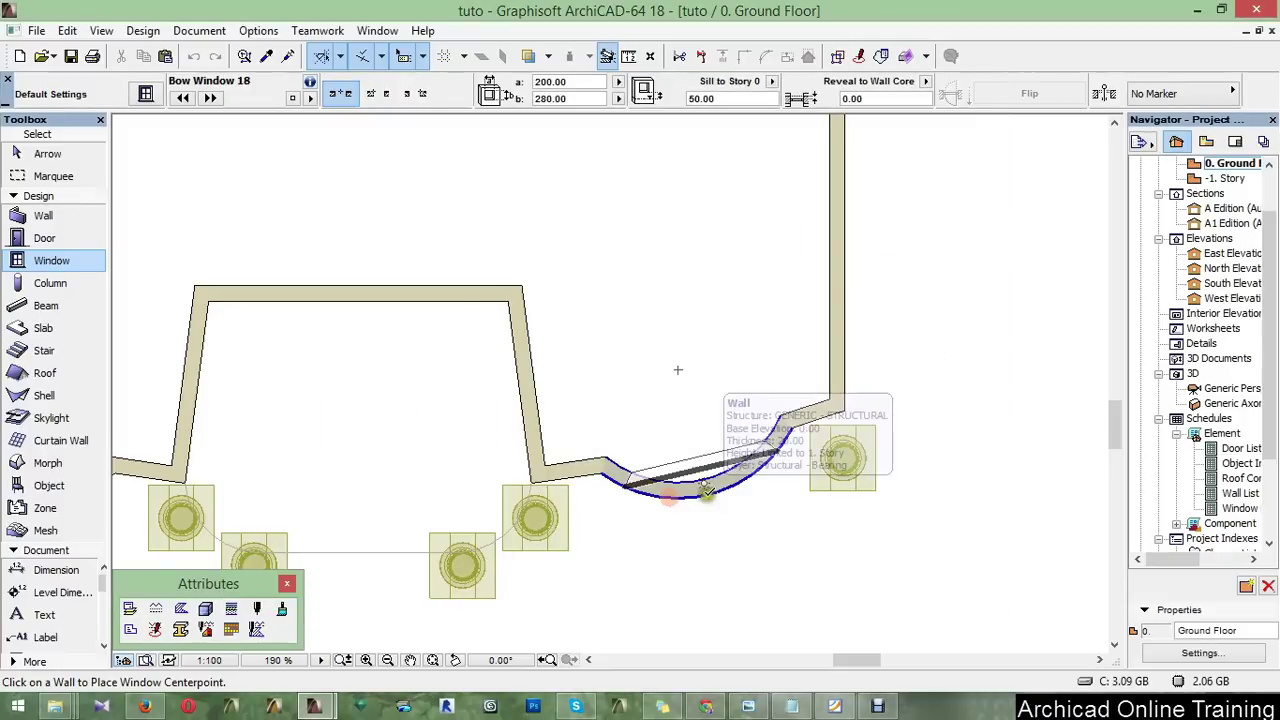
pyautogui.click(706, 488)
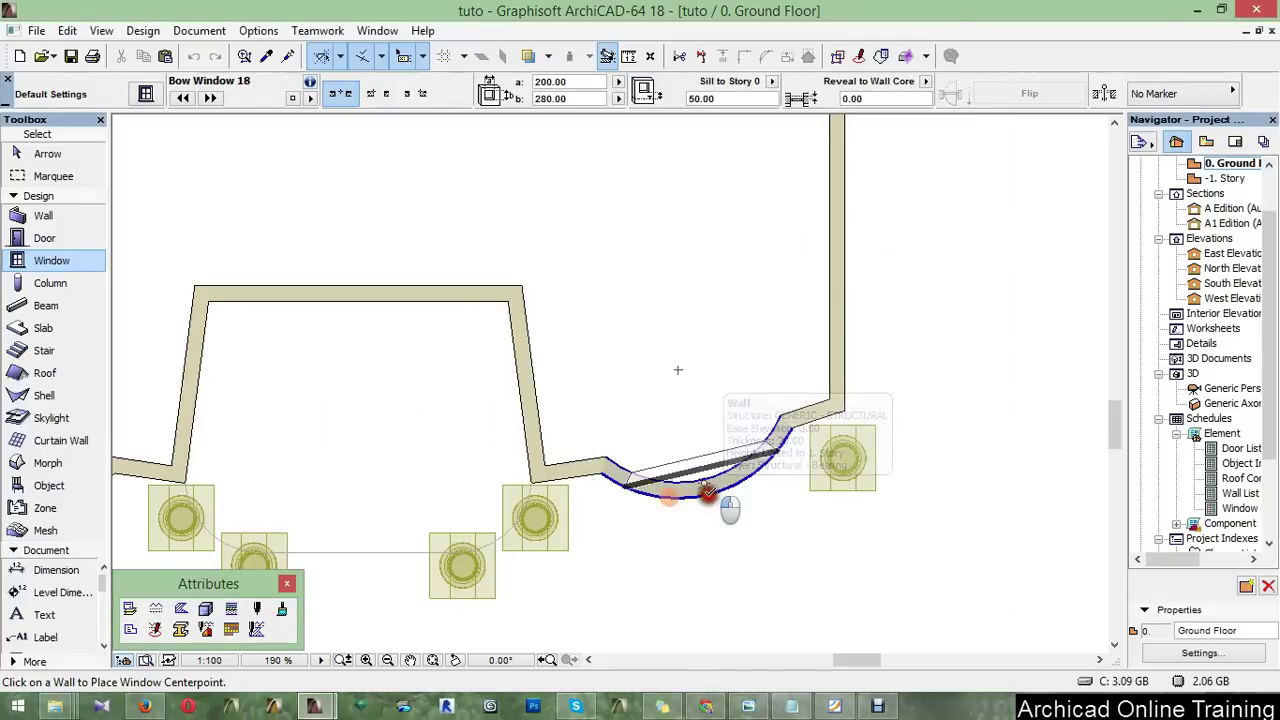
pyautogui.click(762, 598)
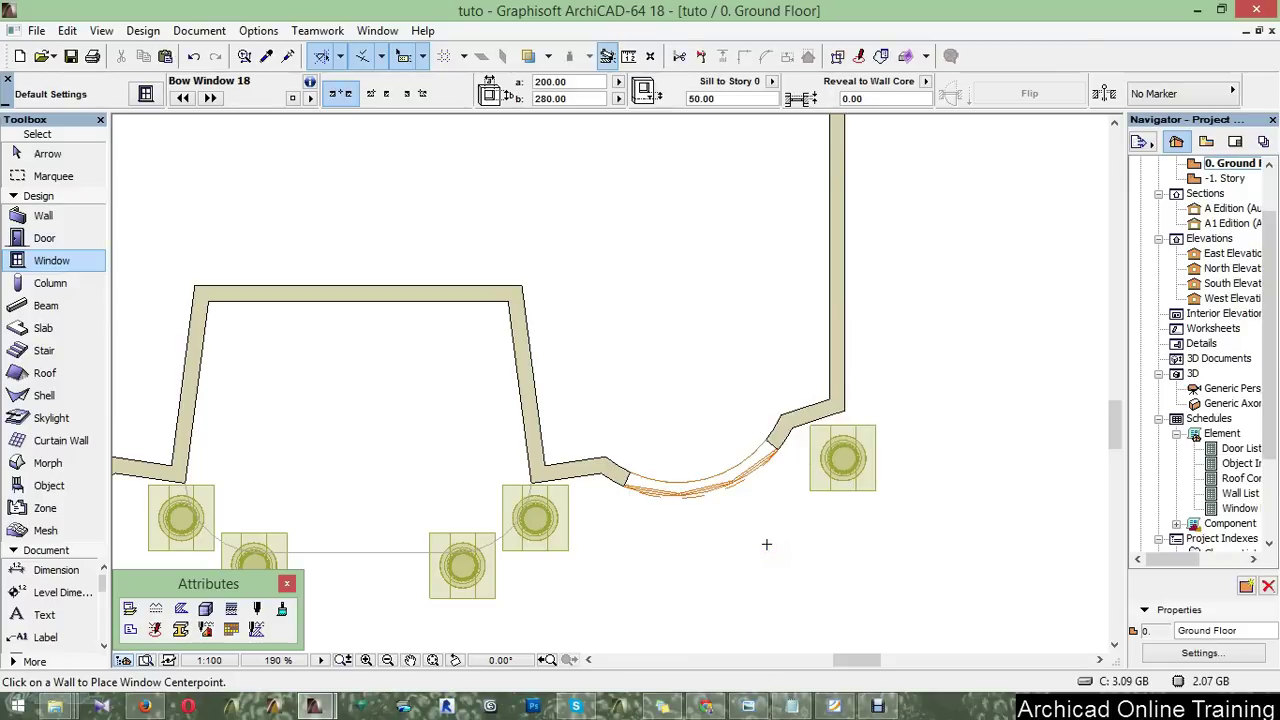
# Show the building in 3D, then zoom and orbit around the bow window in the curved wall
pyautogui.press('F3')
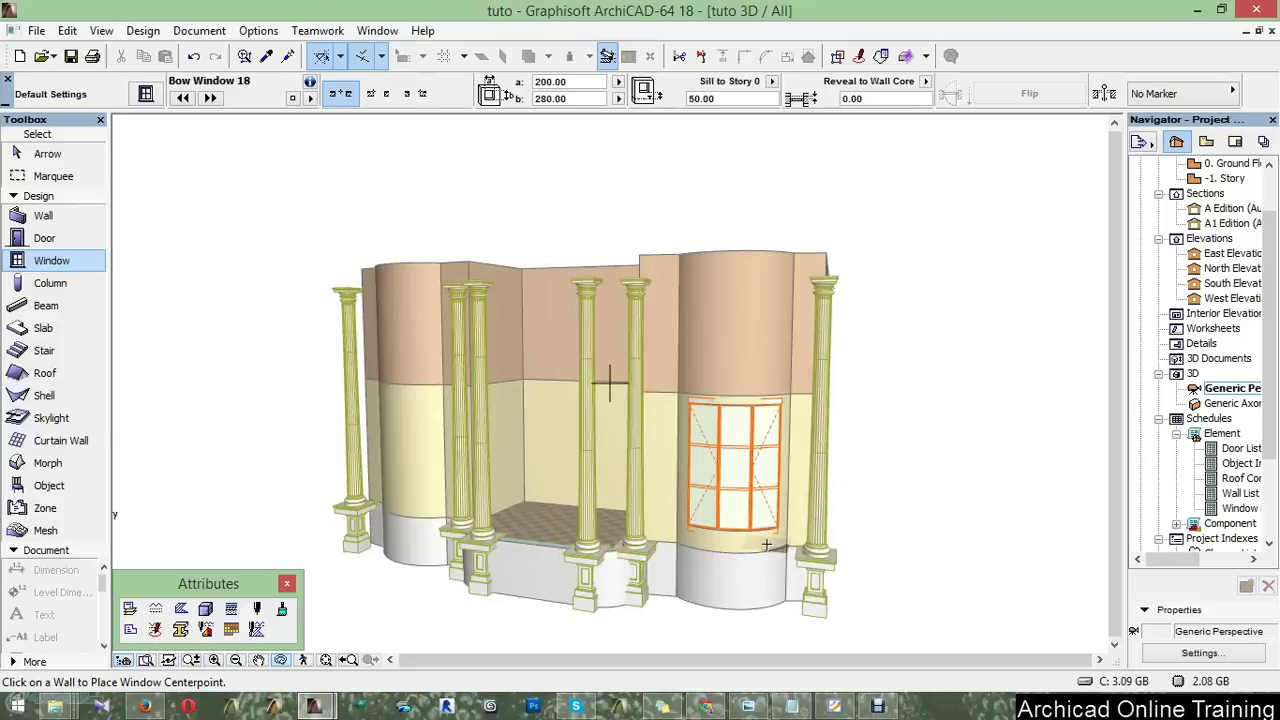
pyautogui.scroll(2, 766, 544)
pyautogui.scroll(1, 737, 537)
pyautogui.scroll(1, 737, 537)
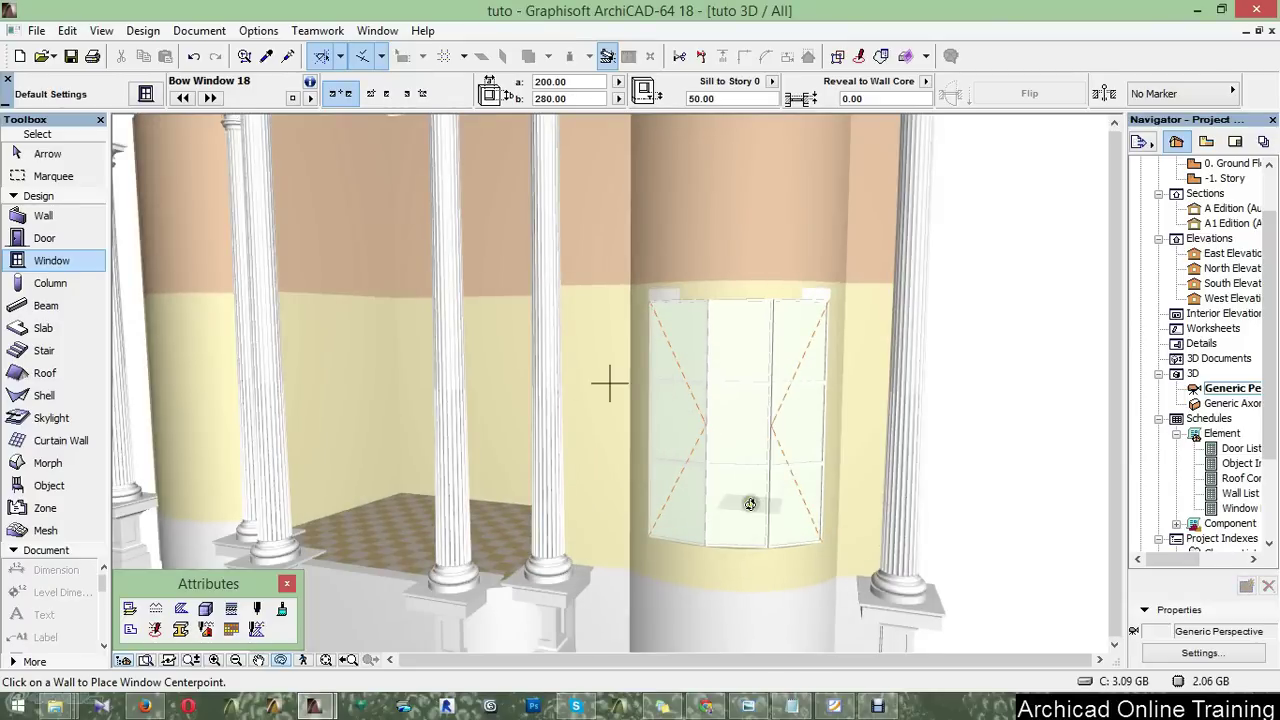
pyautogui.keyDown('shift'); pyautogui.moveTo(750, 503); pyautogui.dragTo(737, 432, button='middle'); pyautogui.keyUp('shift')
pyautogui.keyDown('shift'); pyautogui.moveTo(808, 487); pyautogui.dragTo(772, 492, button='middle'); pyautogui.keyUp('shift')
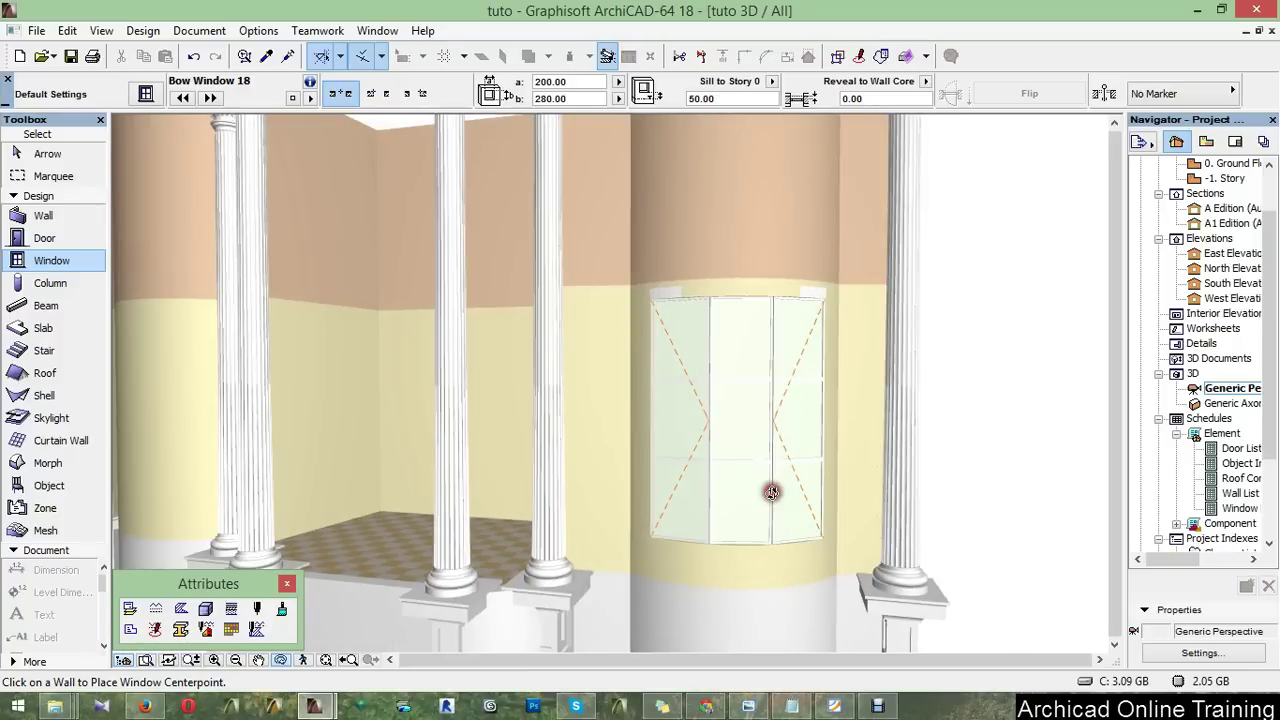
pyautogui.moveTo(782, 524)
pyautogui.keyDown('shift'); pyautogui.mouseDown(button='middle')
pyautogui.moveTo(708, 500)
pyautogui.moveTo(779, 340)
pyautogui.moveTo(790, 348)
pyautogui.mouseUp(button='middle'); pyautogui.keyUp('shift')
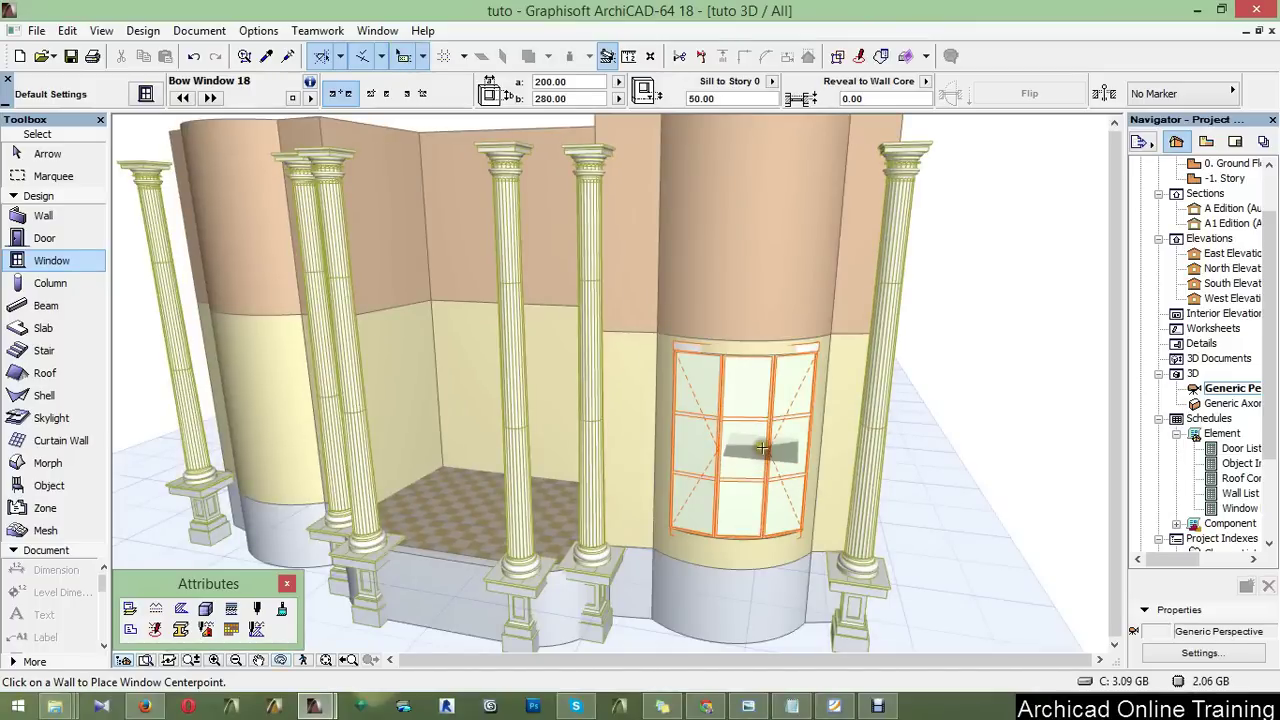
# Select the bow window in 3D and set it to 200 high and 150 wide in the Info Box
pyautogui.keyDown('shift'); pyautogui.click(762, 447); pyautogui.keyUp('shift')
pyautogui.rightClick(762, 447)
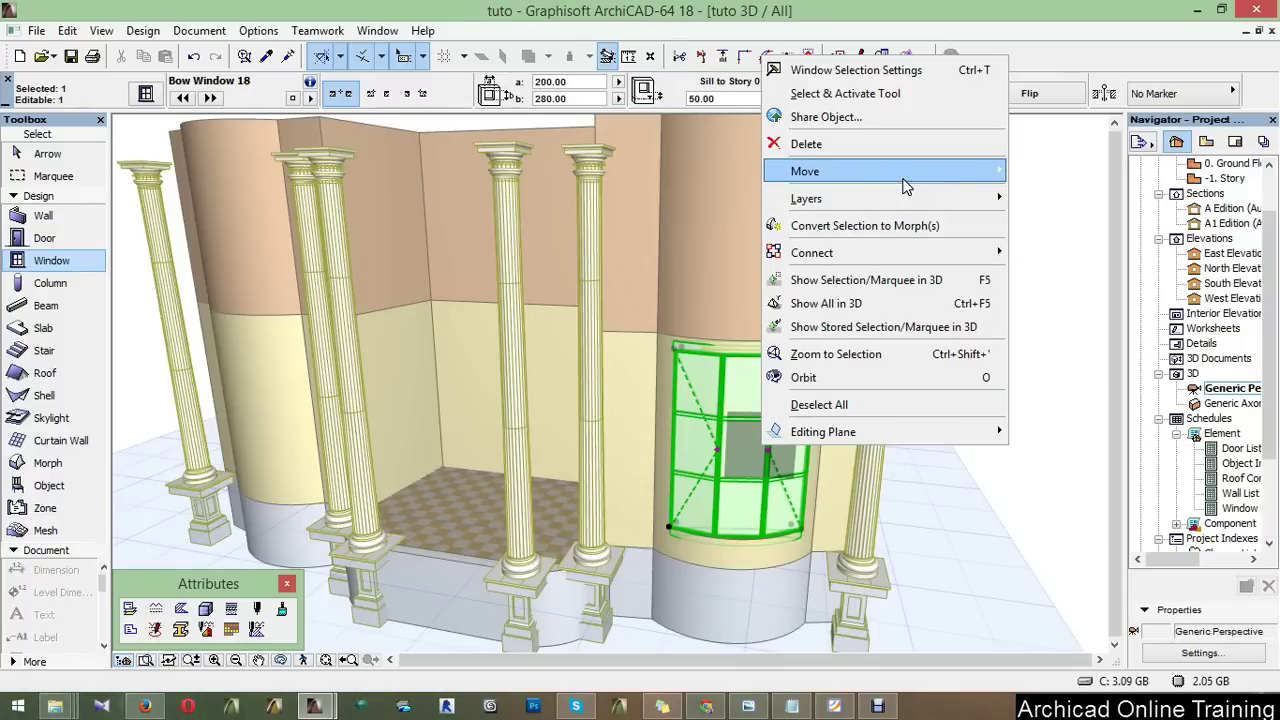
pyautogui.click(1090, 537)
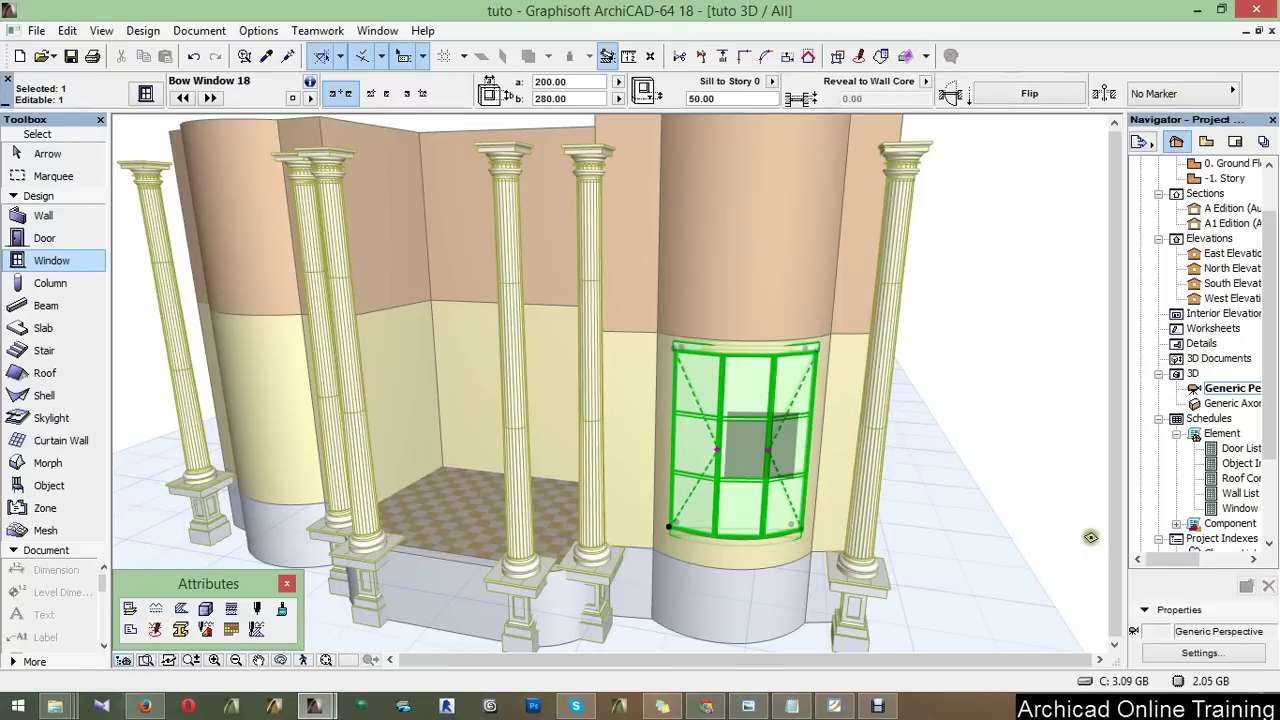
pyautogui.click(565, 97)
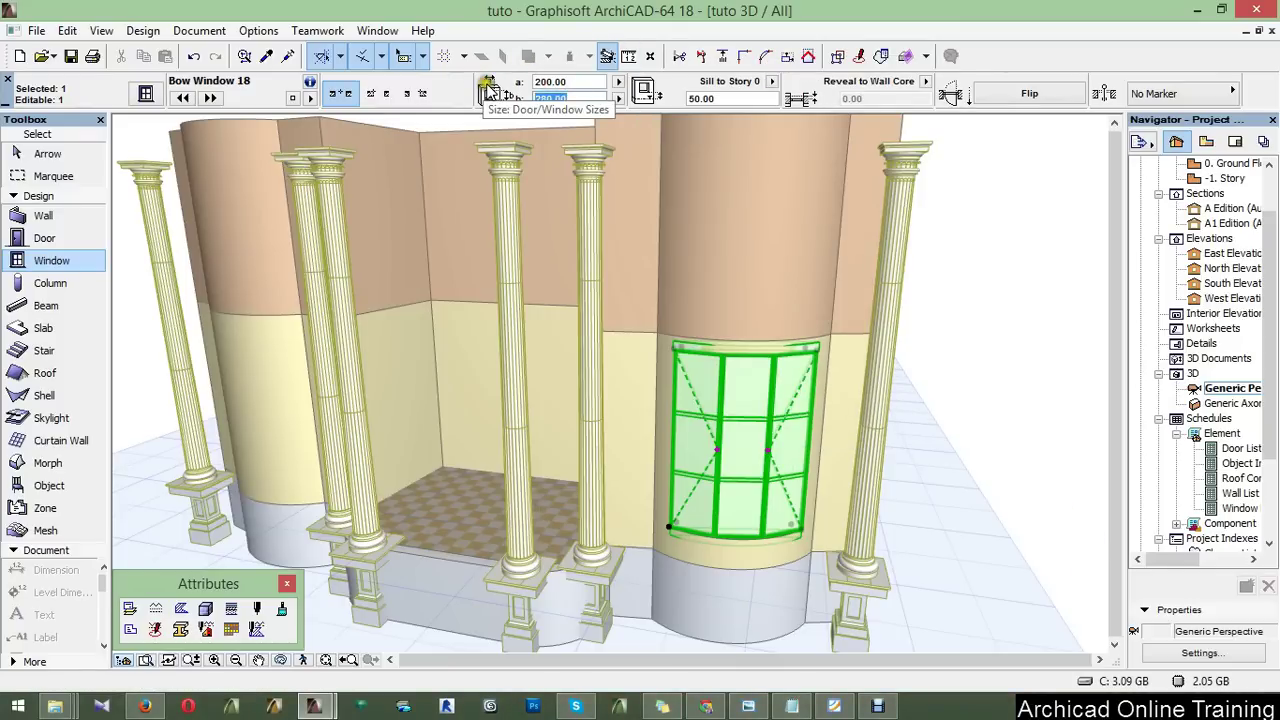
pyautogui.write('200')
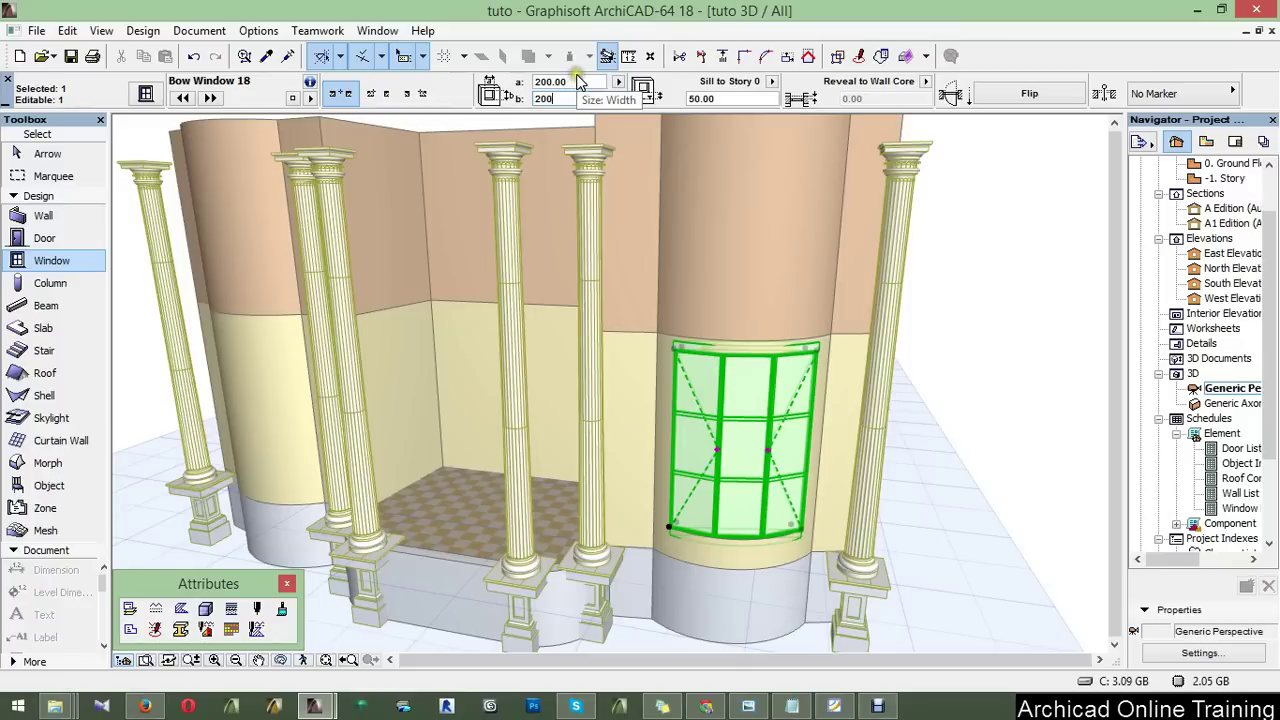
pyautogui.click(379, 83)
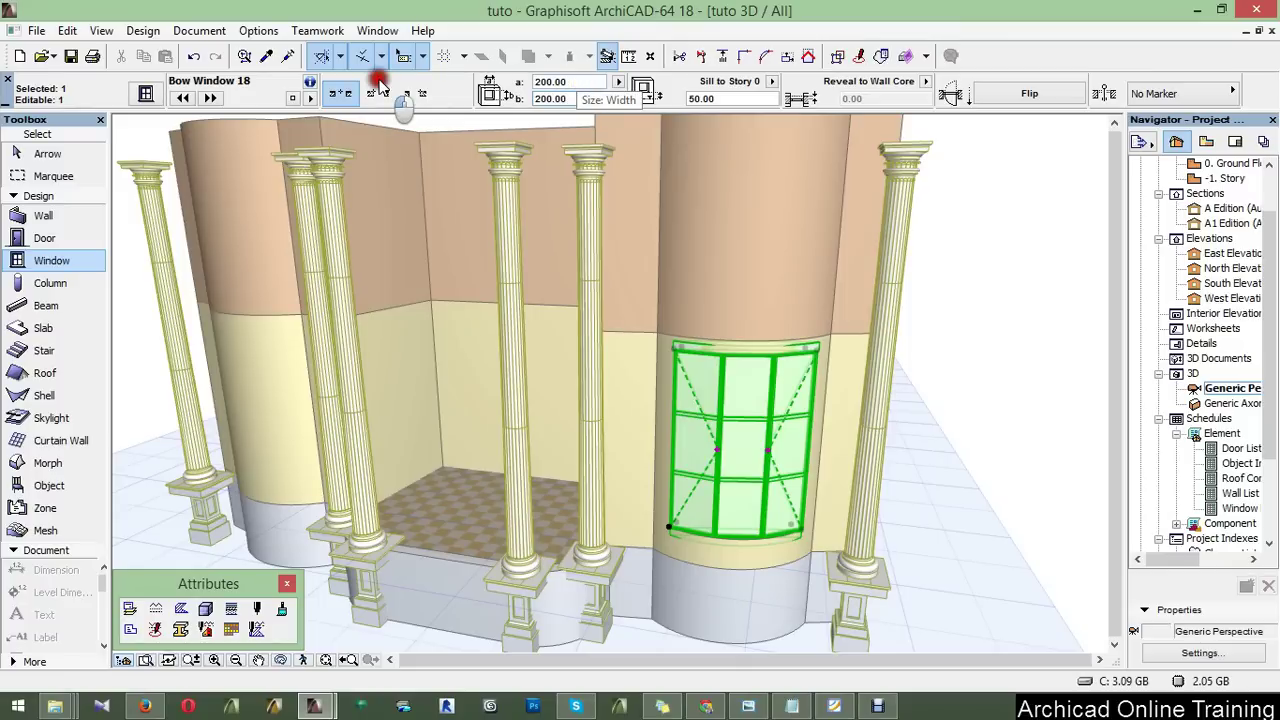
pyautogui.click(566, 82)
pyautogui.click(414, 95)
pyautogui.write('150')
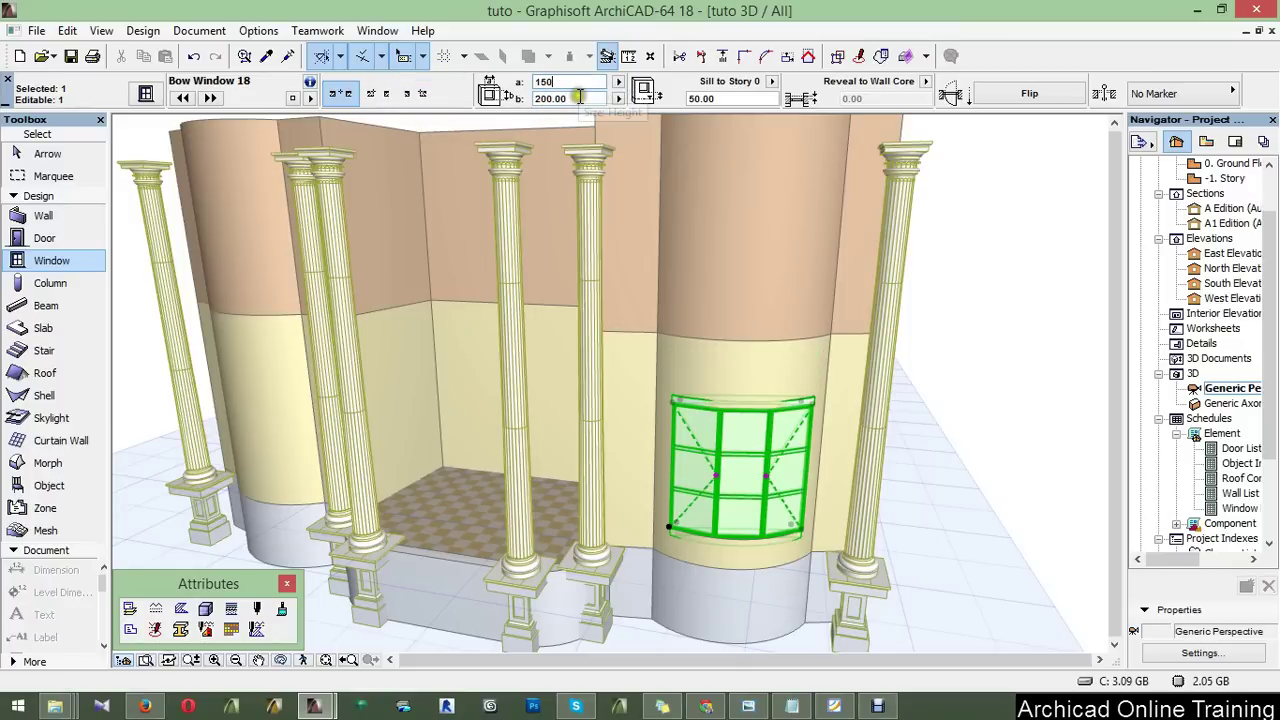
pyautogui.press('Tab')
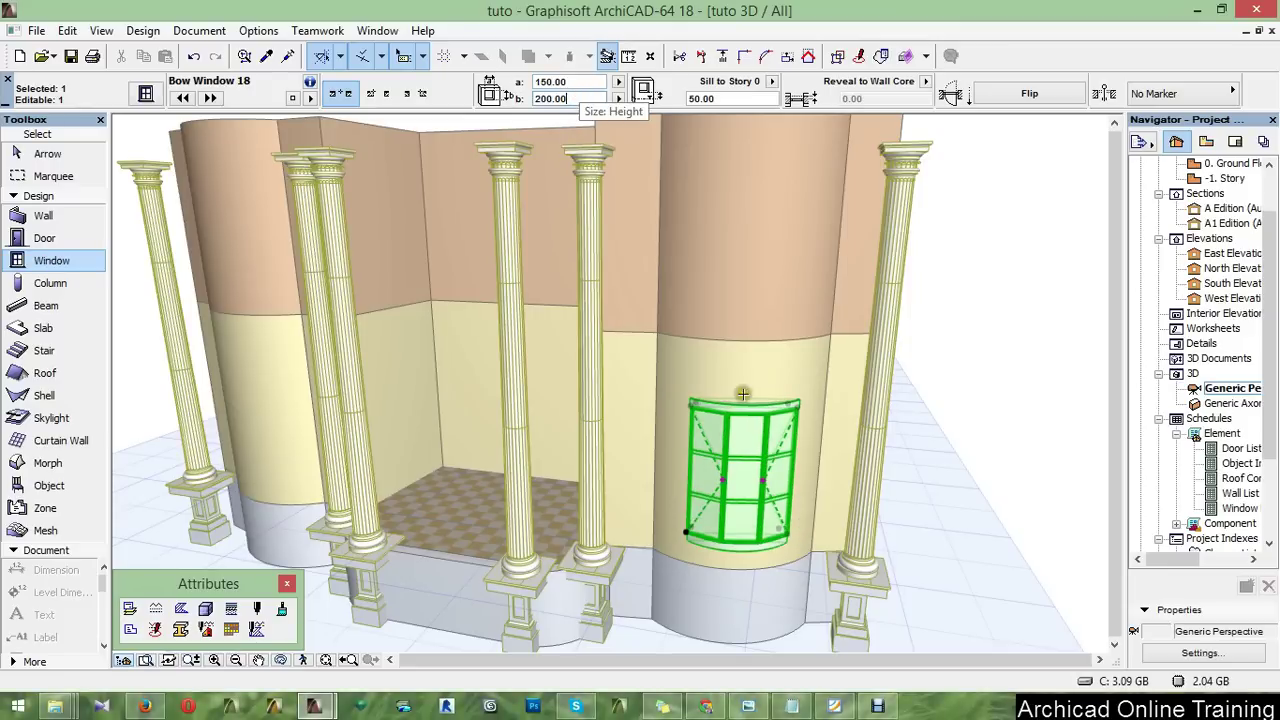
pyautogui.press('Escape')
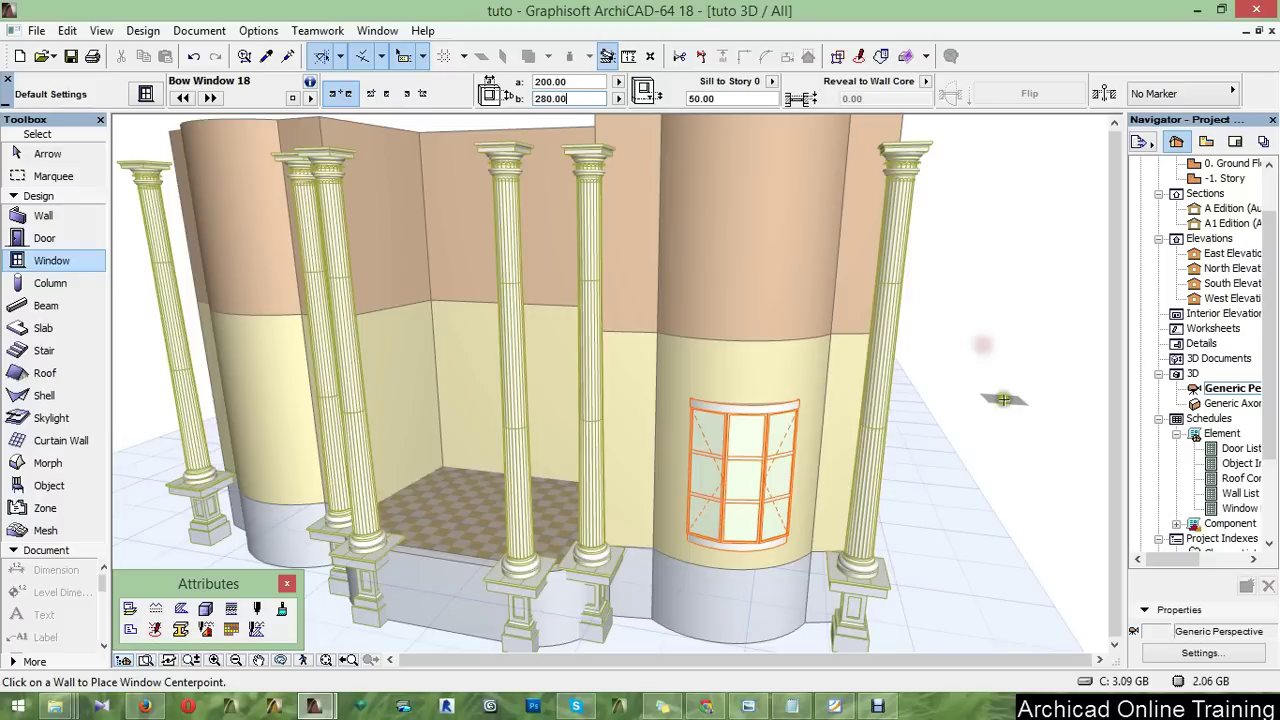
# Orbit the 3D view to look down on the building and its smaller bow window
pyautogui.click(797, 432)
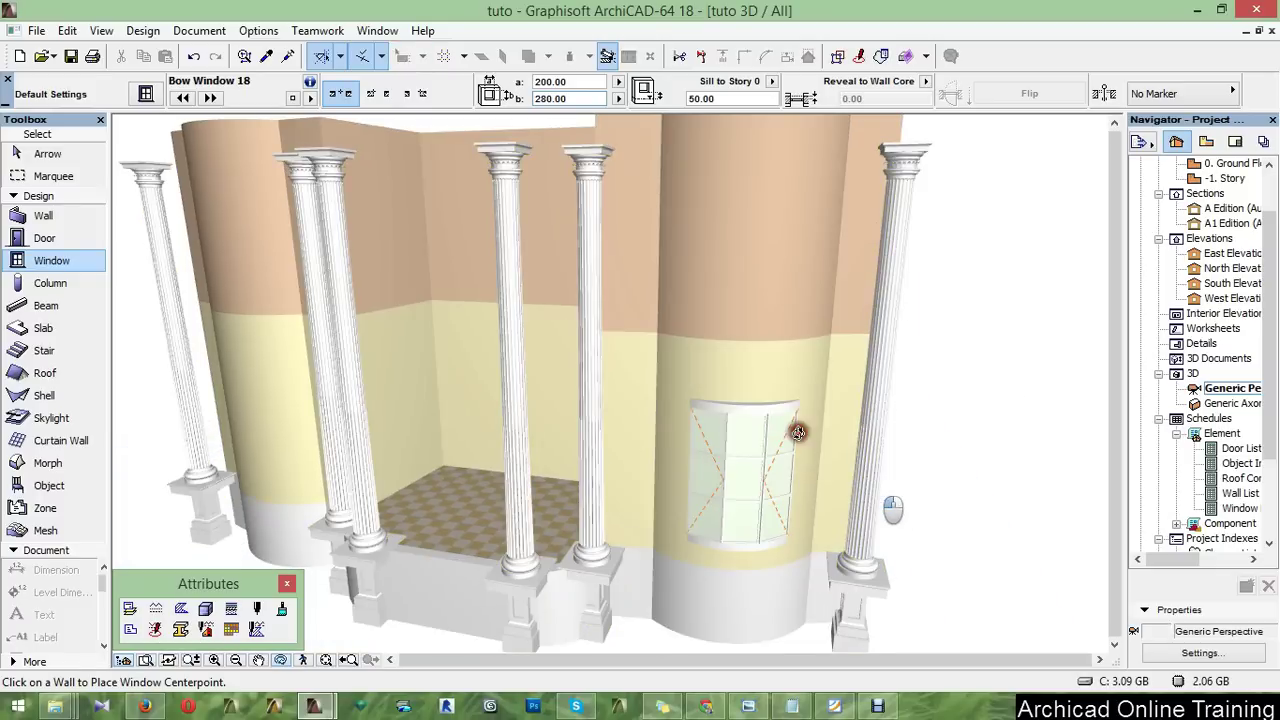
pyautogui.keyDown('shift'); pyautogui.moveTo(797, 432); pyautogui.dragTo(809, 436, button='middle'); pyautogui.keyUp('shift')
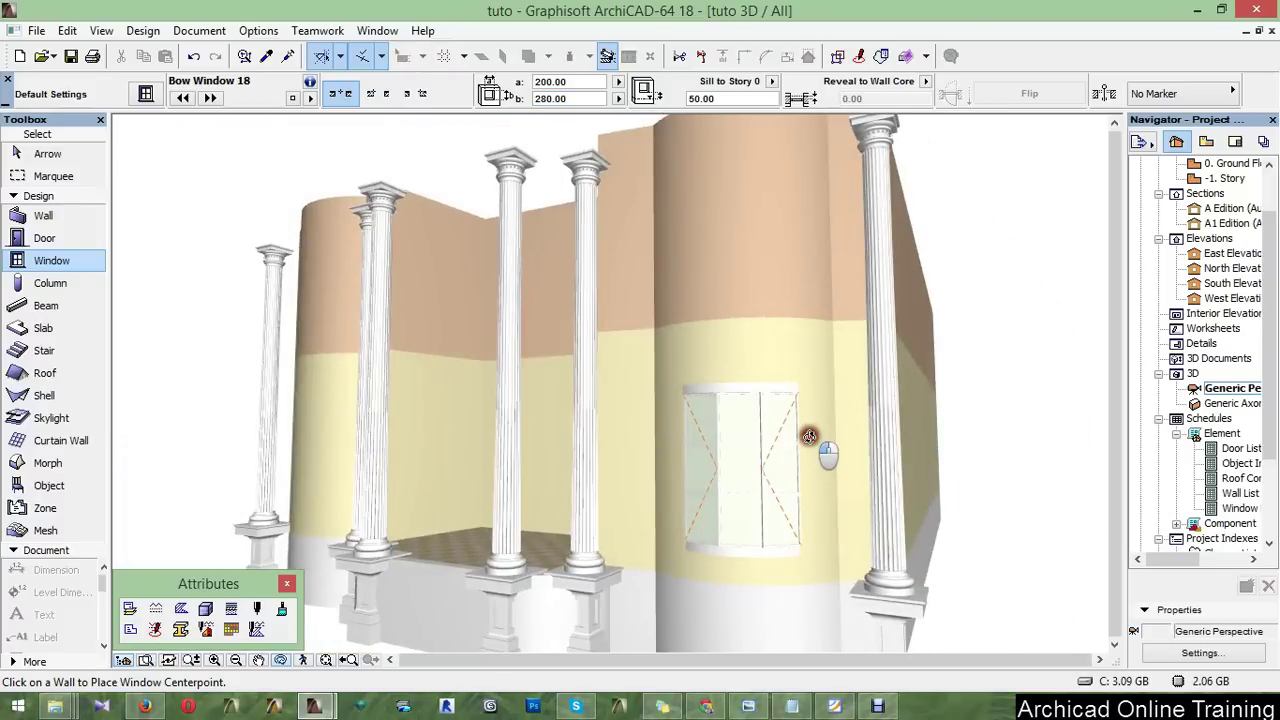
pyautogui.moveTo(809, 436)
pyautogui.keyDown('shift'); pyautogui.mouseDown(button='middle')
pyautogui.moveTo(760, 541)
pyautogui.moveTo(802, 527)
pyautogui.mouseUp(button='middle'); pyautogui.keyUp('shift')
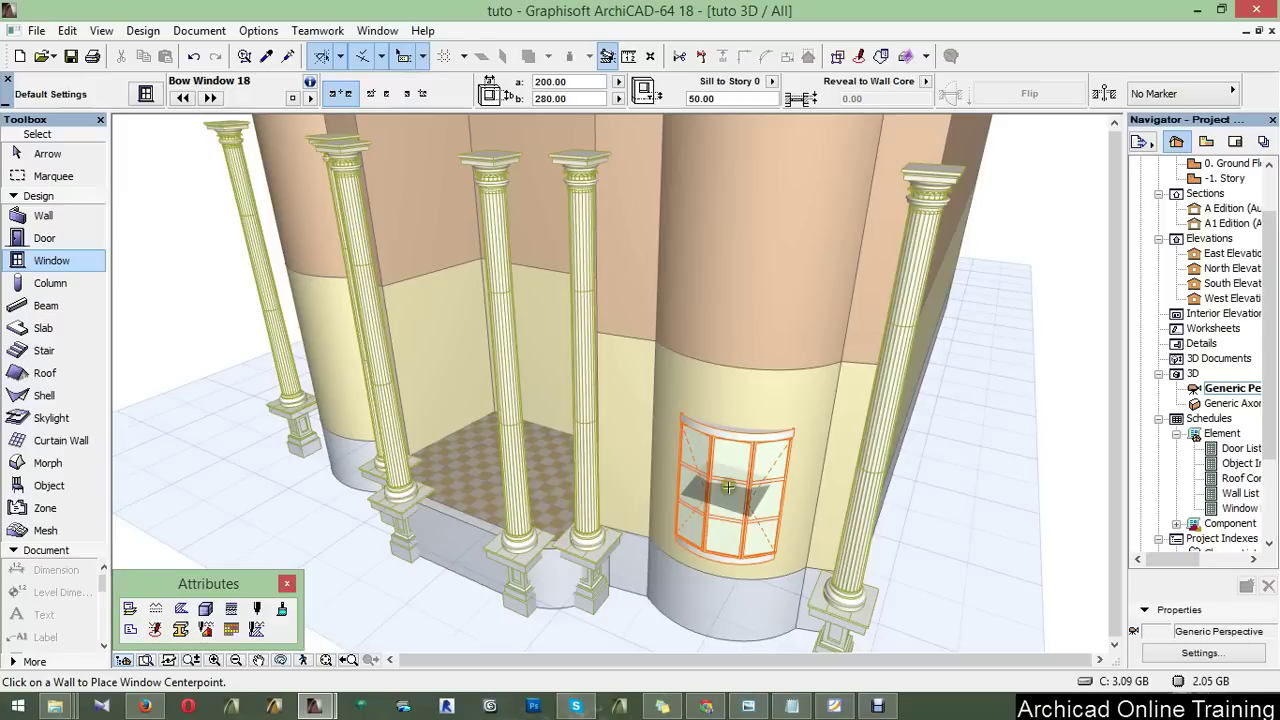
# Select the bow window and widen it to 160
pyautogui.keyDown('shift'); pyautogui.click(728, 487); pyautogui.keyUp('shift')
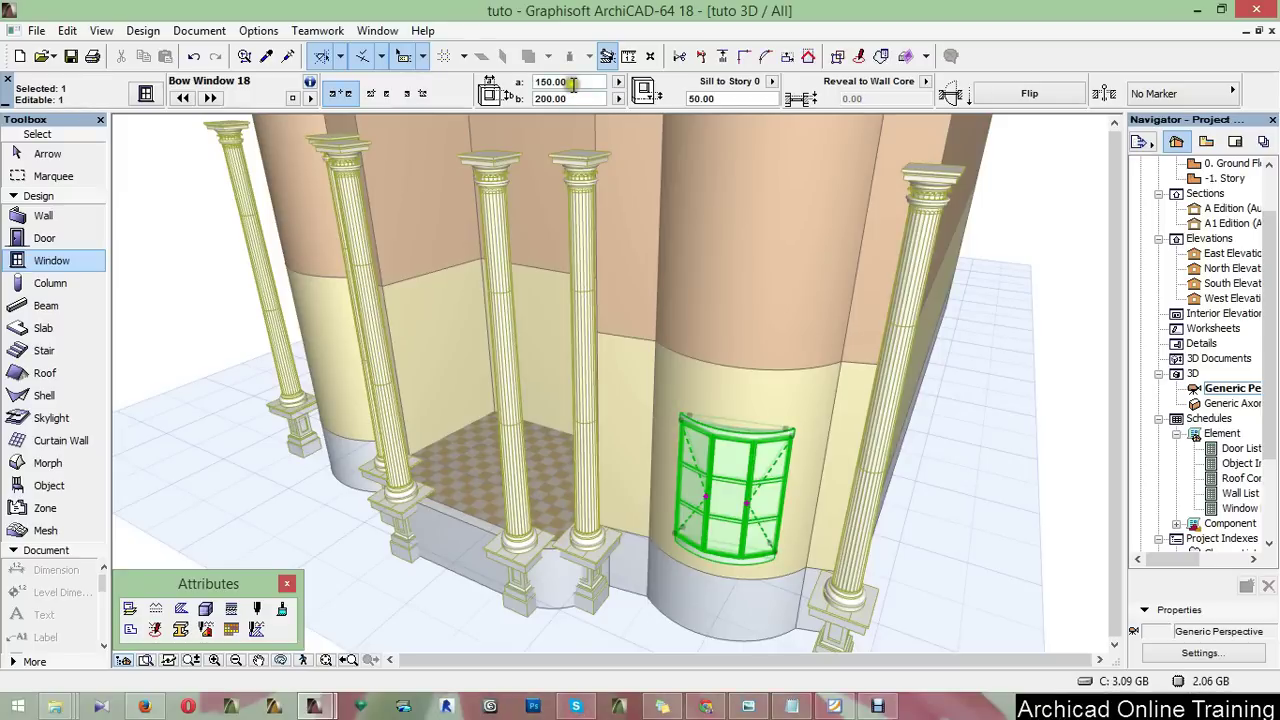
pyautogui.click(541, 83)
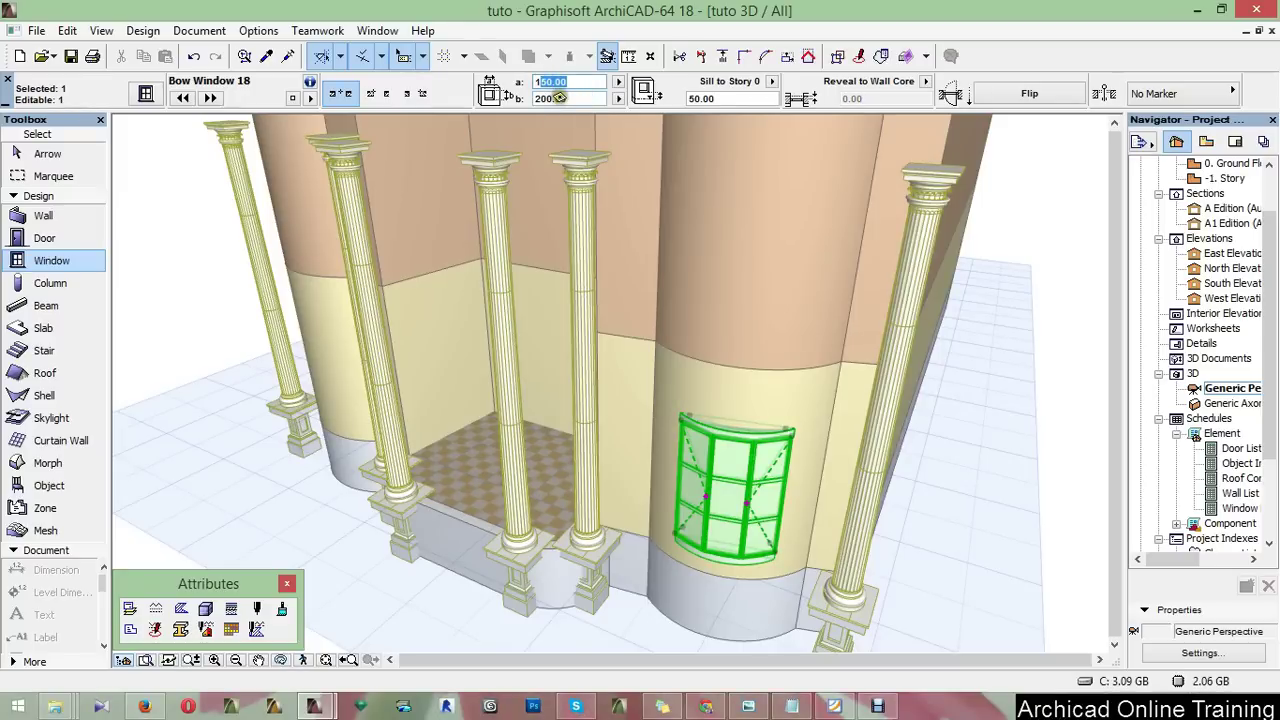
pyautogui.write('160')
pyautogui.press('Return')
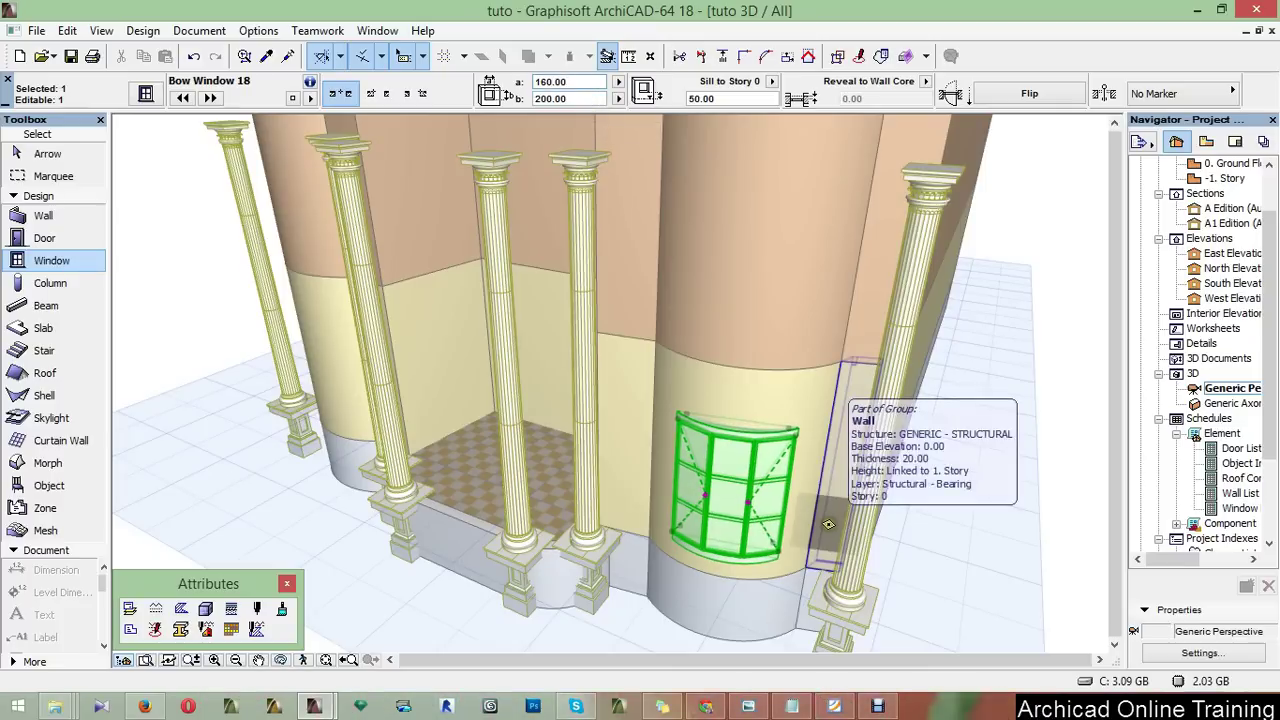
pyautogui.moveTo(820, 430)
pyautogui.keyDown('shift'); pyautogui.mouseDown(button='middle')
pyautogui.moveTo(760, 419)
pyautogui.moveTo(741, 533)
pyautogui.moveTo(752, 296)
pyautogui.mouseUp(button='middle'); pyautogui.keyUp('shift')
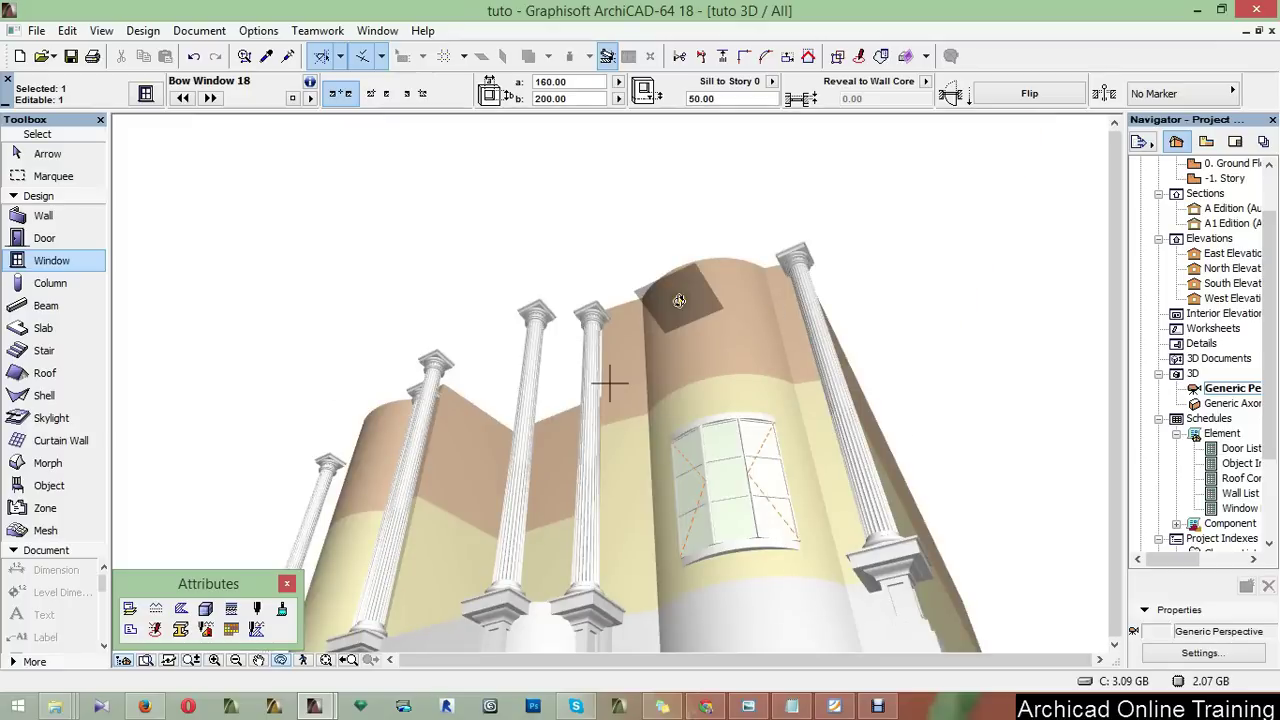
# Widen the bow window further to 170, then to 175, and deselect it
pyautogui.doubleClick(548, 82)
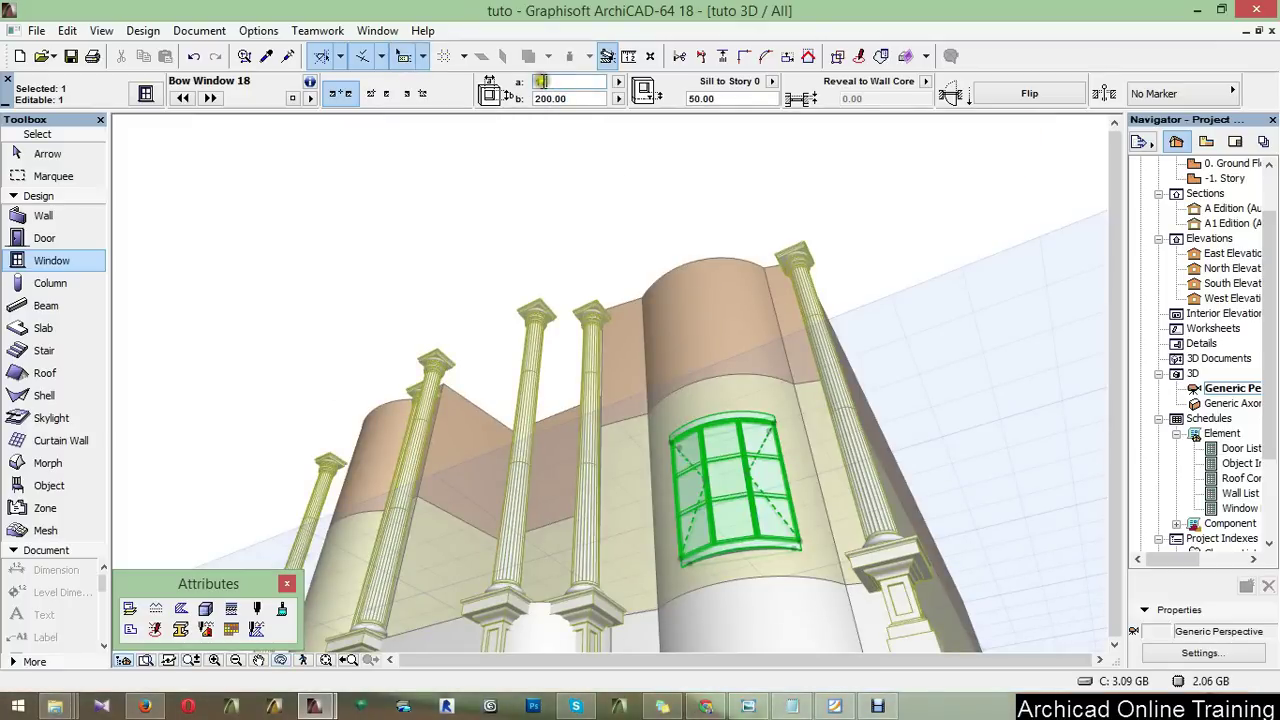
pyautogui.write('170')
pyautogui.click(580, 103)
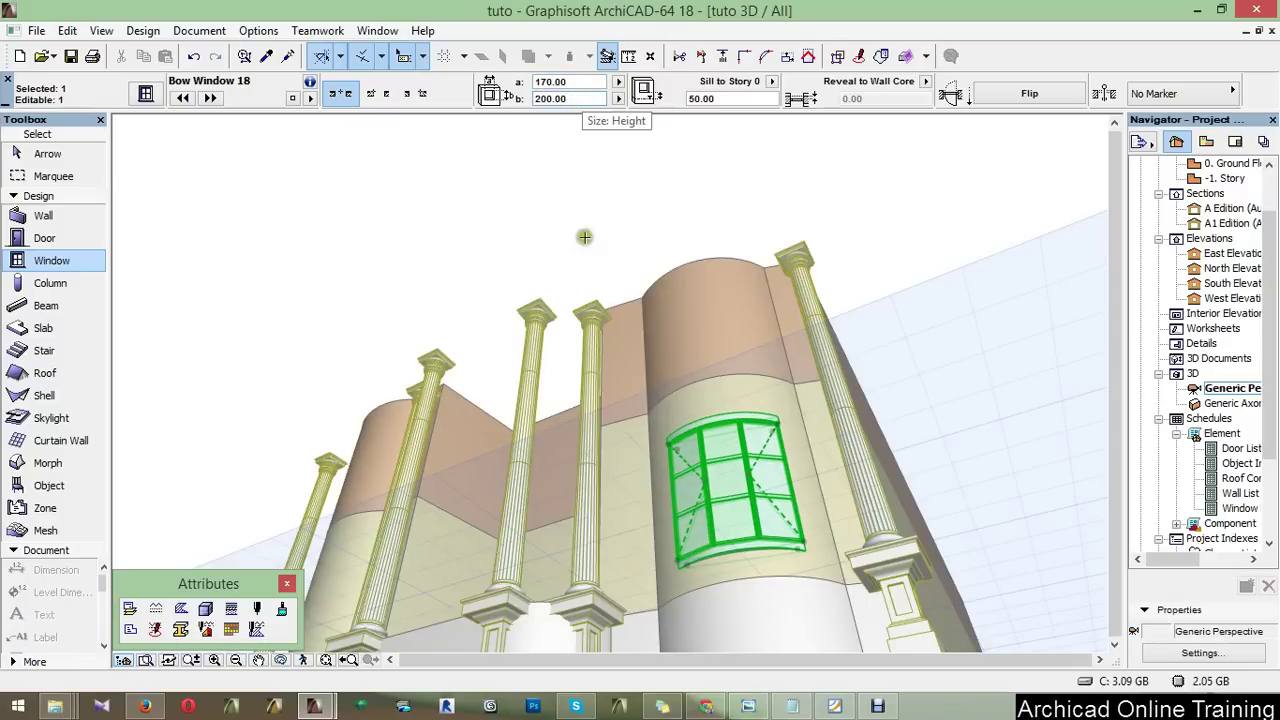
pyautogui.click(582, 80)
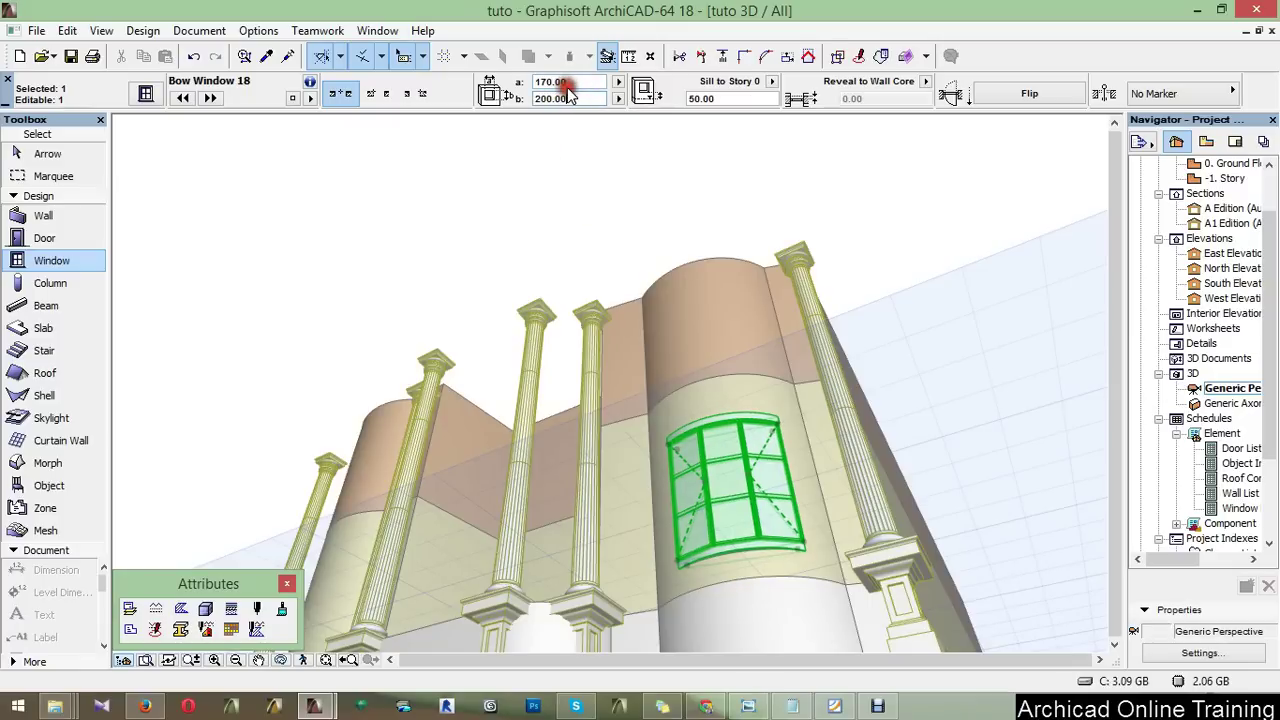
pyautogui.moveTo(582, 80); pyautogui.dragTo(551, 85)
pyautogui.write('5')
pyautogui.press('Tab')
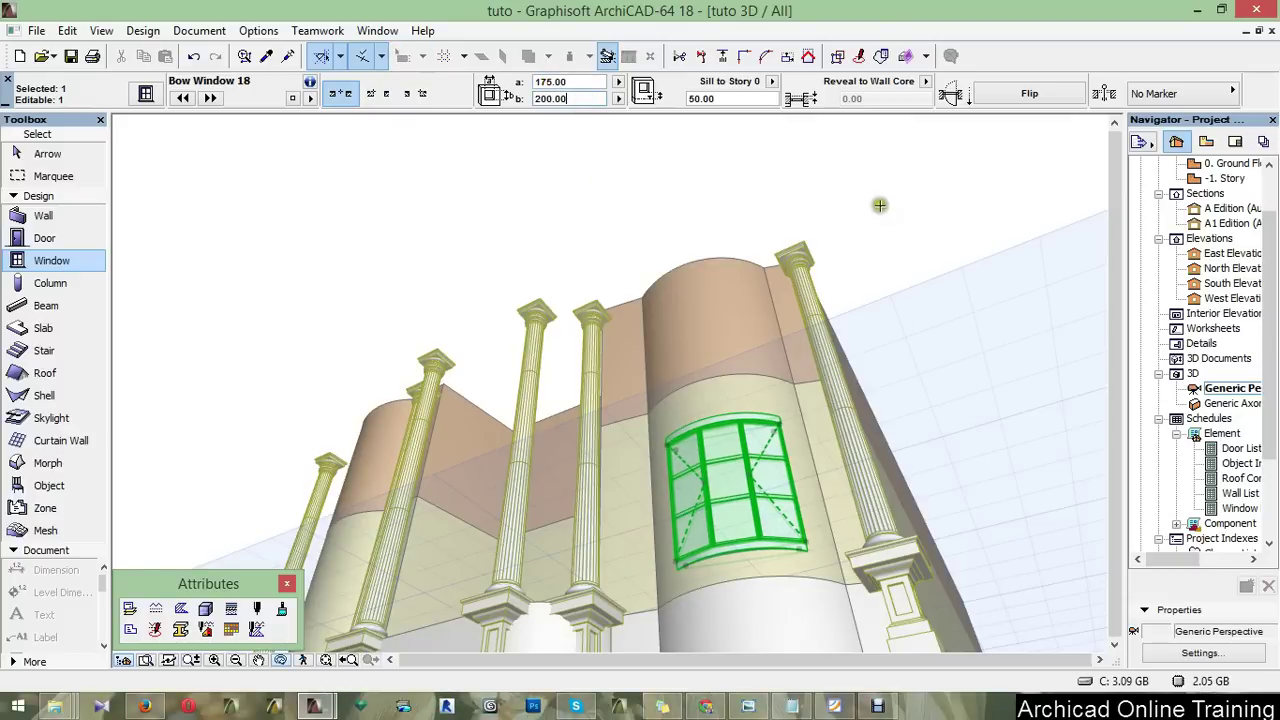
pyautogui.hotkey('ctrl', 'd')
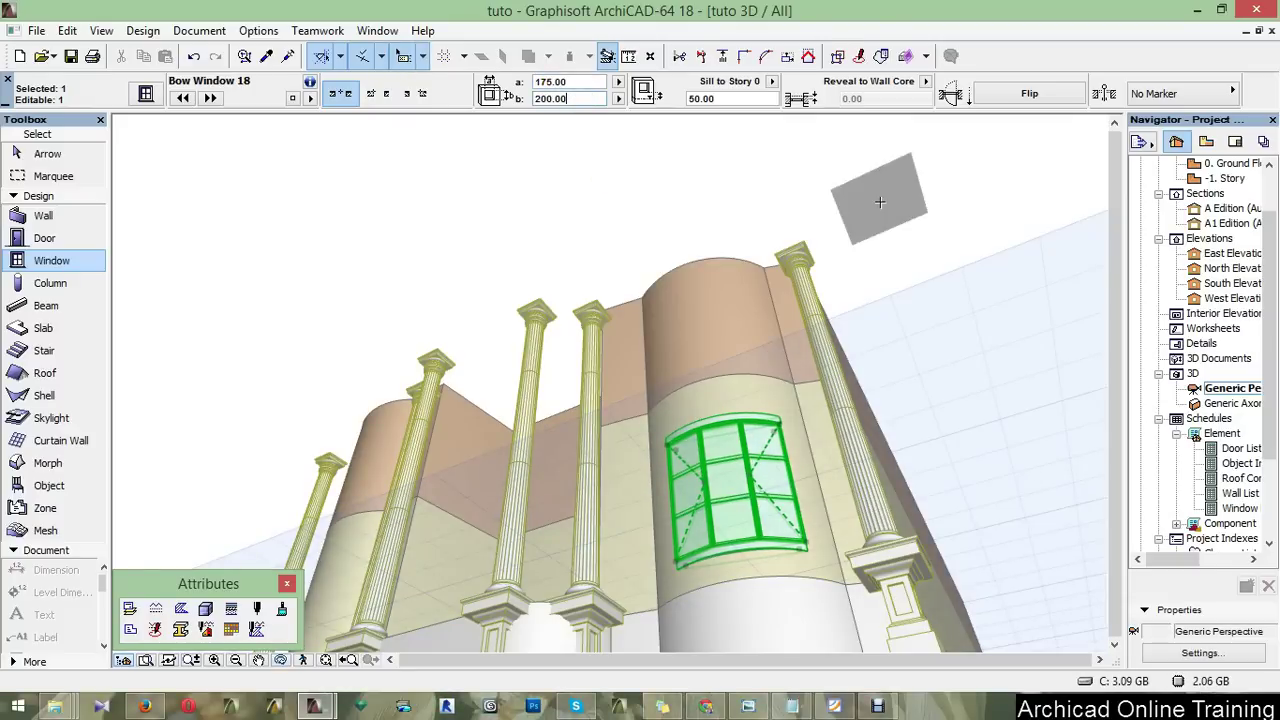
pyautogui.moveTo(880, 202)
pyautogui.keyDown('shift'); pyautogui.mouseDown(button='middle')
pyautogui.moveTo(900, 220)
pyautogui.moveTo(894, 420)
pyautogui.mouseUp(button='middle'); pyautogui.keyUp('shift')
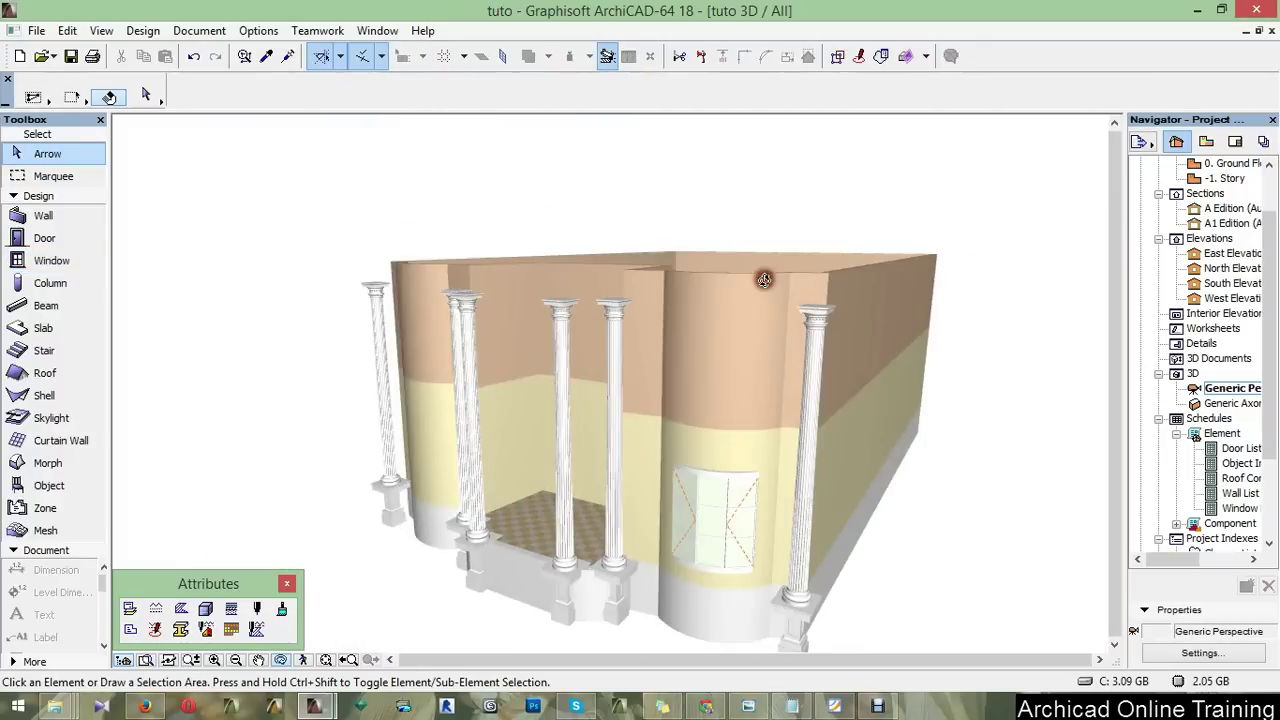
# Zoom in and orbit close around the 175-wide bow window's gridded panes
pyautogui.scroll(5, 755, 520)
pyautogui.scroll(2, 760, 520)
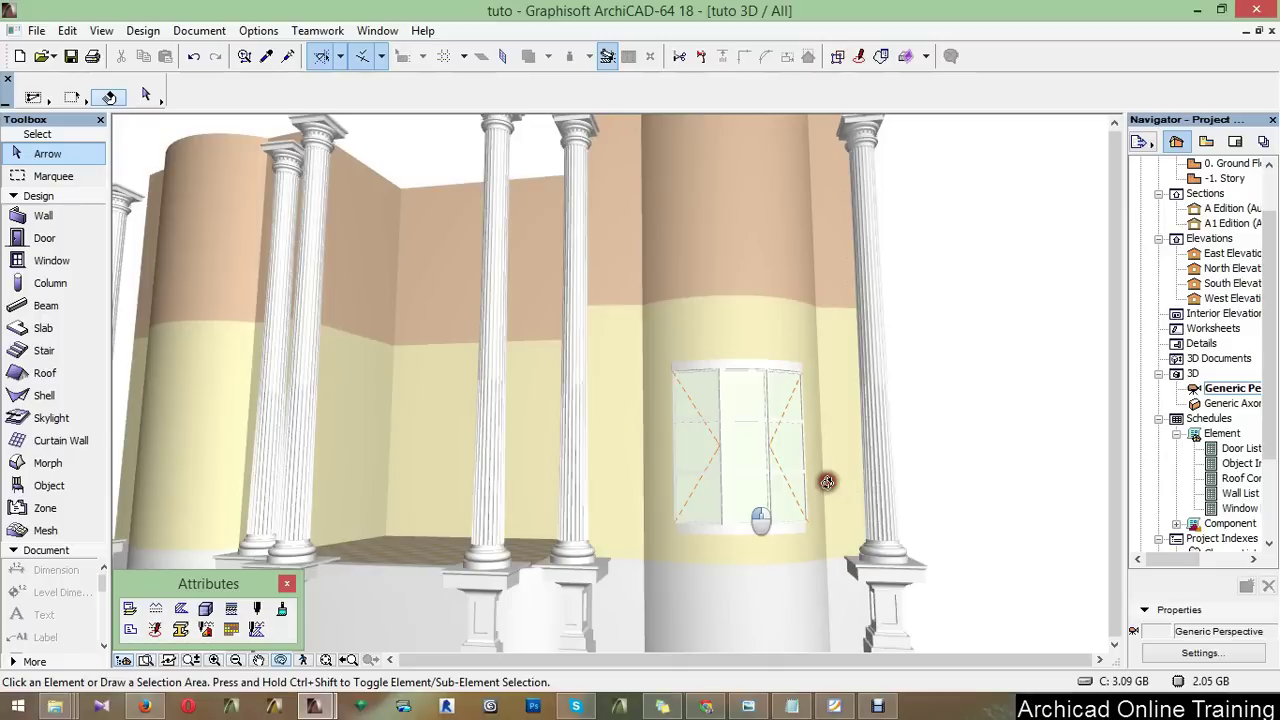
pyautogui.moveTo(827, 482)
pyautogui.keyDown('shift'); pyautogui.mouseDown(button='middle')
pyautogui.moveTo(836, 543)
pyautogui.moveTo(794, 497)
pyautogui.mouseUp(button='middle'); pyautogui.keyUp('shift')
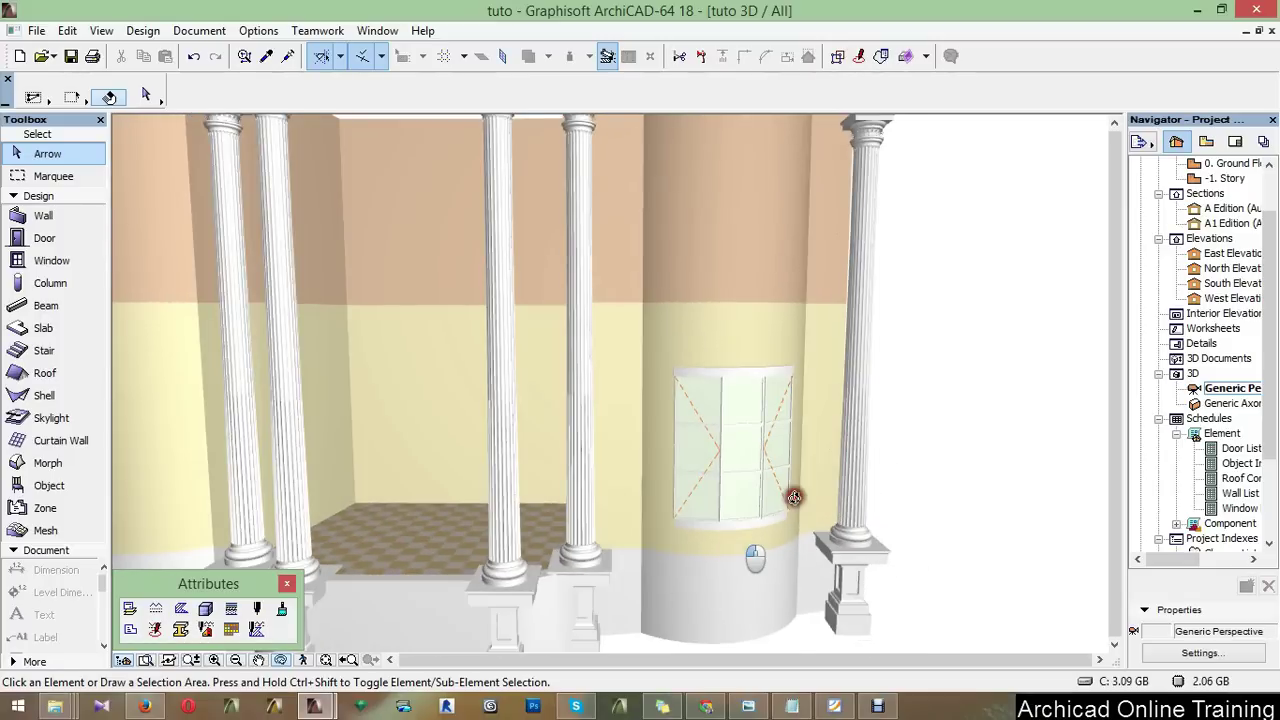
pyautogui.moveTo(794, 497)
pyautogui.keyDown('shift'); pyautogui.mouseDown(button='middle')
pyautogui.moveTo(677, 438)
pyautogui.moveTo(679, 458)
pyautogui.mouseUp(button='middle'); pyautogui.keyUp('shift')
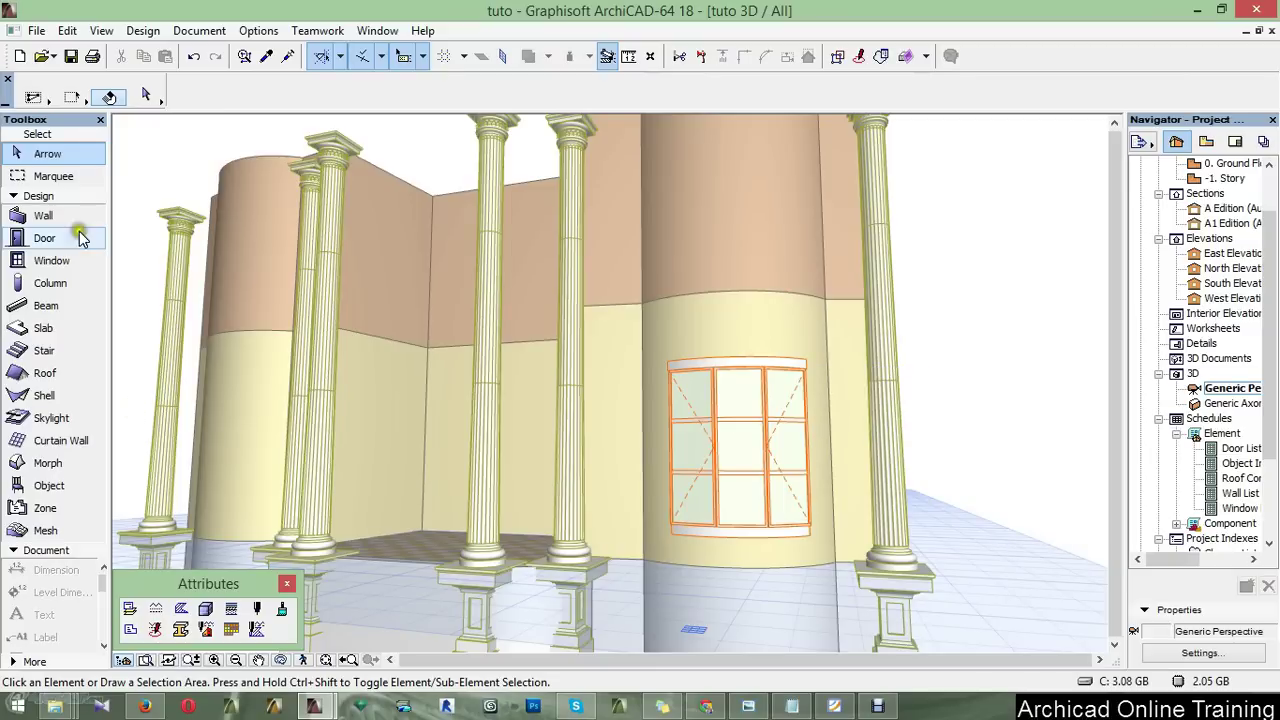
# On the Ground Floor plan, set the Window tool to 175 wide and 200 high
pyautogui.click(55, 268)
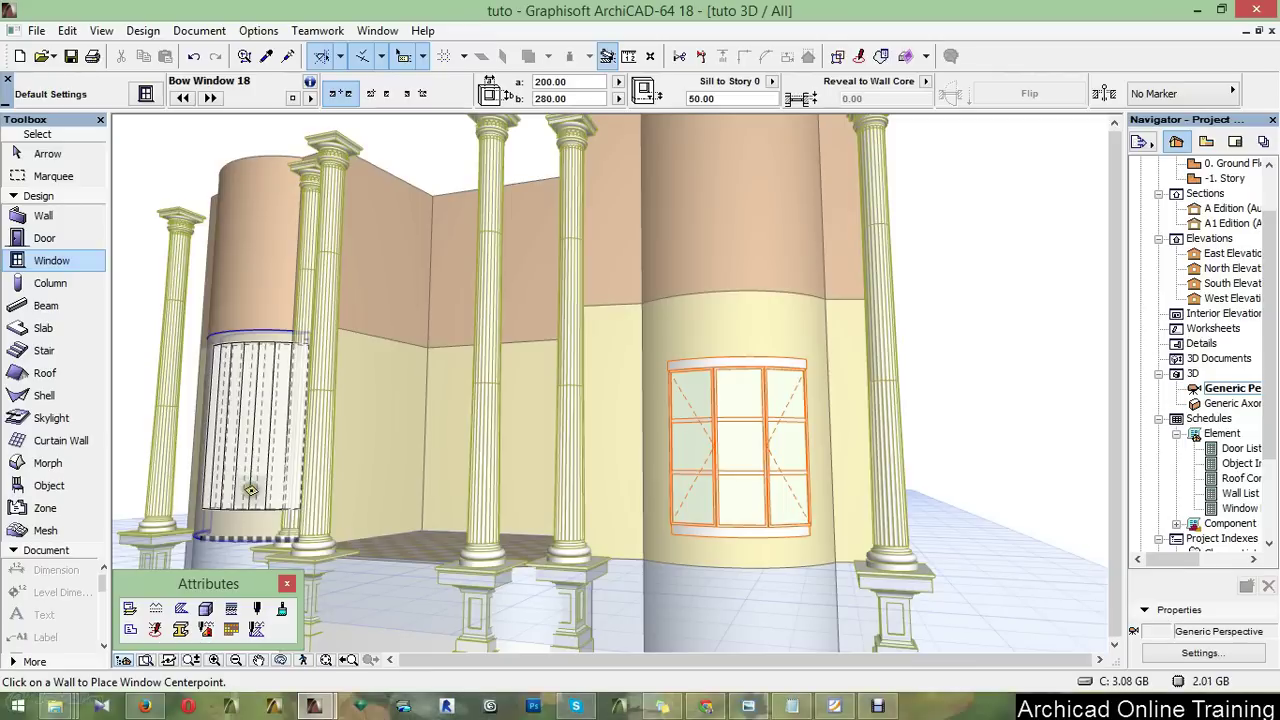
pyautogui.press('F2')
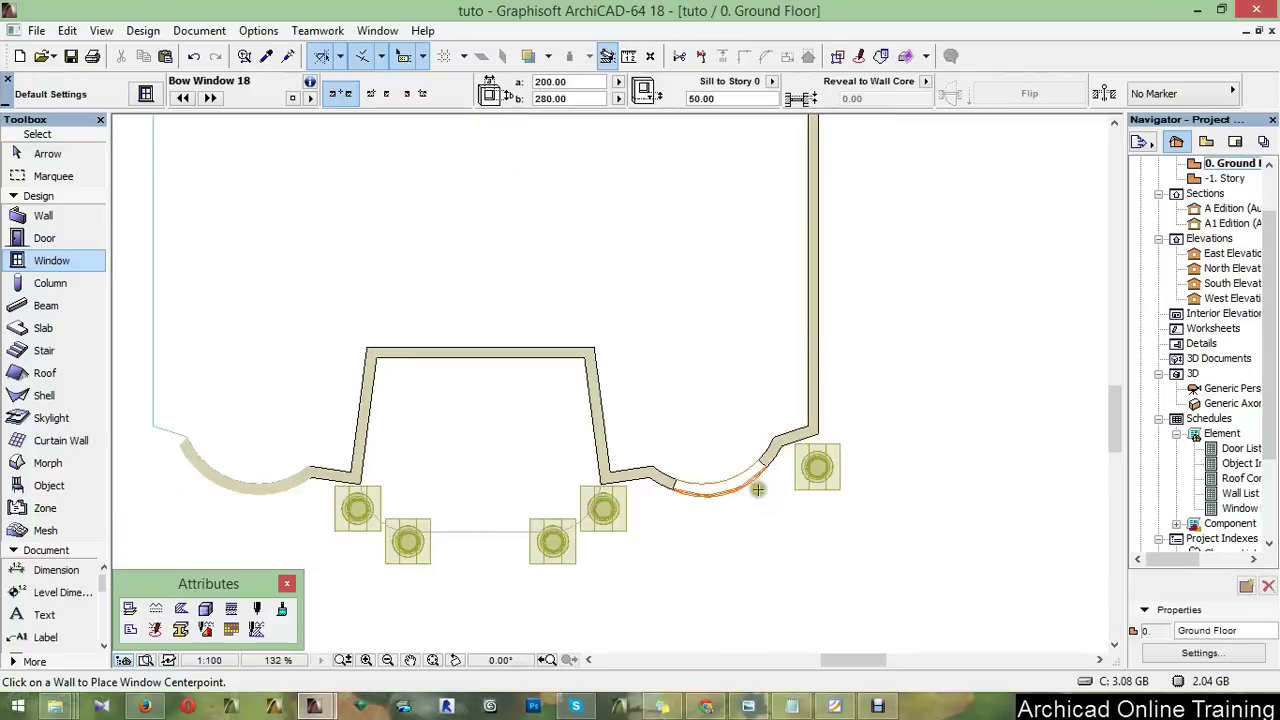
pyautogui.click(758, 489)
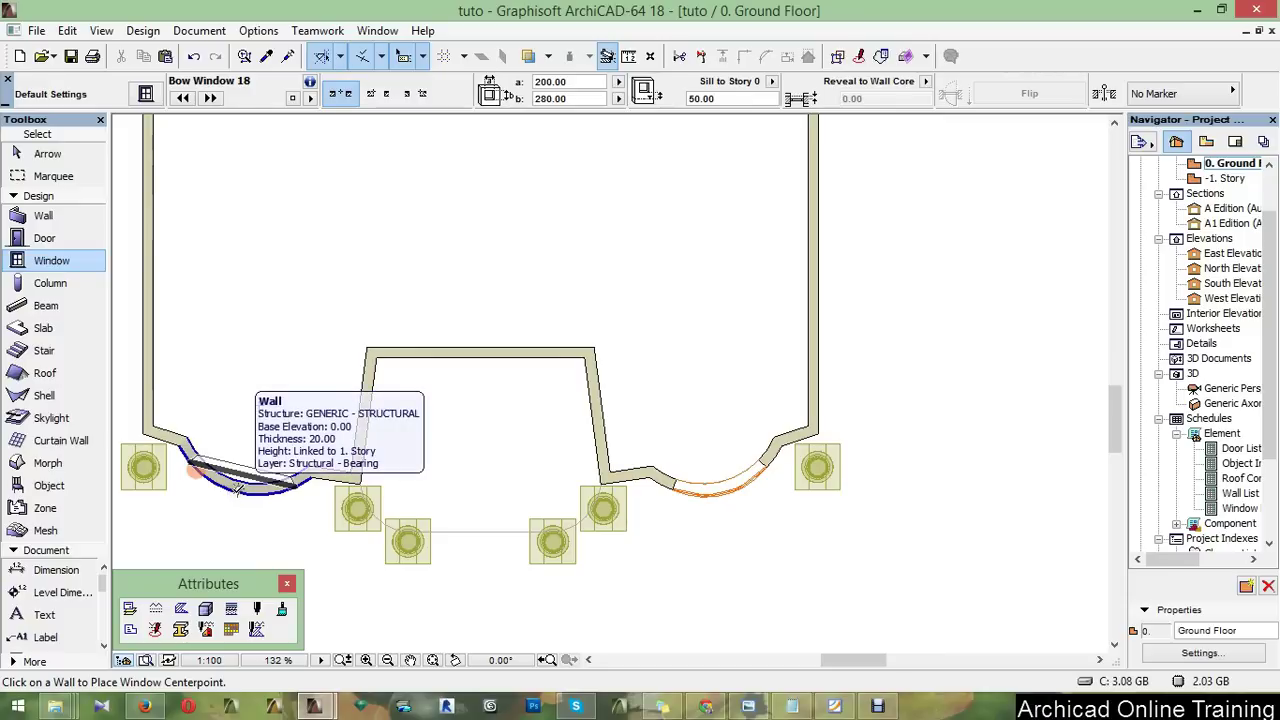
pyautogui.click(550, 82)
pyautogui.click(422, 96)
pyautogui.write('1')
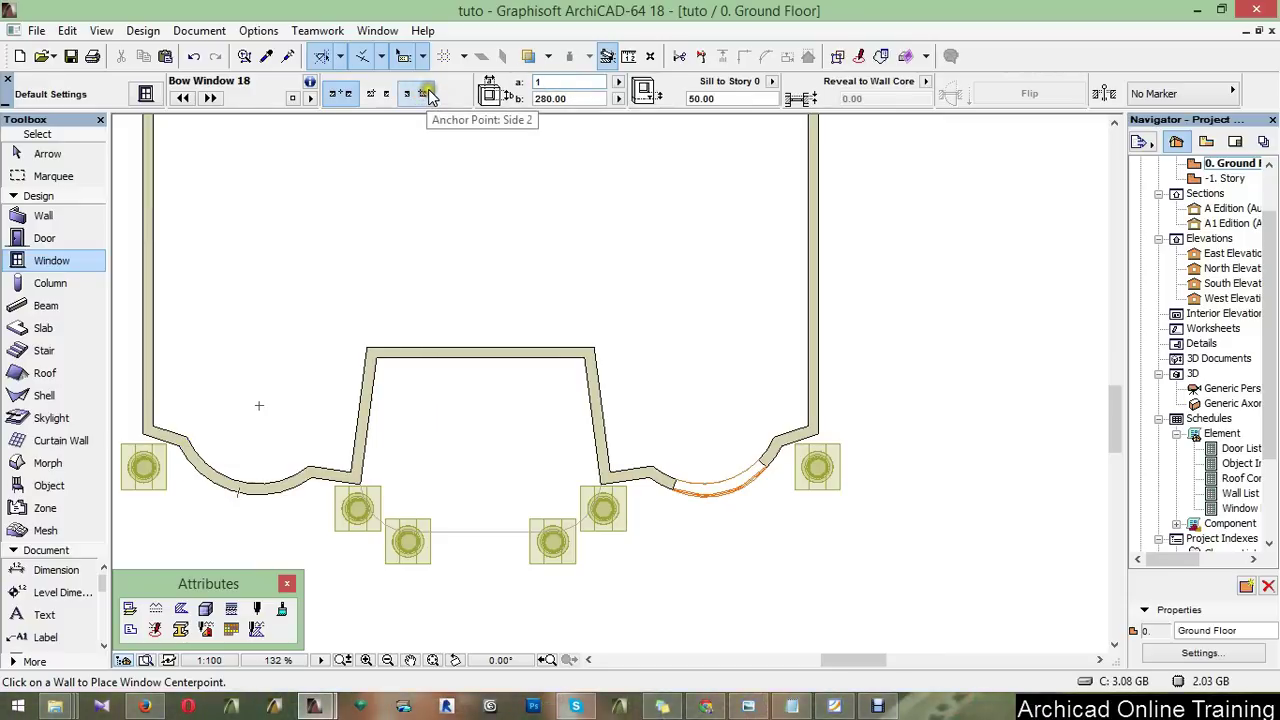
pyautogui.write('75')
pyautogui.click(585, 99)
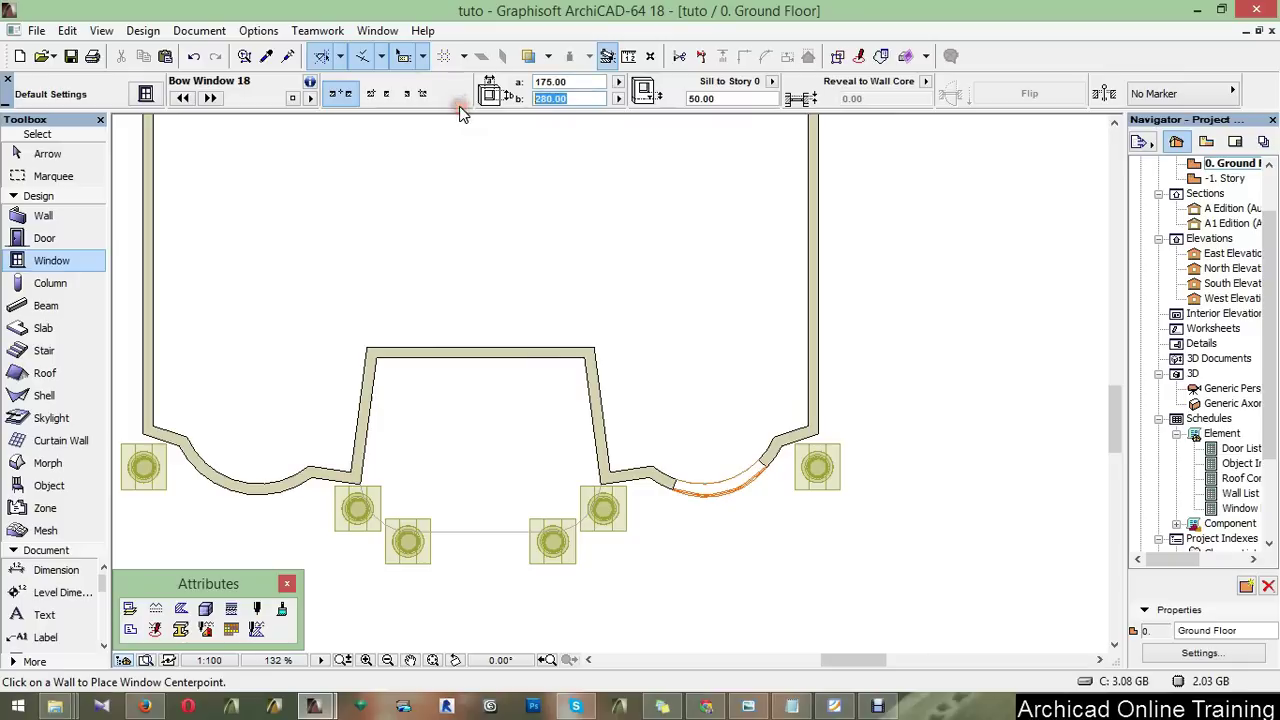
pyautogui.write('200')
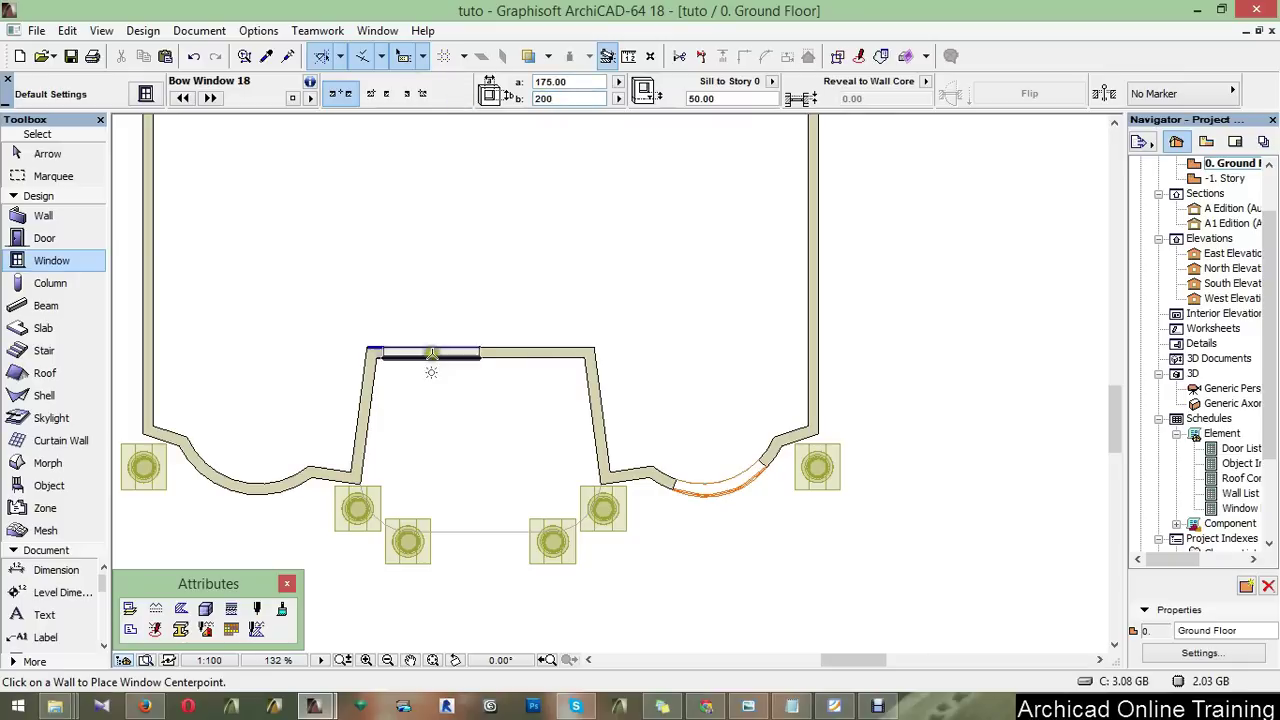
# Place the bow window in the left curved wall with its opening side, then view in 3D
pyautogui.click(228, 490)
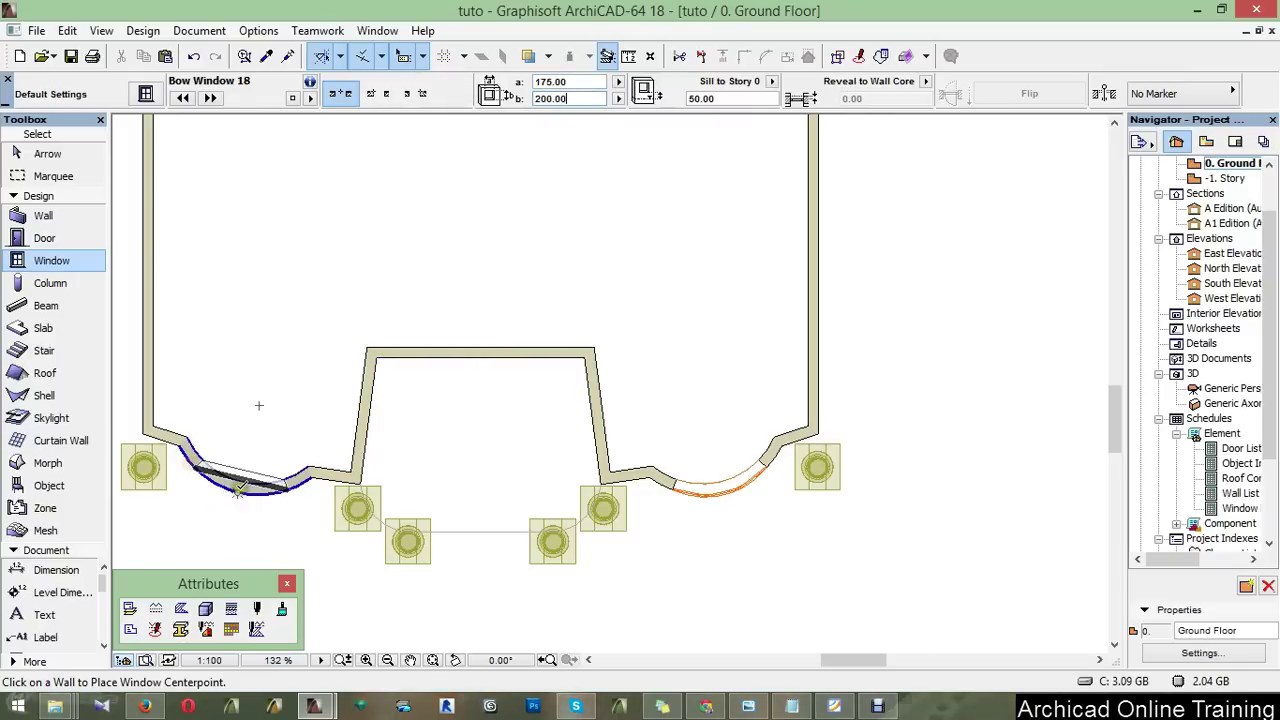
pyautogui.click(238, 489)
pyautogui.click(208, 556)
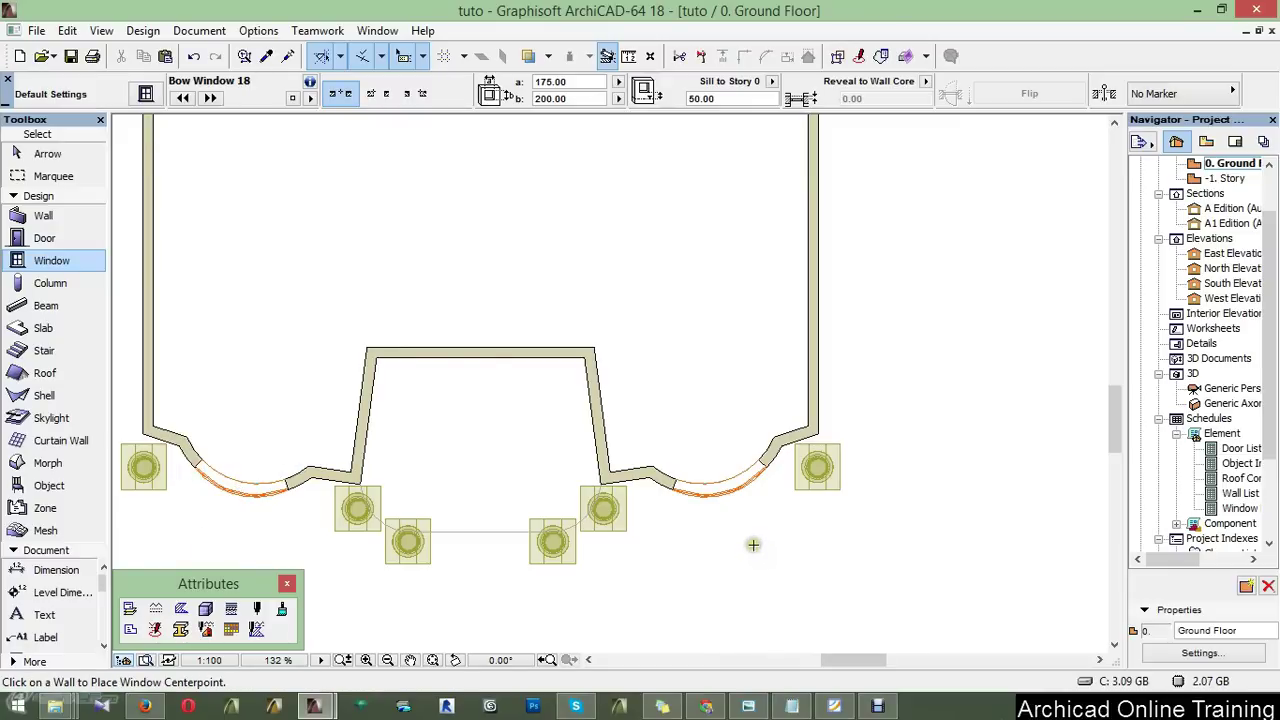
pyautogui.press('F3')
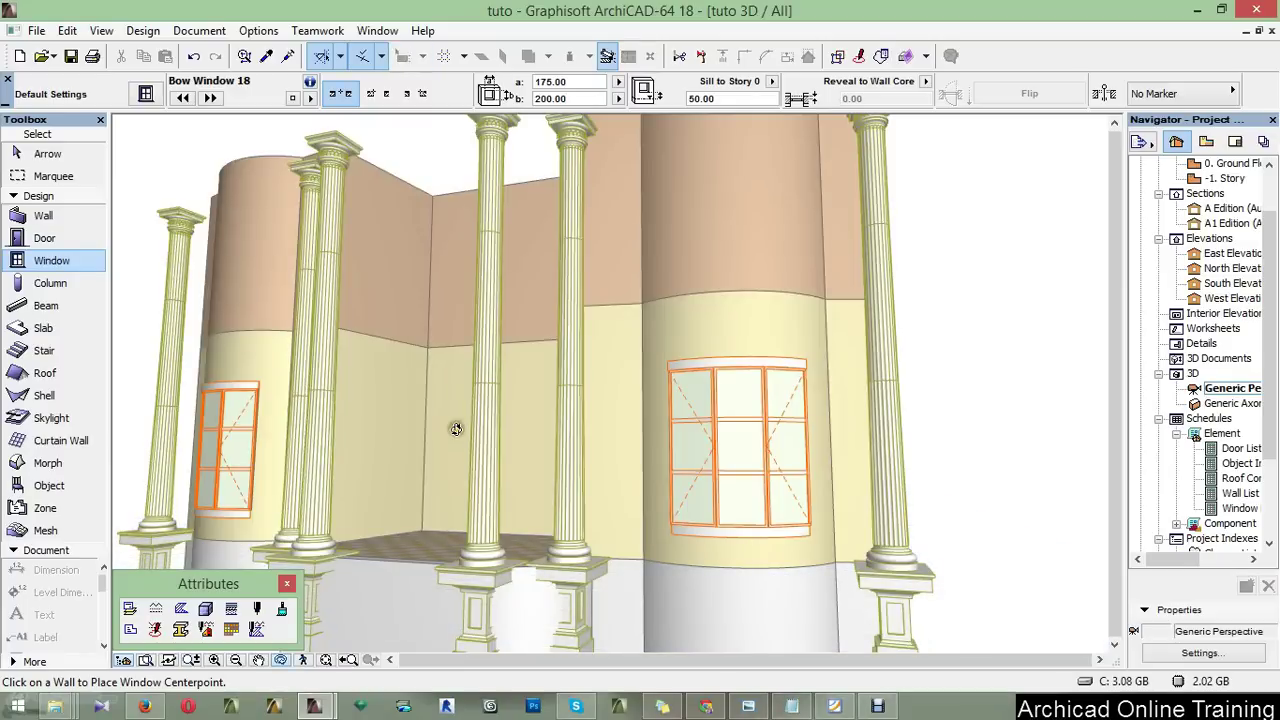
pyautogui.scroll(-3, 455, 428)
# Go to the 1. Story plan and place a bow window in the right curved wall
pyautogui.press('F2')
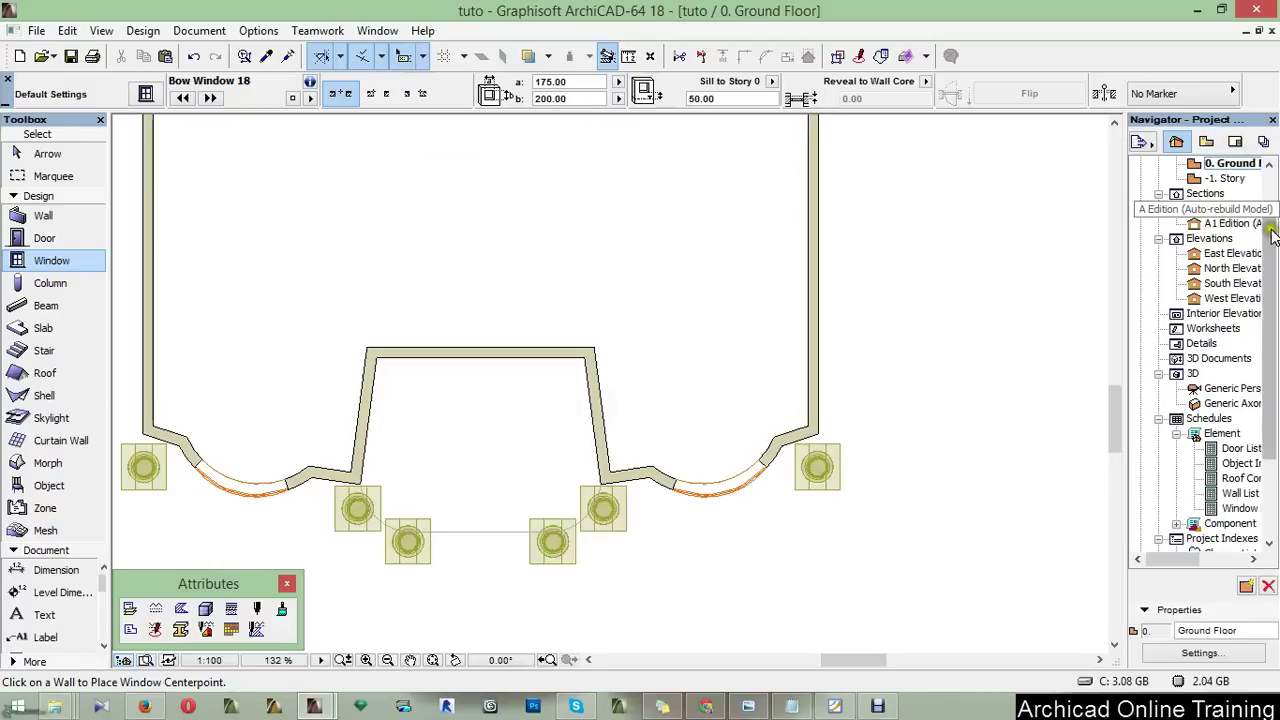
pyautogui.scroll(2, 1270, 210)
pyautogui.click(1222, 210)
pyautogui.click(700, 574)
pyautogui.scroll(2, 728, 534)
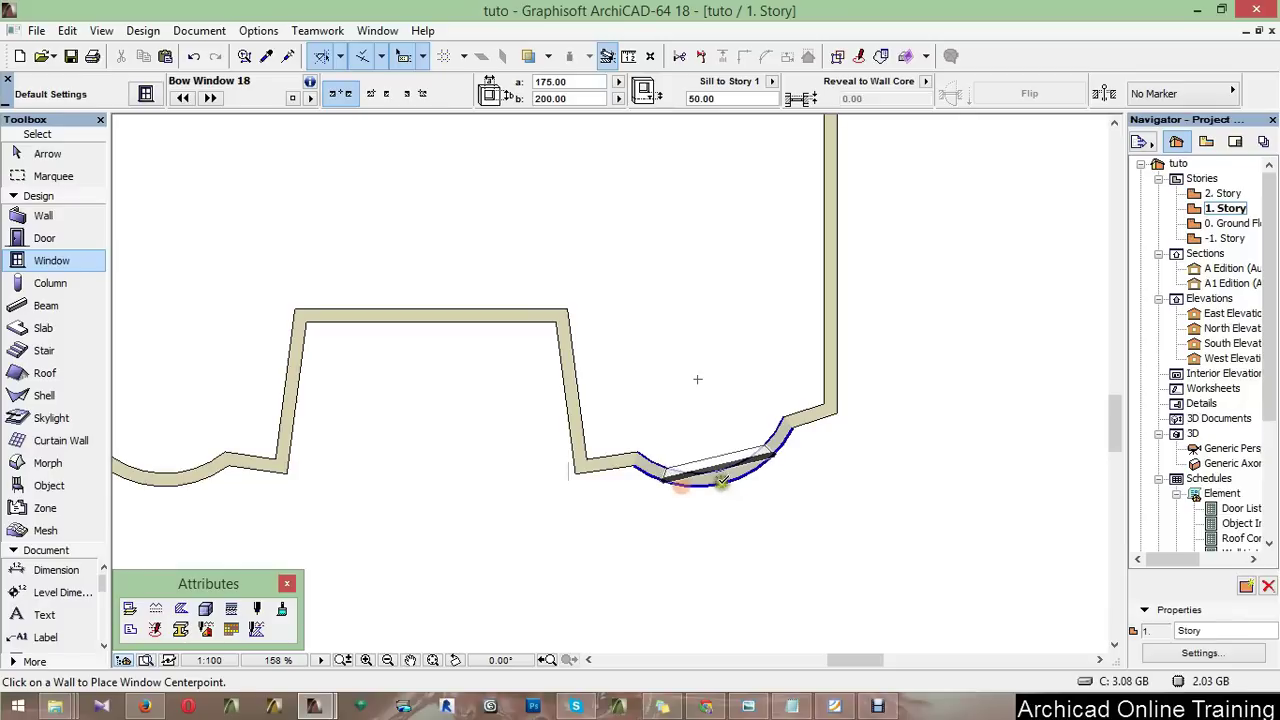
pyautogui.click(719, 481)
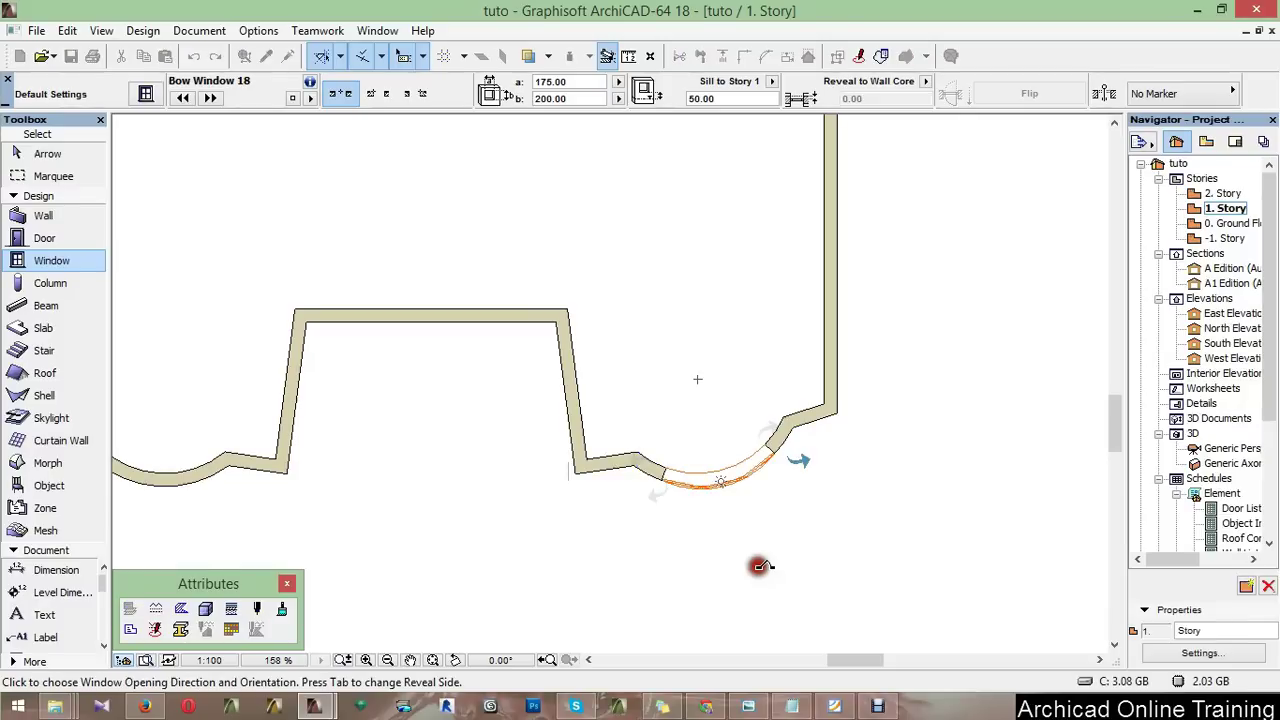
pyautogui.click(760, 566)
# Place a matching bow window in the left curved wall and view the result in 3D
pyautogui.scroll(-2, 530, 530)
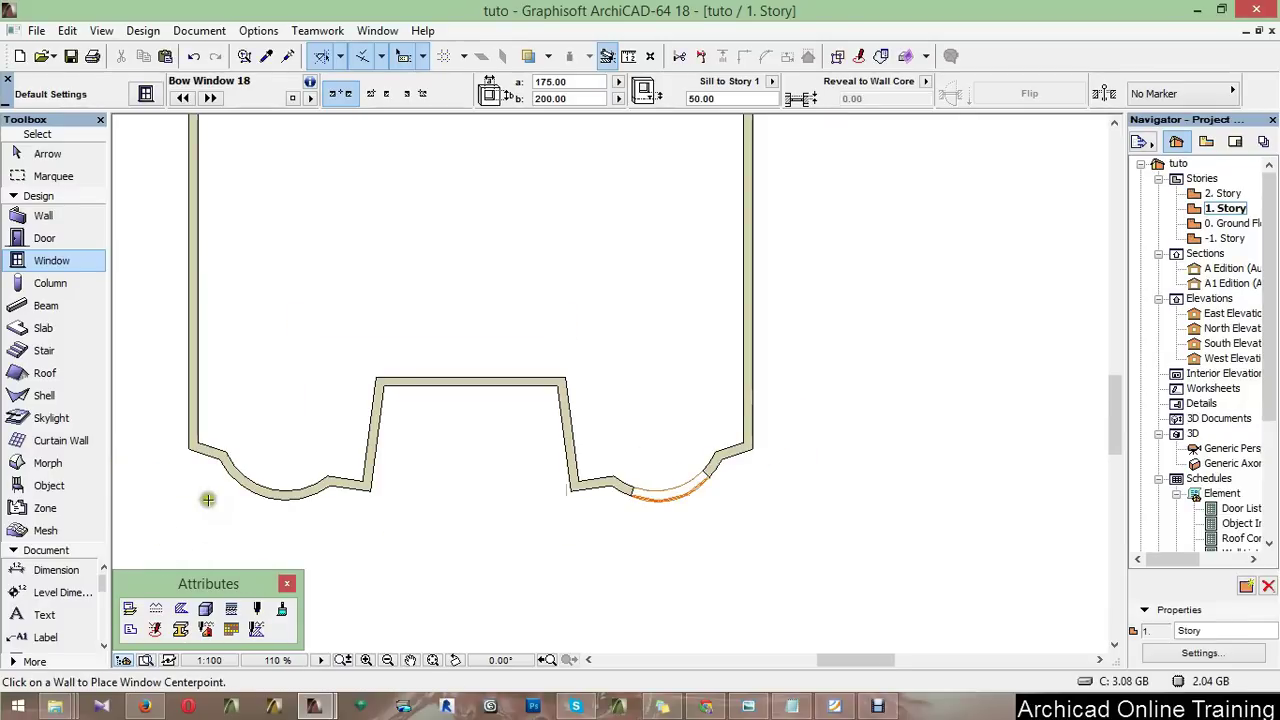
pyautogui.scroll(3, 207, 499)
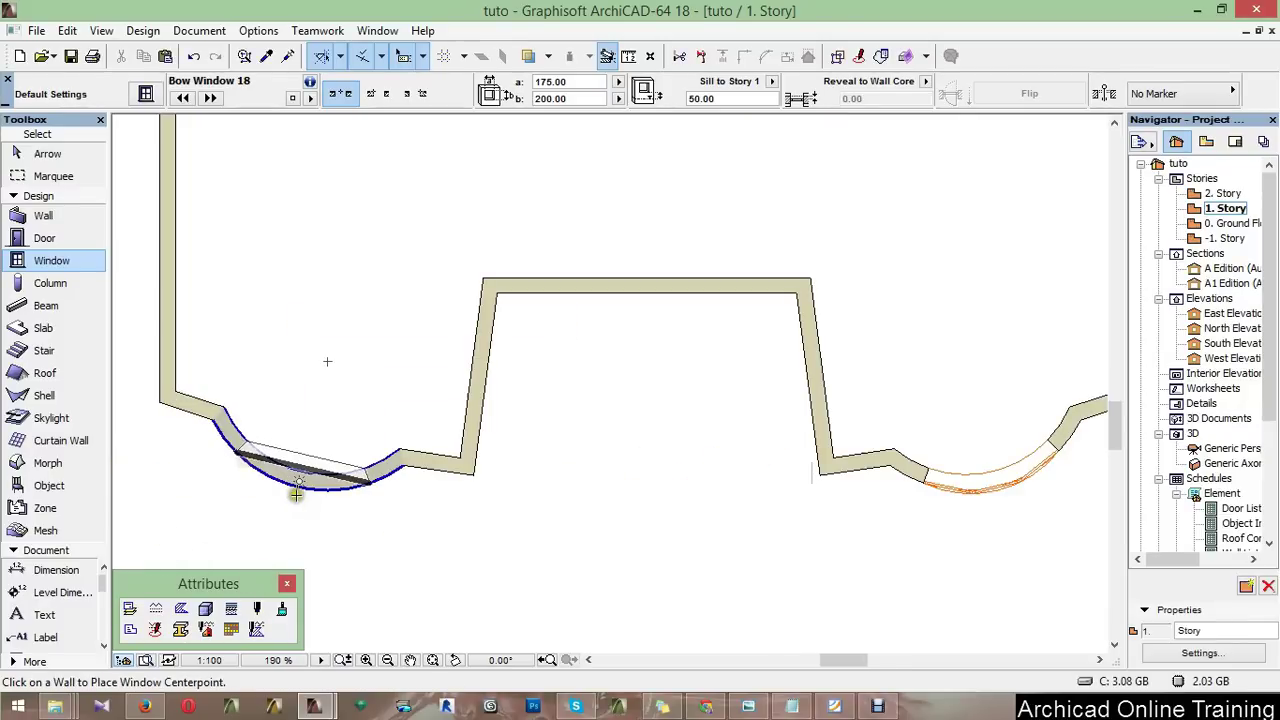
pyautogui.click(298, 483)
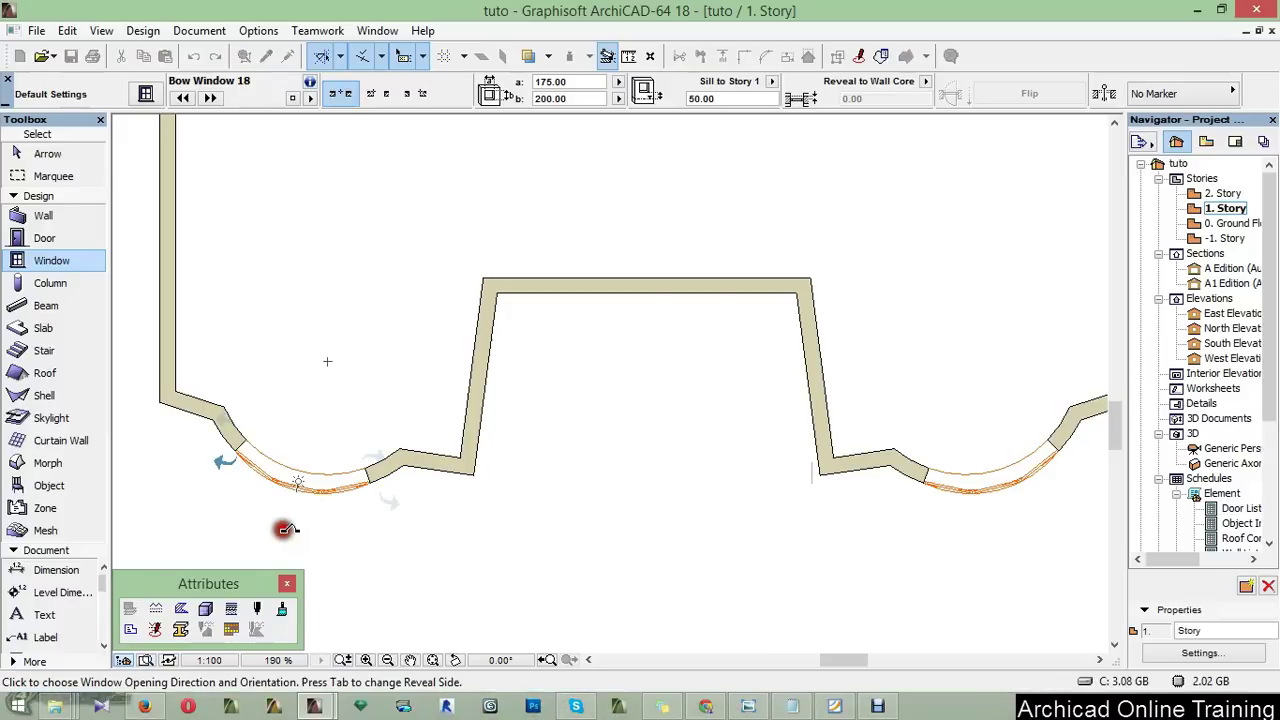
pyautogui.click(286, 529)
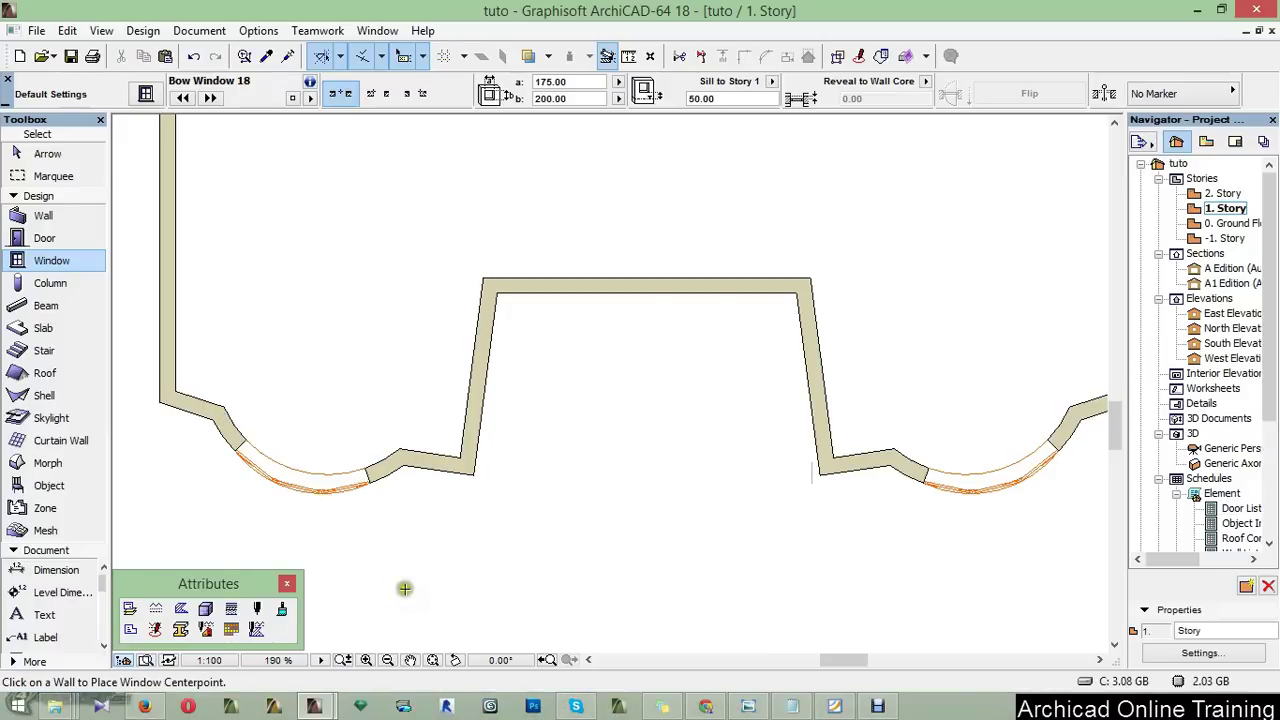
pyautogui.press('F3')
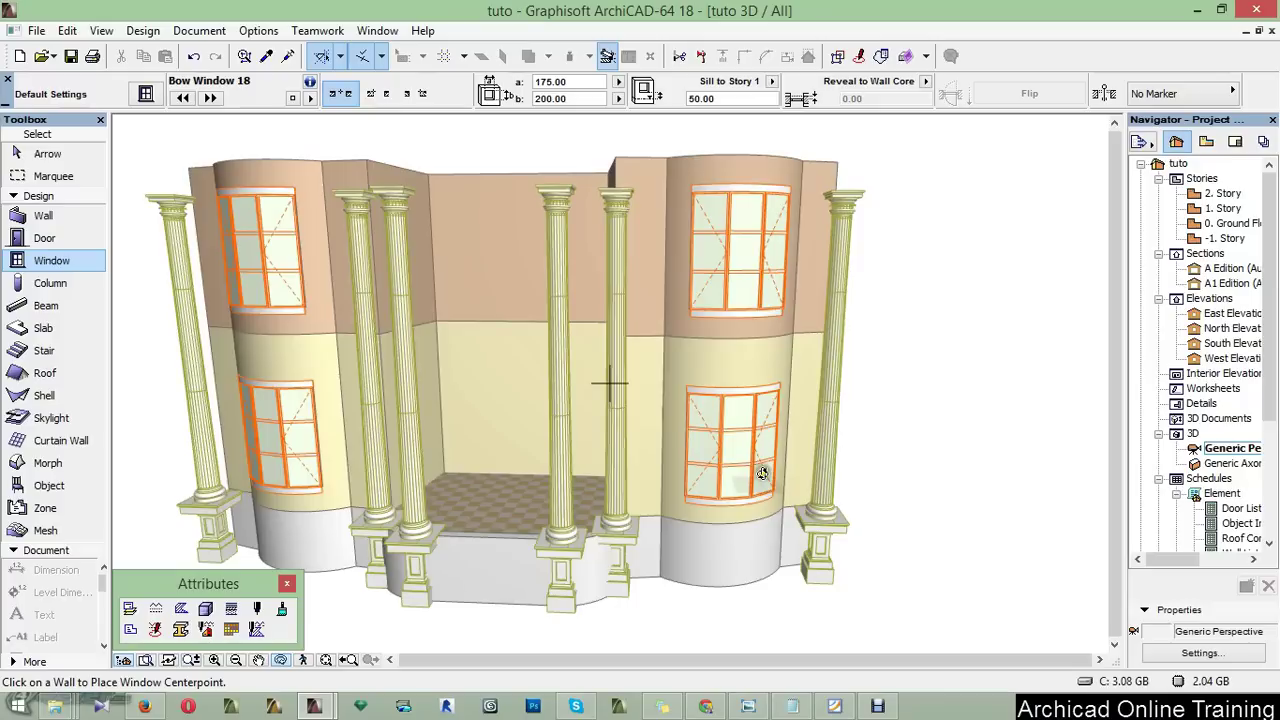
# Orbit and zoom around the upper-floor bow windows, then return to the 1. Story plan
pyautogui.keyDown('shift'); pyautogui.moveTo(762, 473); pyautogui.dragTo(676, 510, button='middle'); pyautogui.keyUp('shift')
pyautogui.scroll(2, 676, 510)
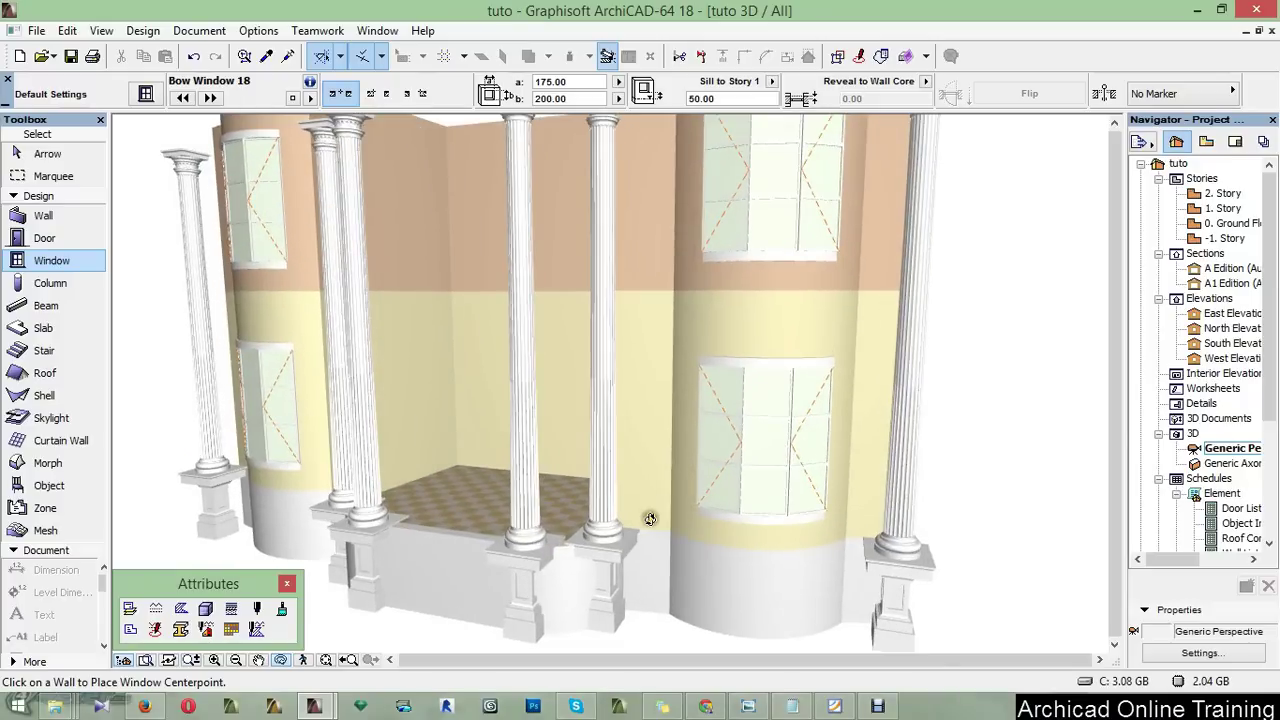
pyautogui.keyDown('shift'); pyautogui.moveTo(650, 518); pyautogui.dragTo(707, 524, button='middle'); pyautogui.keyUp('shift')
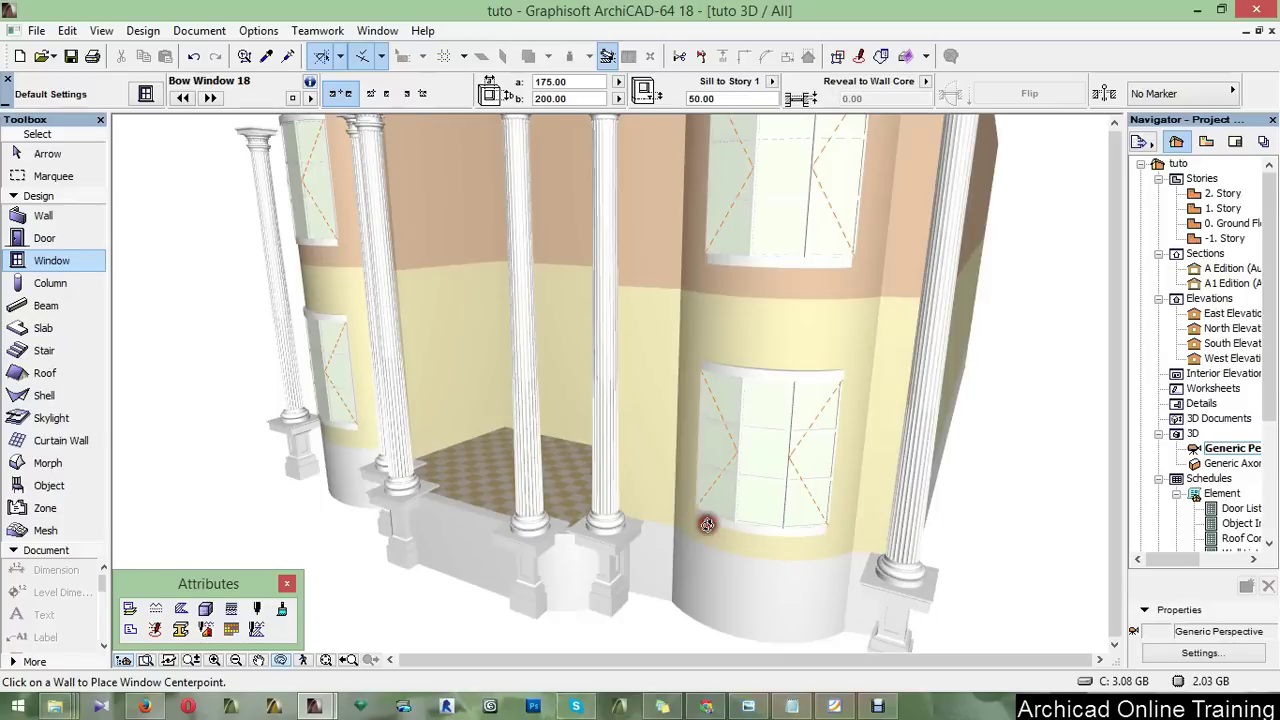
pyautogui.moveTo(707, 524)
pyautogui.keyDown('shift'); pyautogui.mouseDown(button='middle')
pyautogui.moveTo(834, 486)
pyautogui.moveTo(758, 528)
pyautogui.mouseUp(button='middle'); pyautogui.keyUp('shift')
pyautogui.press('F2')
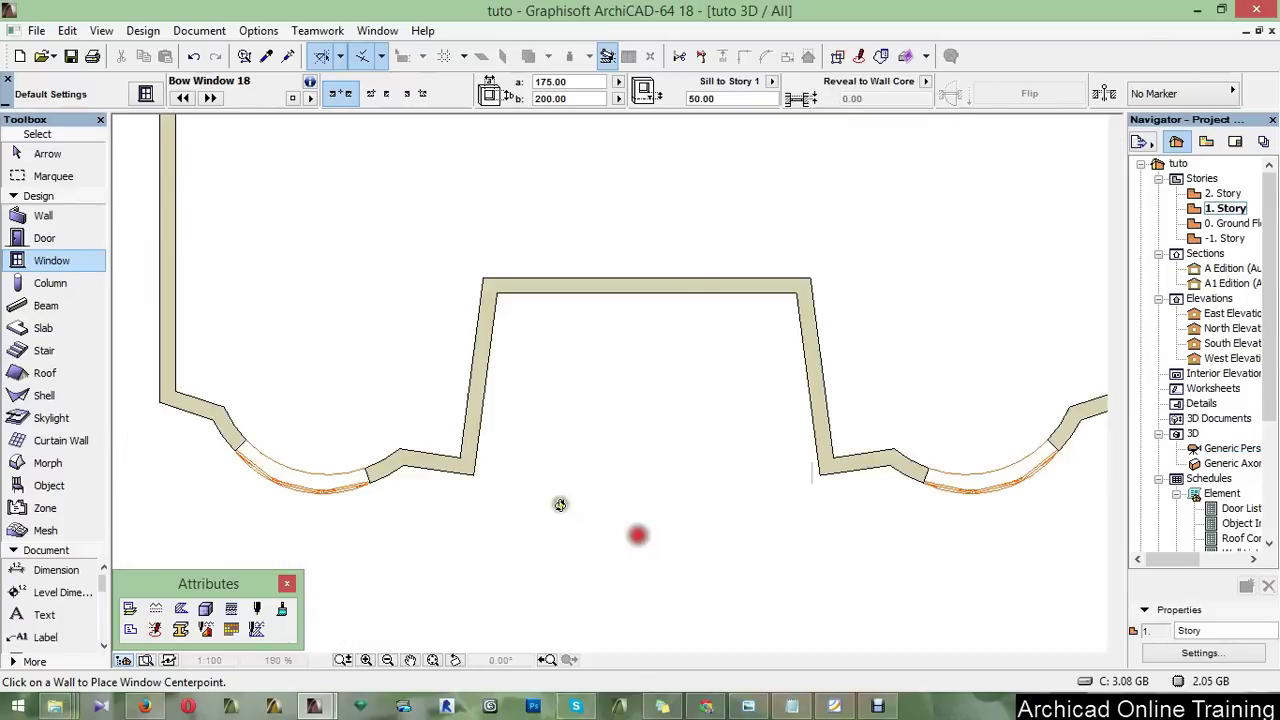
# Show the Ground Floor plan zoomed on the right bow window and open the Profile Manager
pyautogui.click(1222, 225)
pyautogui.doubleClick(1222, 230)
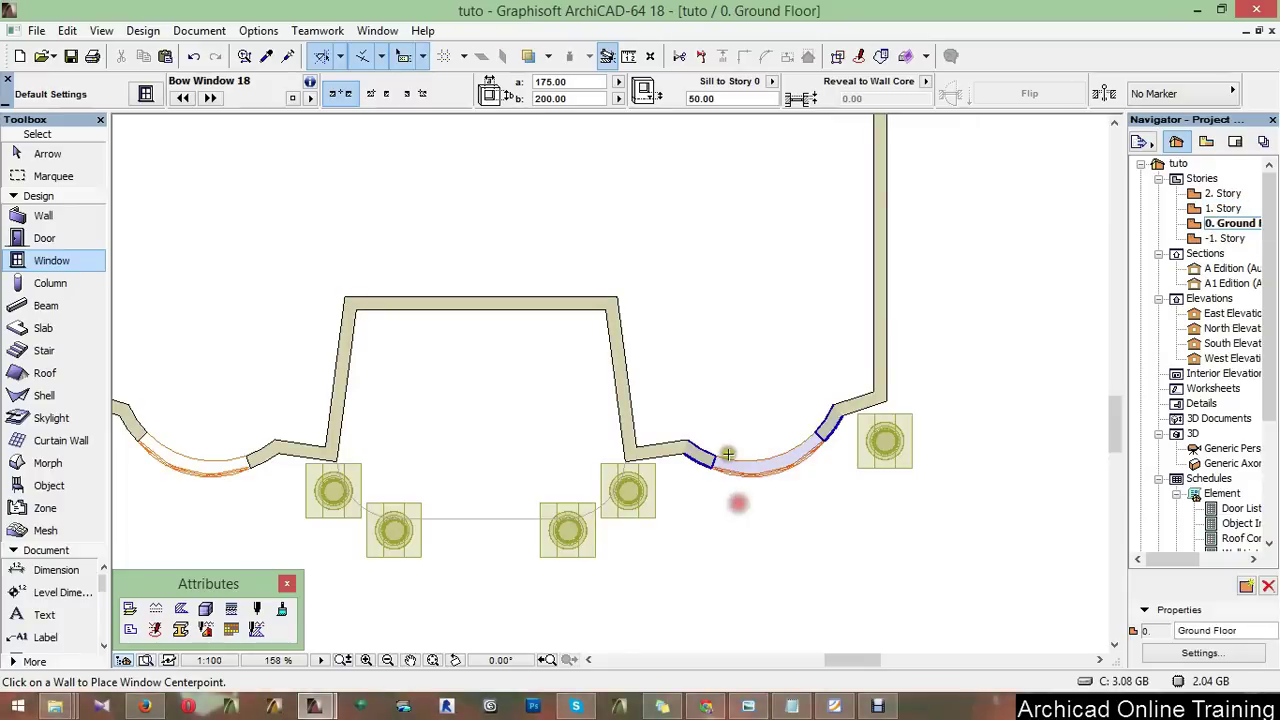
pyautogui.scroll(4, 820, 506)
pyautogui.press('Escape')
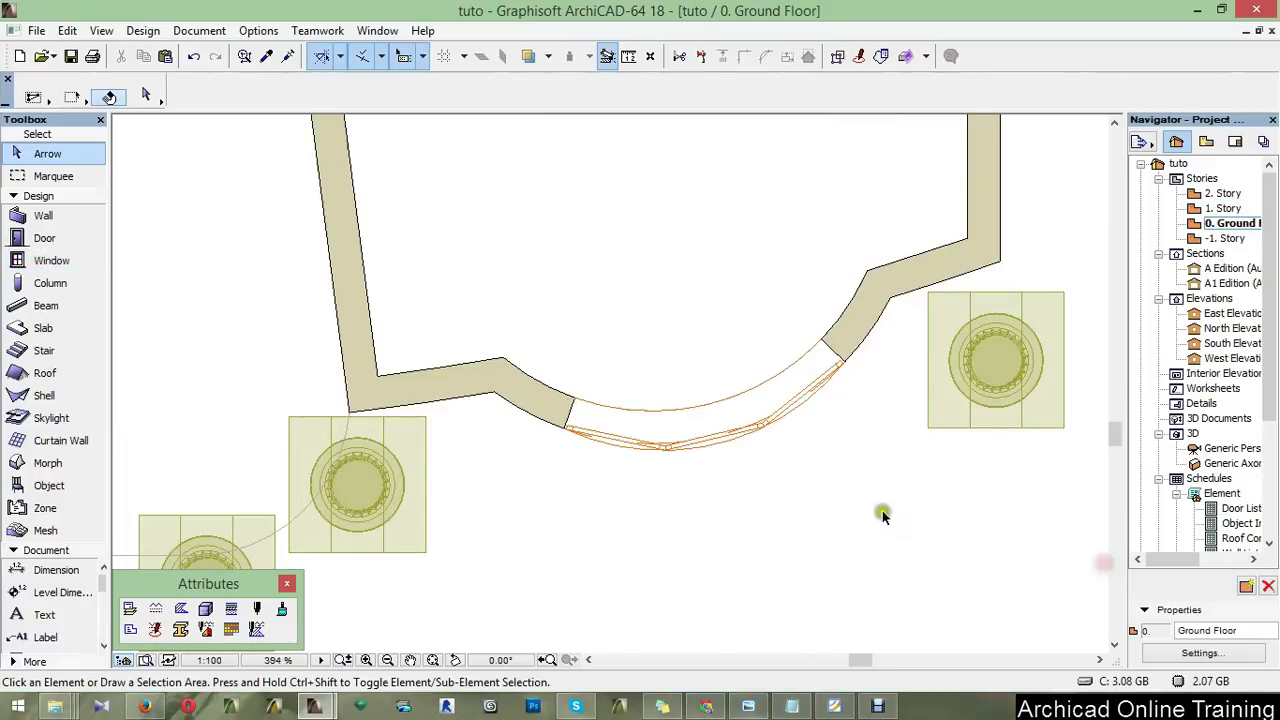
pyautogui.scroll(2, 860, 470)
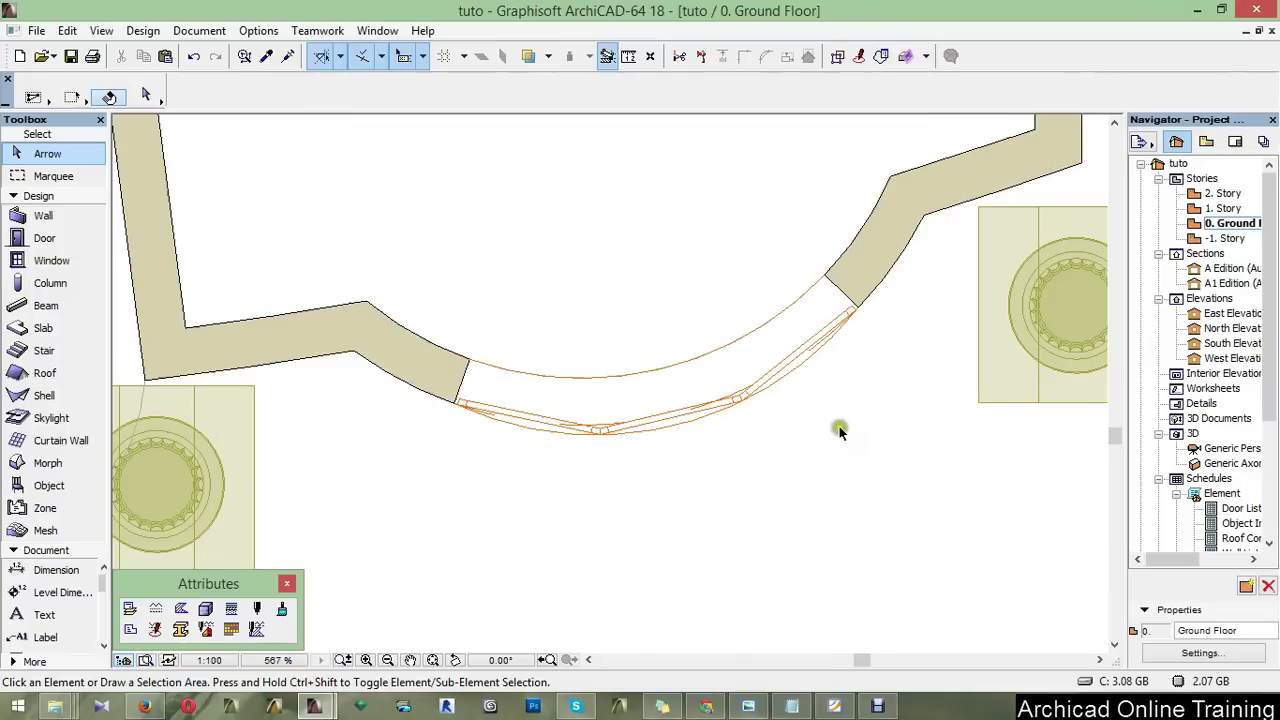
pyautogui.moveTo(839, 426); pyautogui.dragTo(724, 443, button='middle')
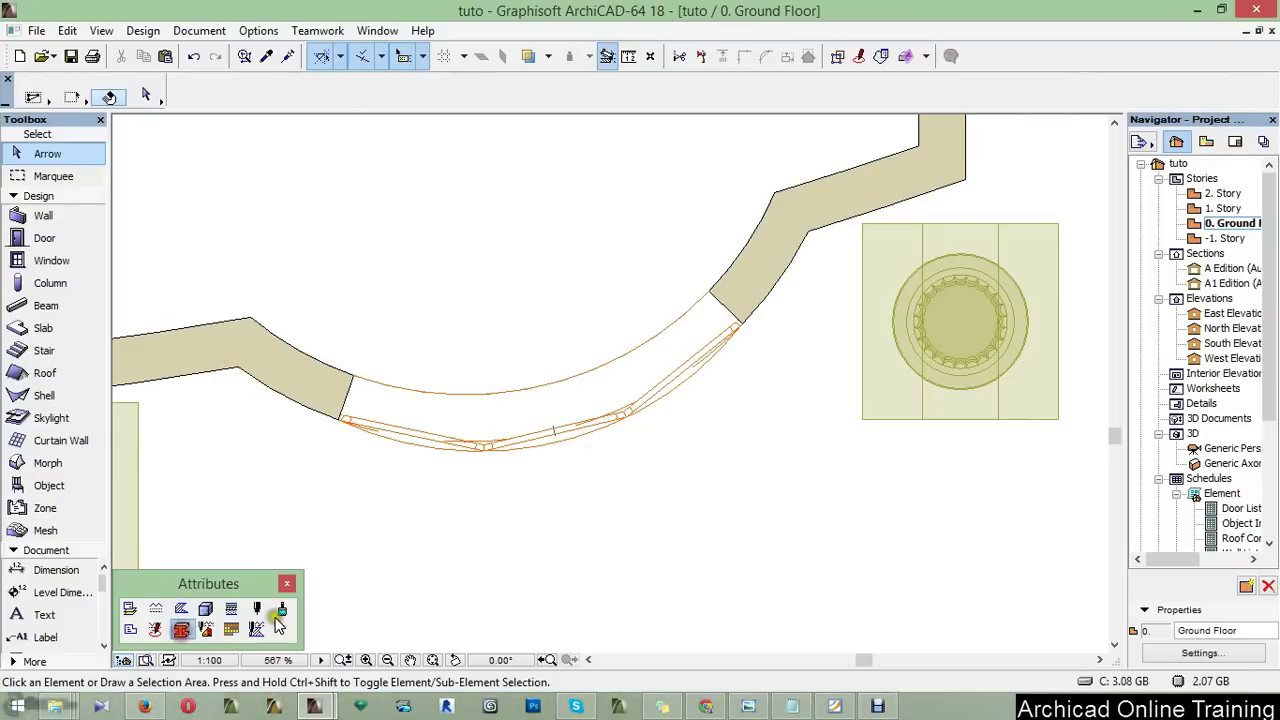
pyautogui.click(180, 629)
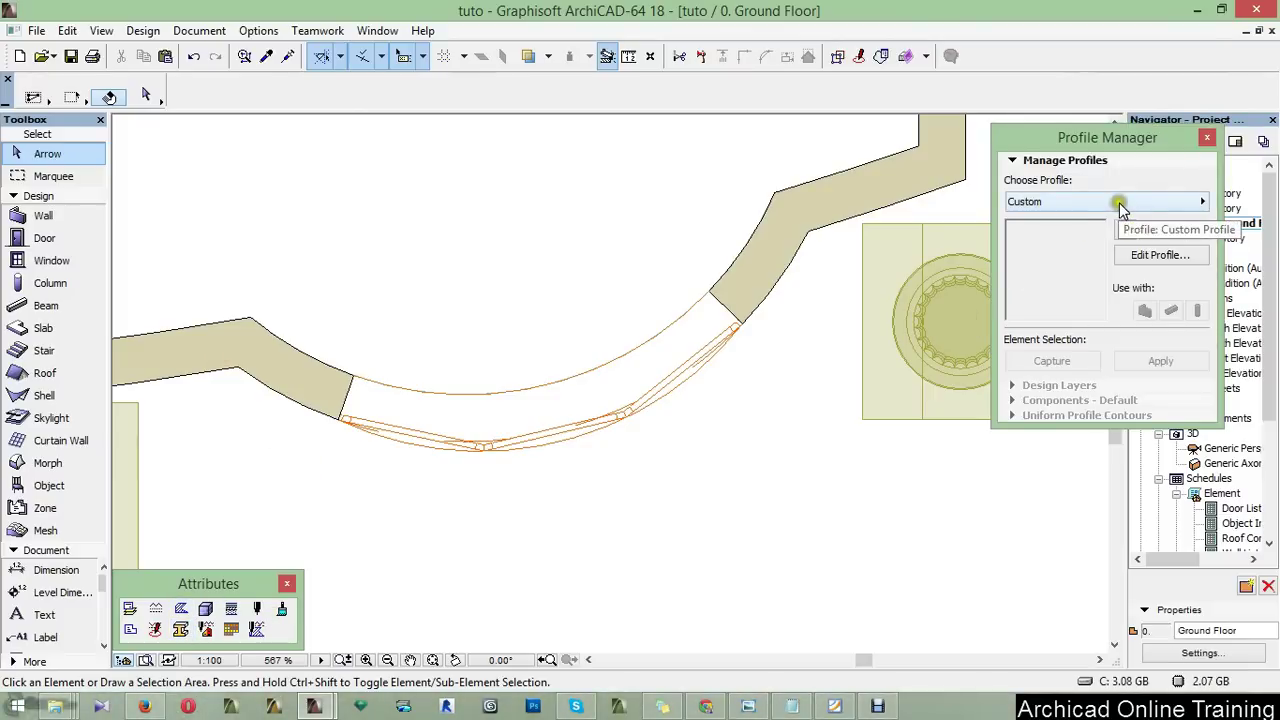
# Add a new custom profile named 'Balcony' and open it in the Profile Editor
pyautogui.click(1150, 204)
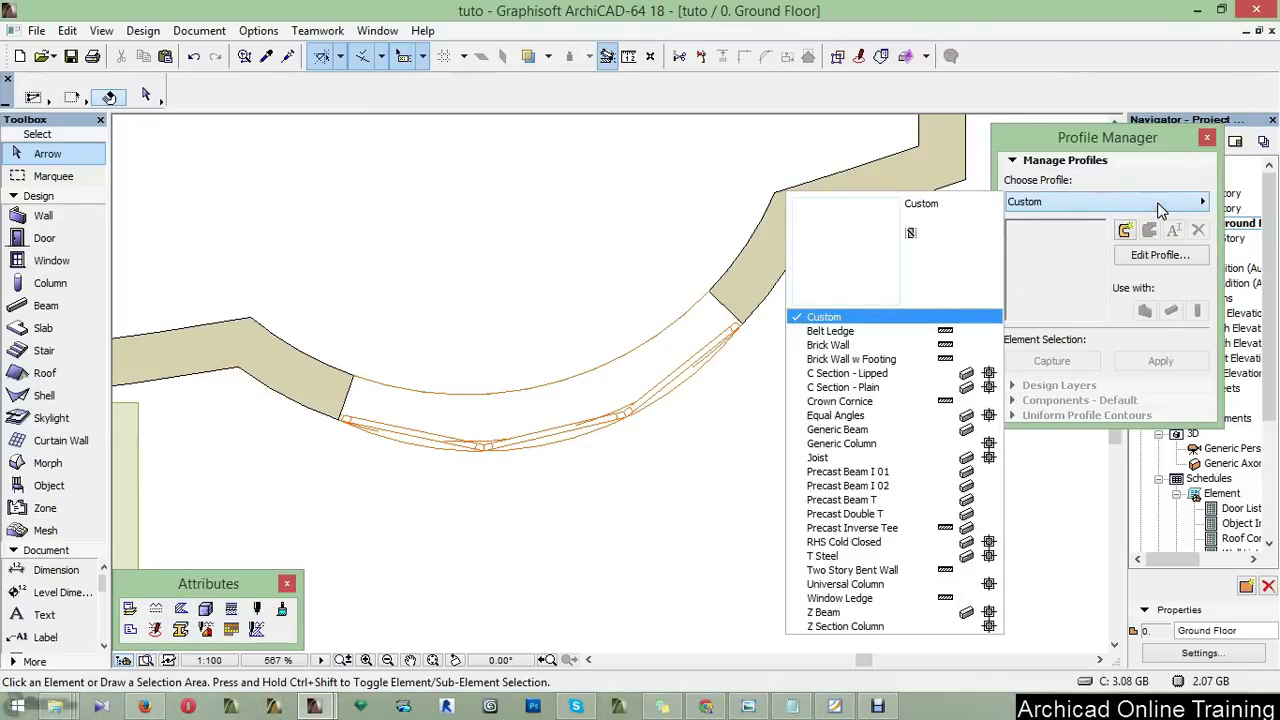
pyautogui.click(1126, 230)
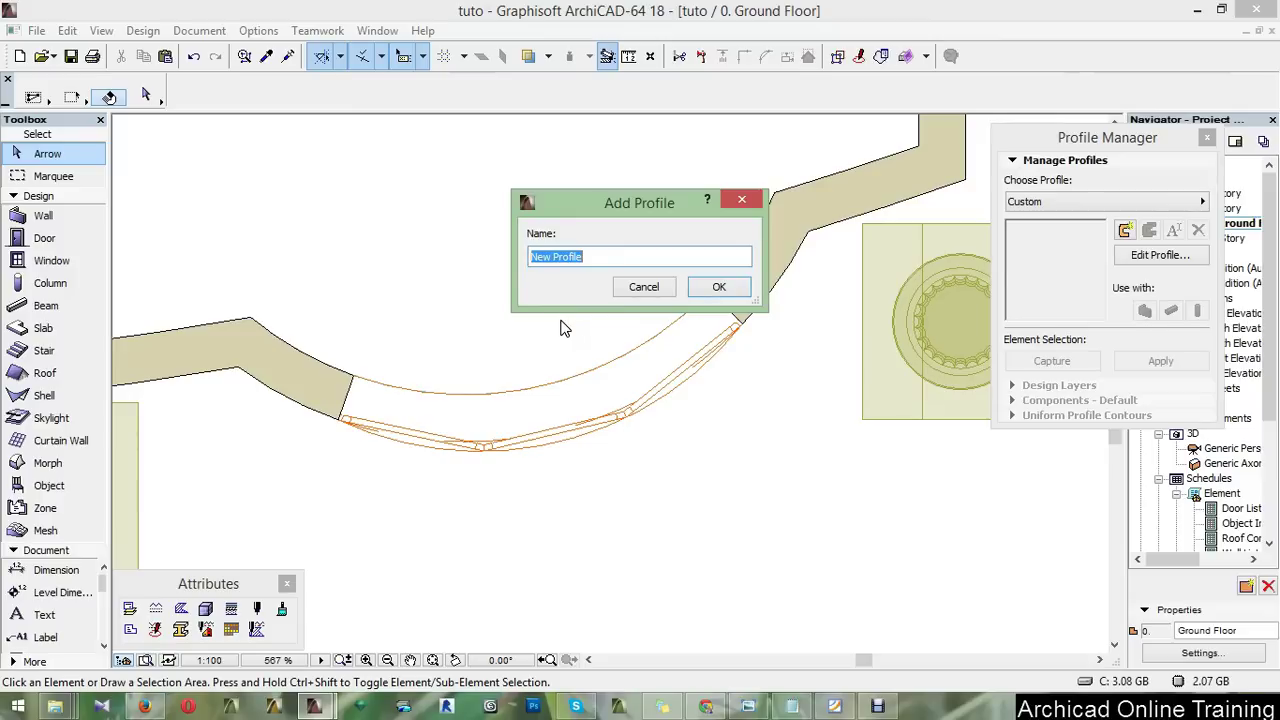
pyautogui.write('Ba')
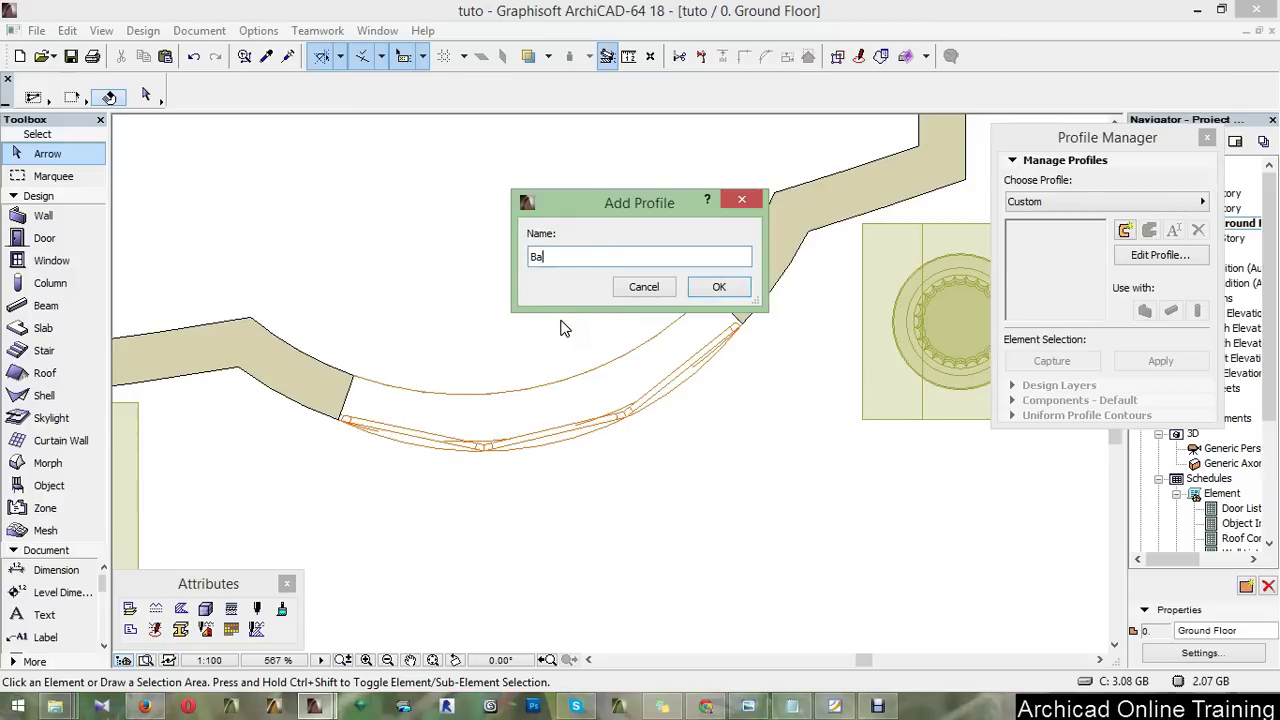
pyautogui.write('lcony')
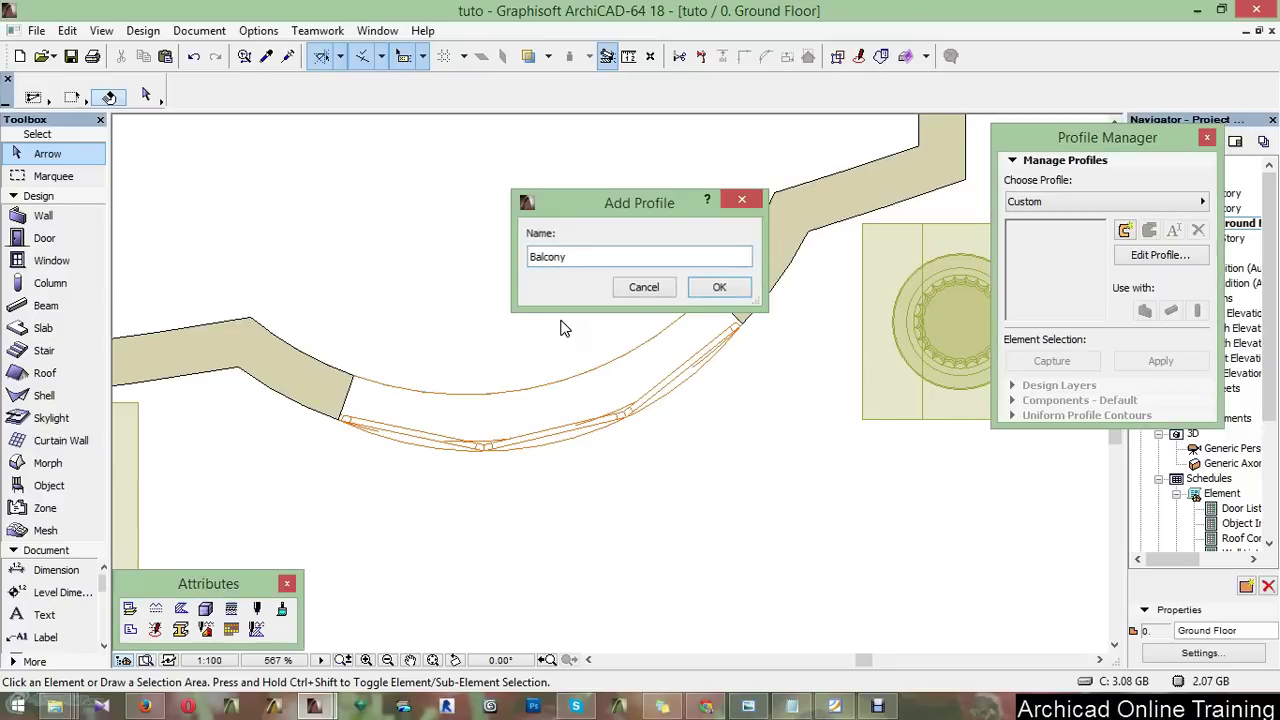
pyautogui.press('Return')
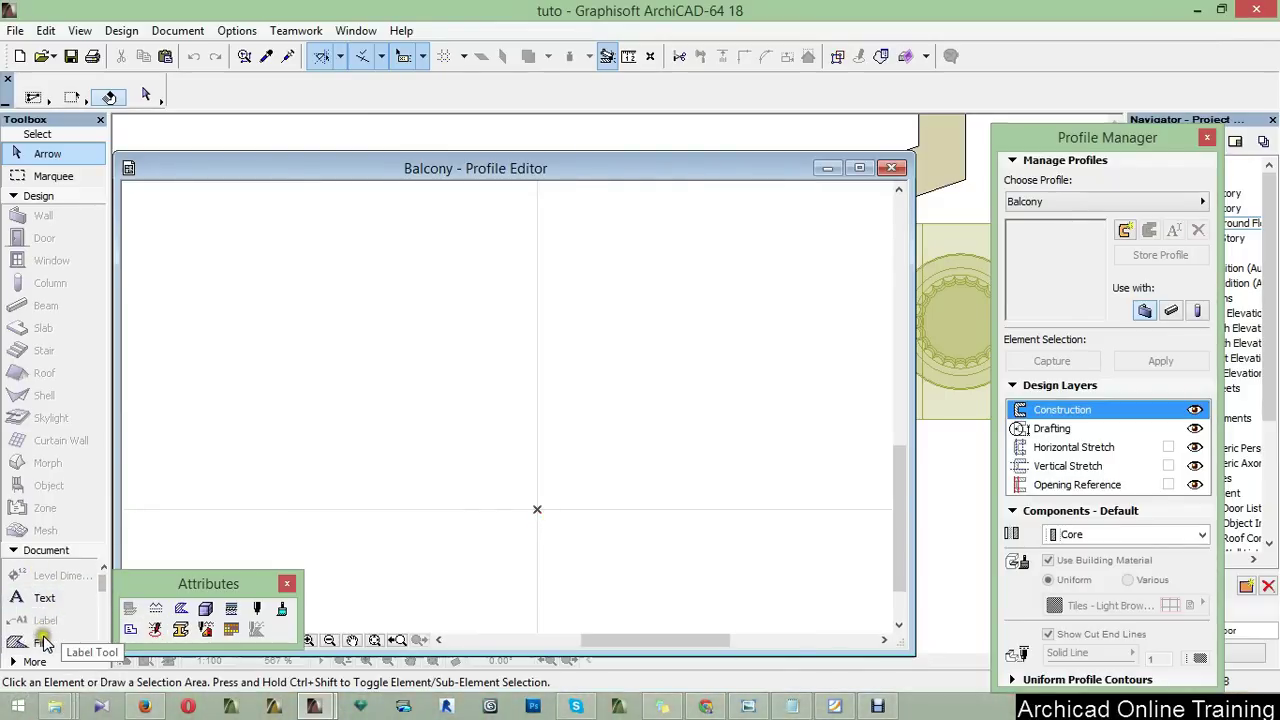
# Draw the Balcony outline as a closed polyline from the origin, first segment 15, notched lower-right corner
pyautogui.scroll(-2, 30, 620)
pyautogui.click(30, 614)
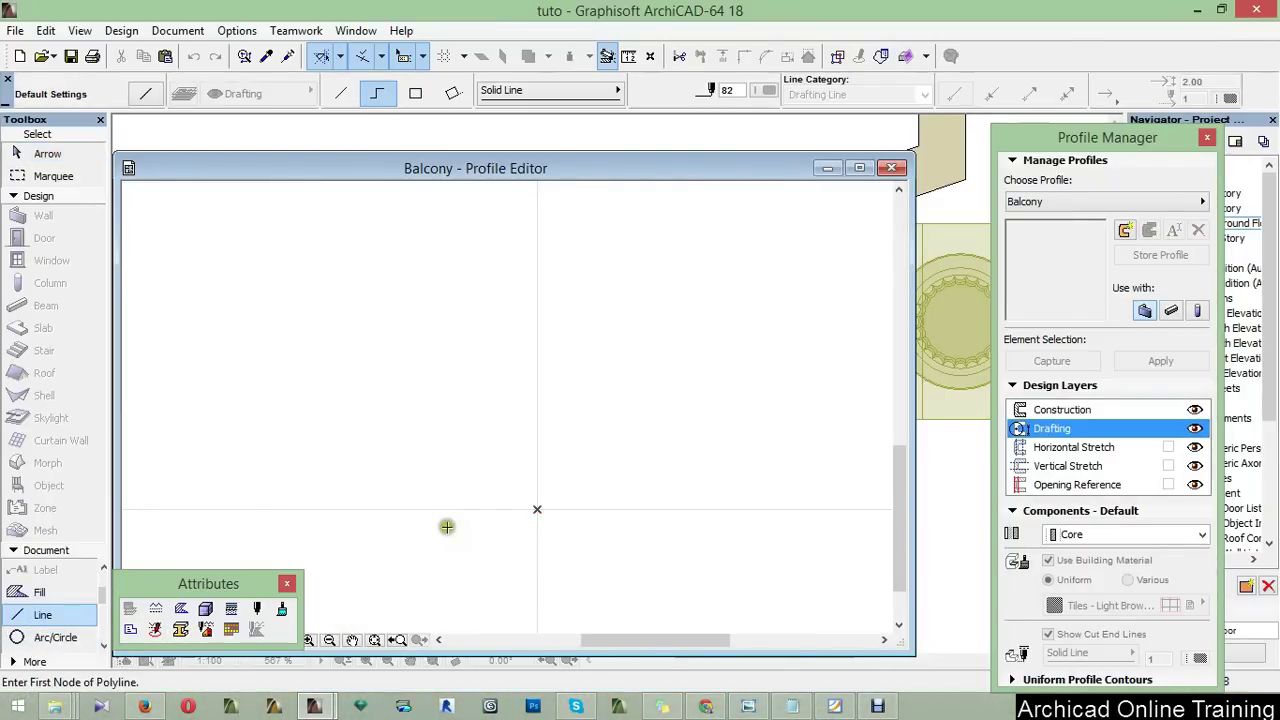
pyautogui.click(538, 508)
pyautogui.write('1')
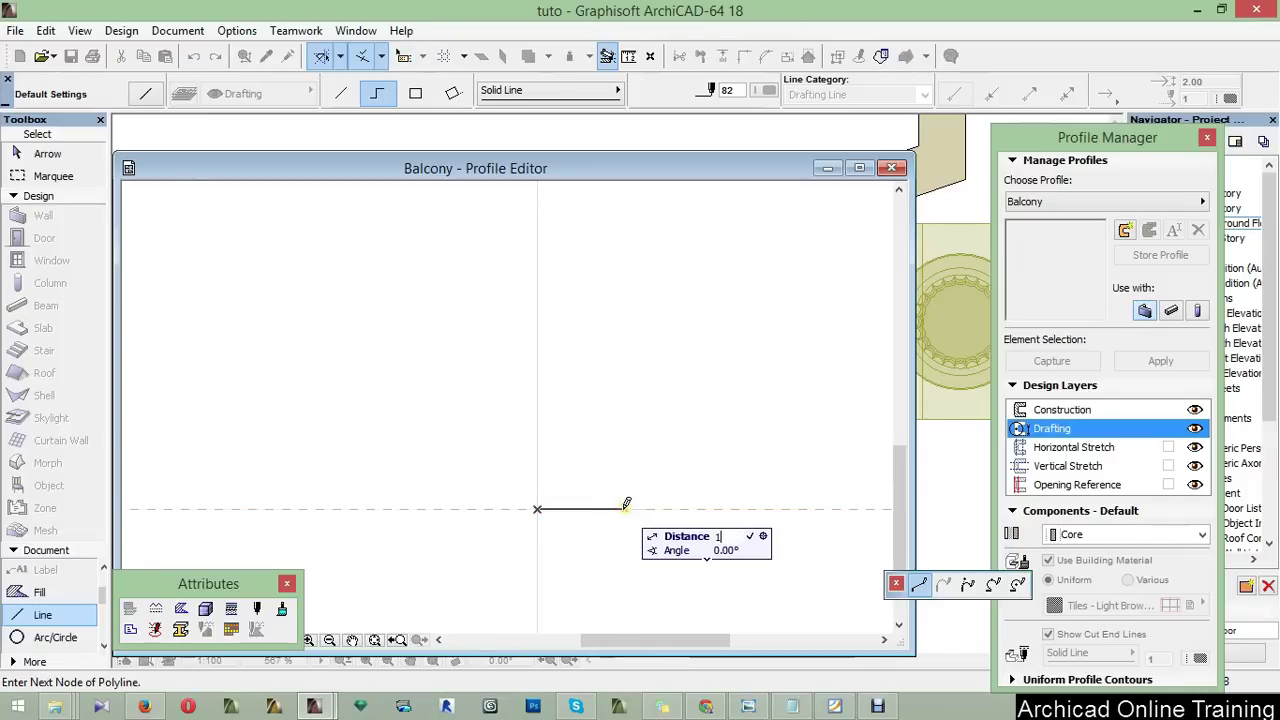
pyautogui.write('5')
pyautogui.press('Return')
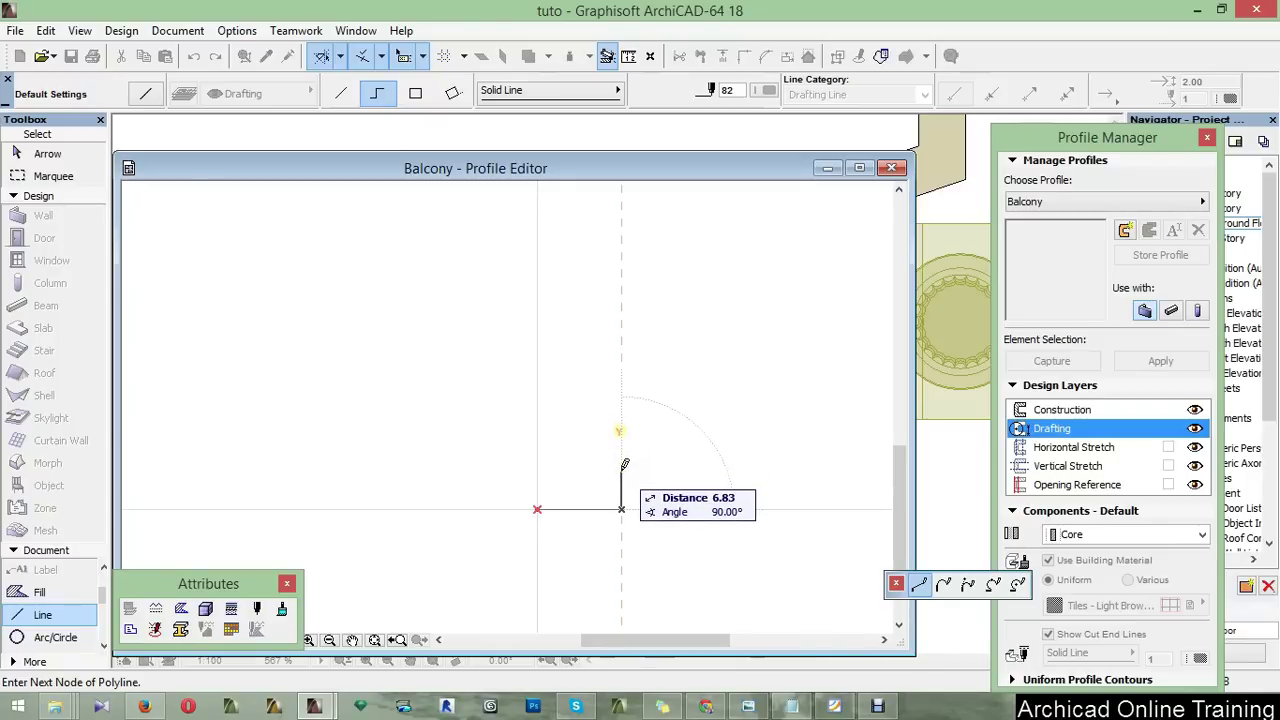
pyautogui.click(621, 481)
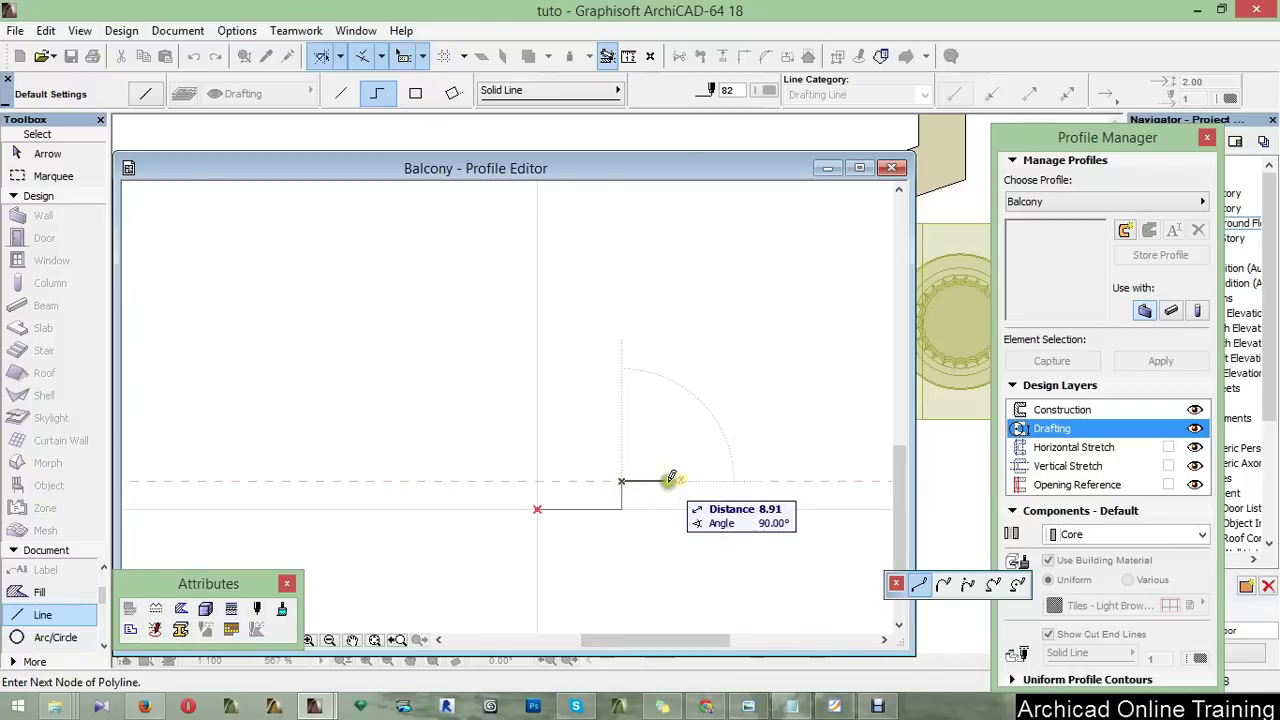
pyautogui.click(649, 480)
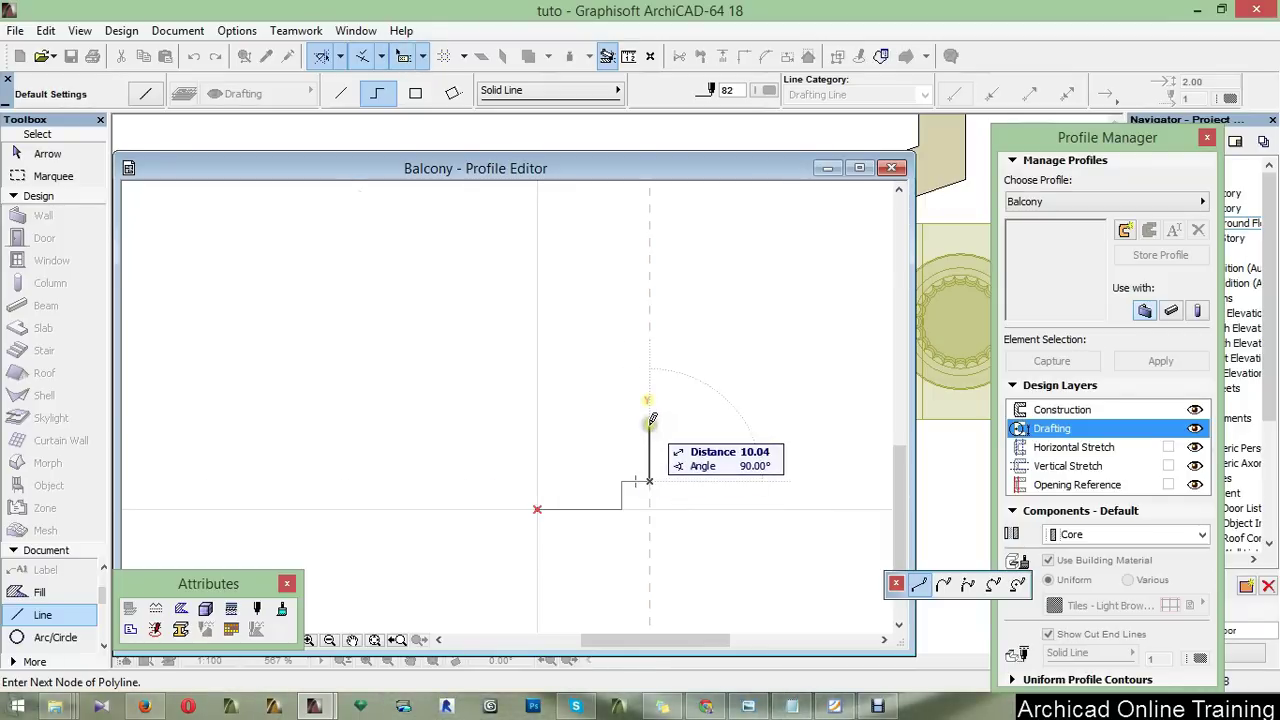
pyautogui.click(649, 442)
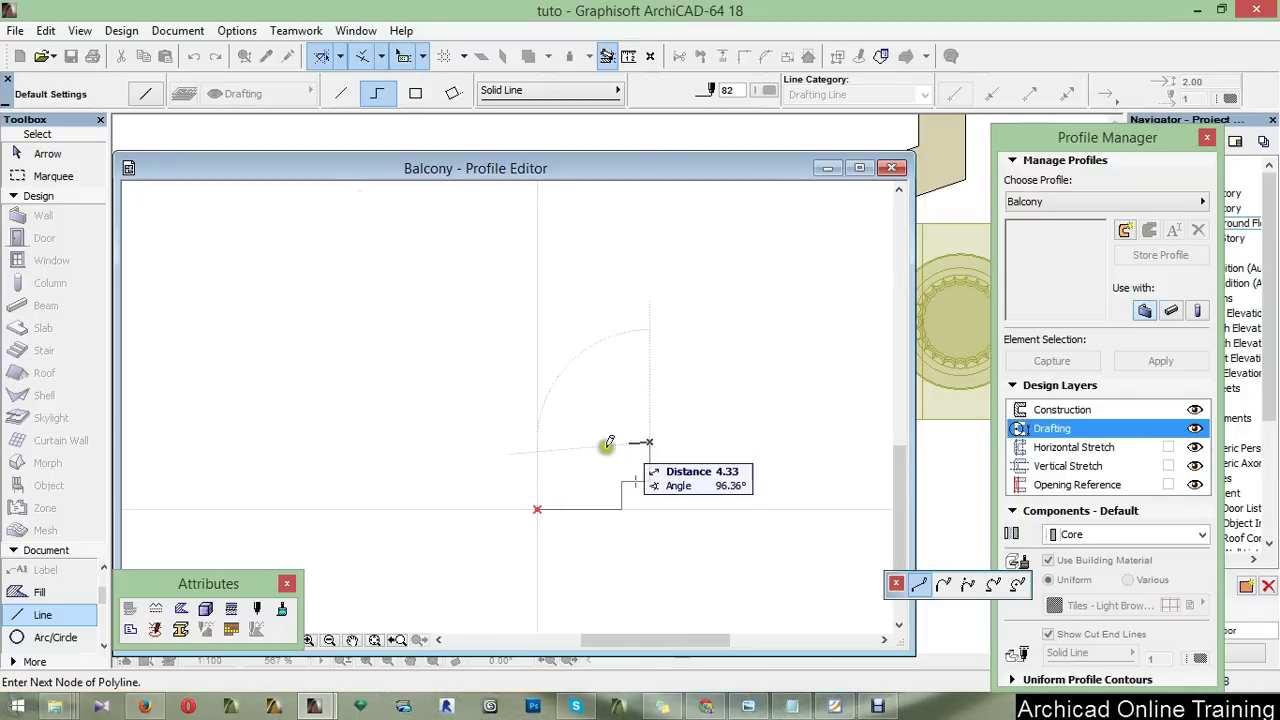
pyautogui.click(538, 440)
pyautogui.click(537, 508)
pyautogui.scroll(2, 538, 505)
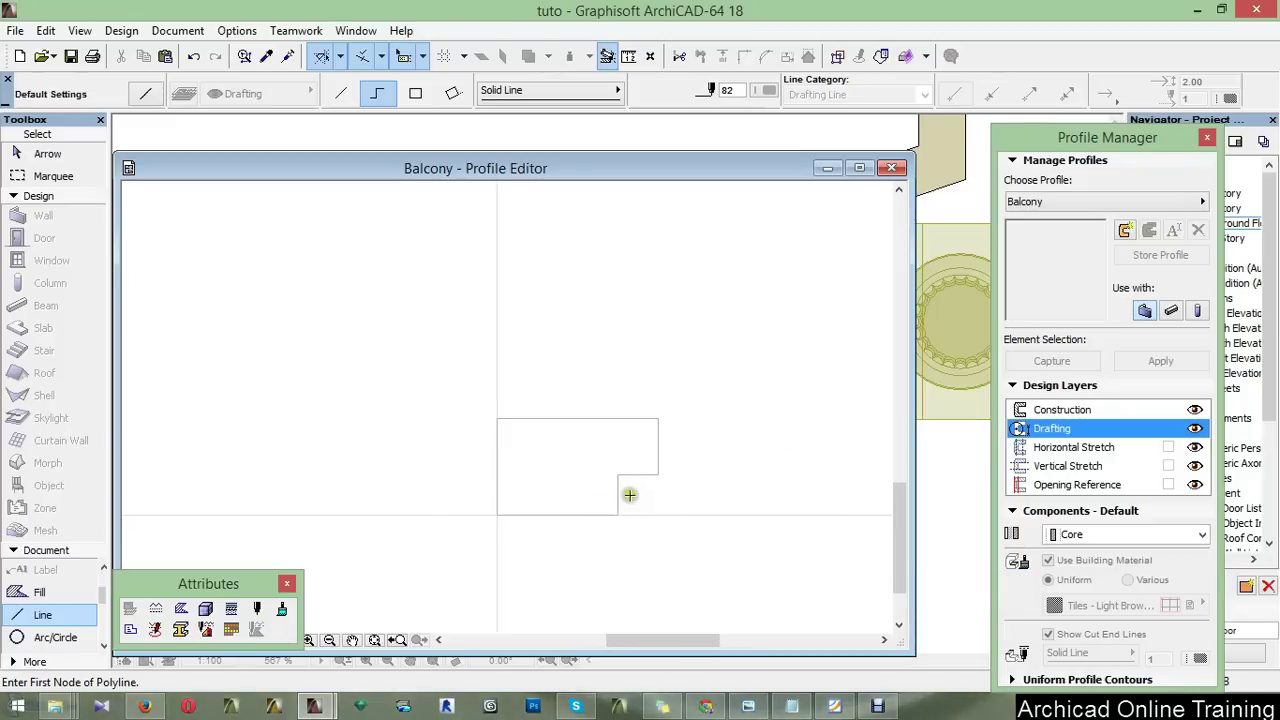
# Draw a single straight diagonal line across the notch corner
pyautogui.click(338, 92)
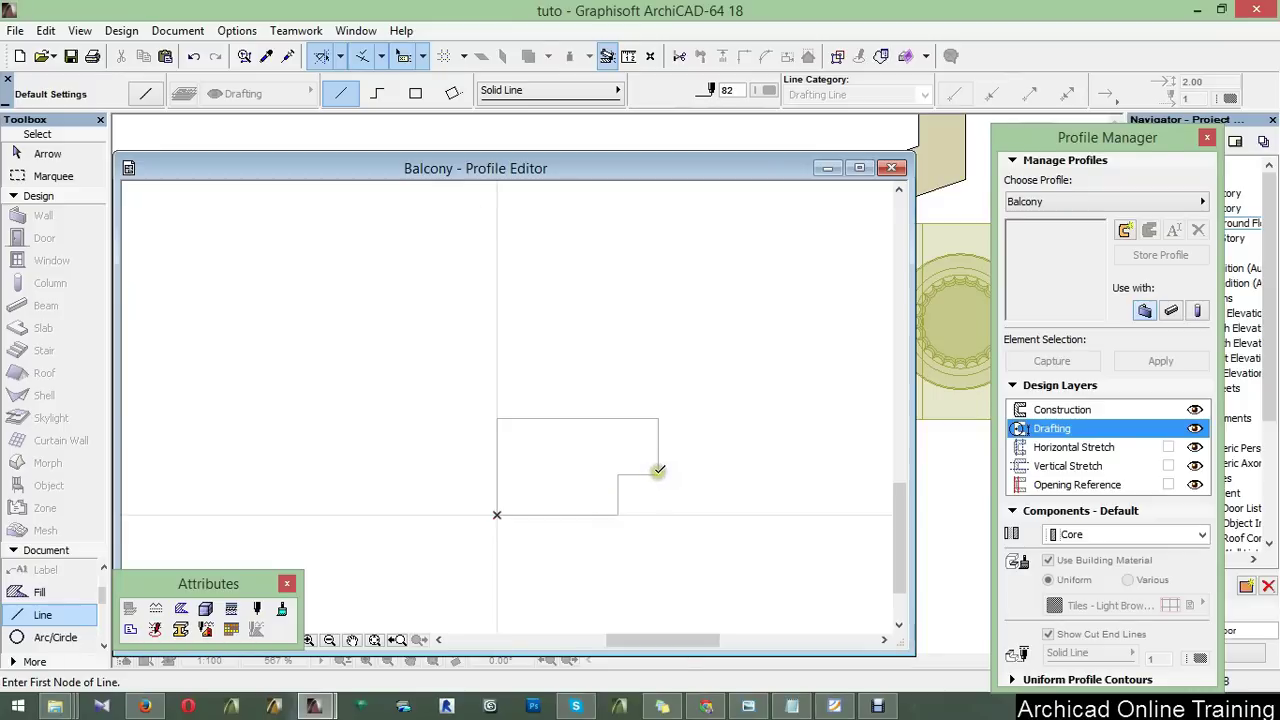
pyautogui.click(658, 475)
pyautogui.click(617, 515)
pyautogui.scroll(2, 617, 506)
pyautogui.scroll(1, 645, 493)
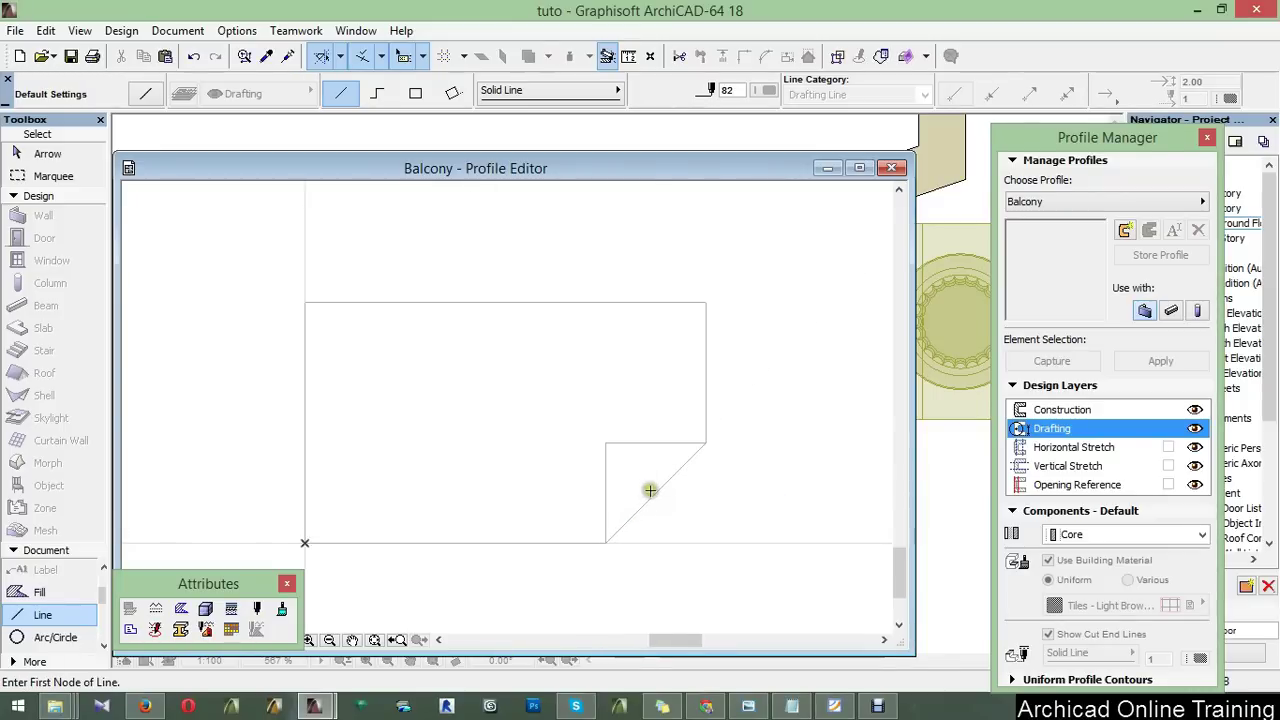
# Curve the diagonal line into an arc bulging toward the notch corner
pyautogui.keyDown('shift'); pyautogui.click(651, 499); pyautogui.keyUp('shift')
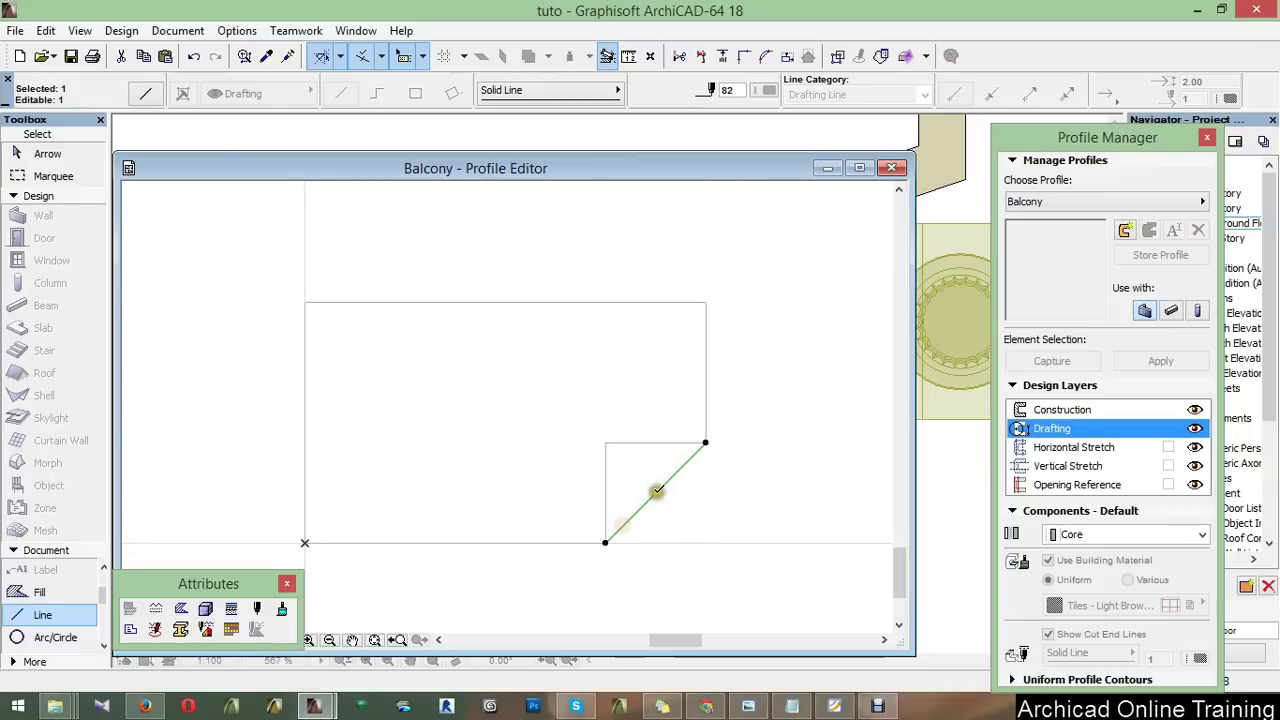
pyautogui.click(653, 492)
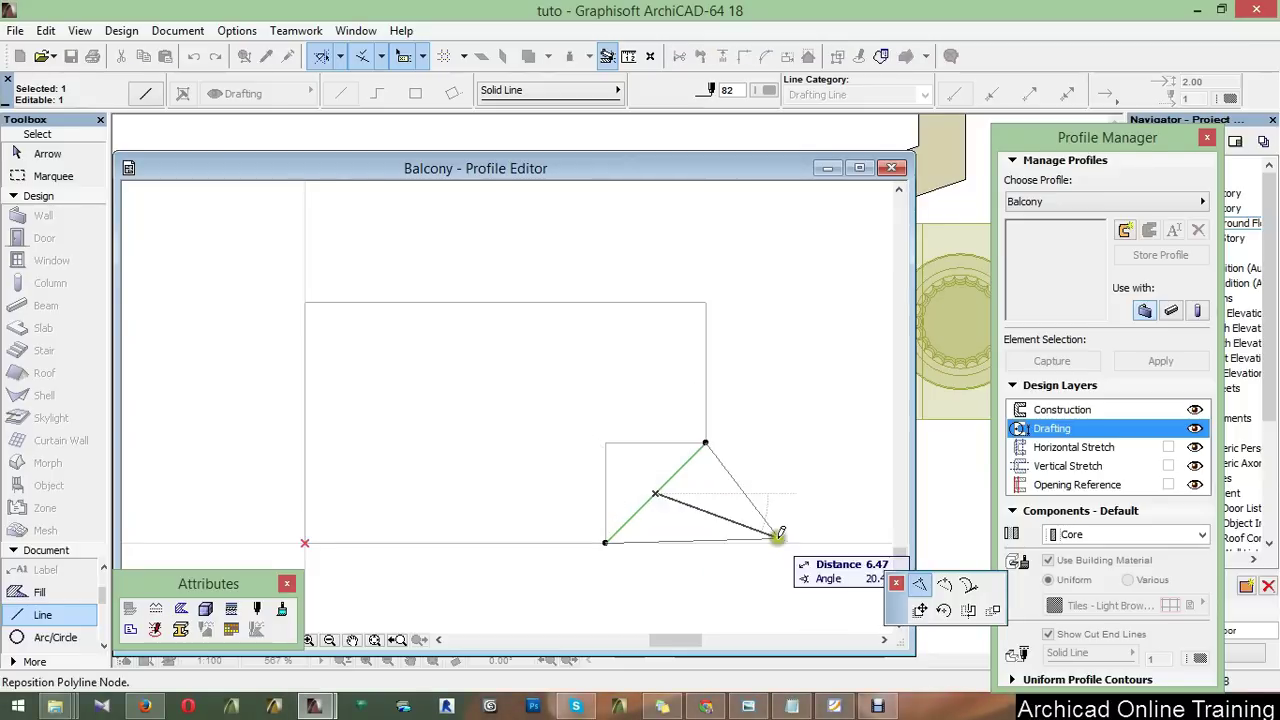
pyautogui.click(944, 584)
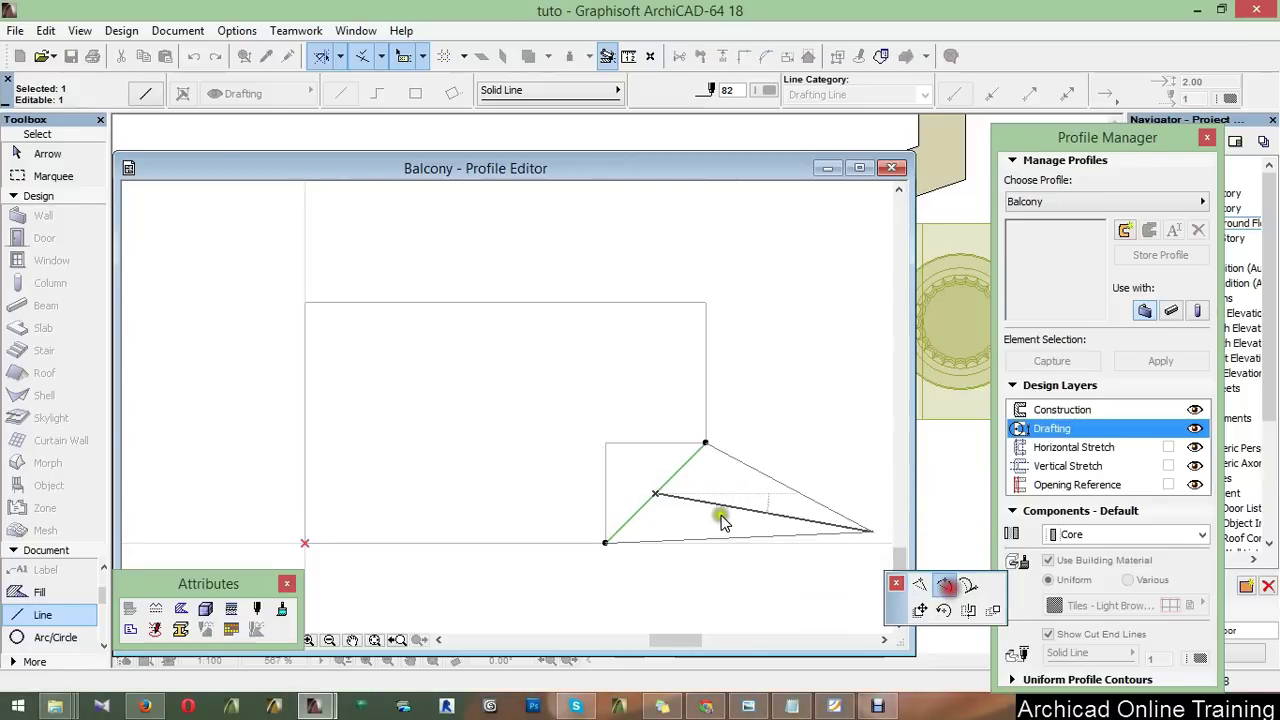
pyautogui.click(649, 480)
pyautogui.press('Escape')
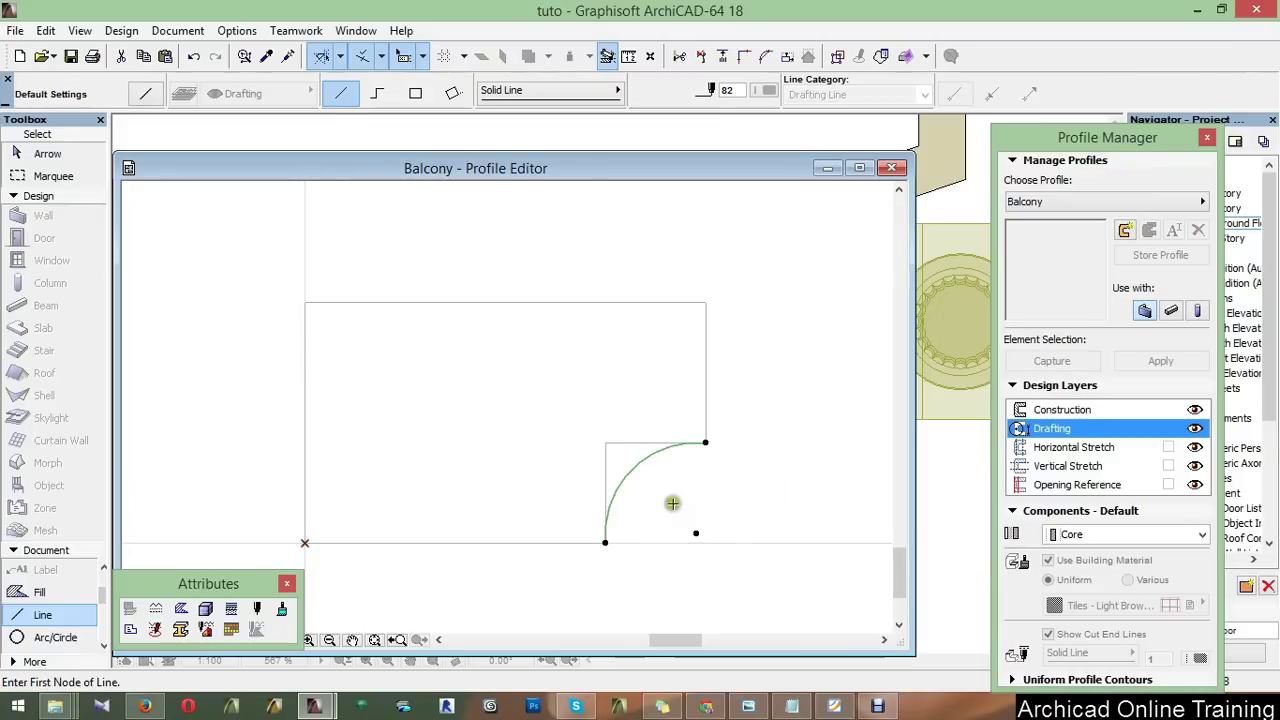
# Delete the notch's leftover top and vertical edges
pyautogui.click(620, 443)
pyautogui.press('Escape')
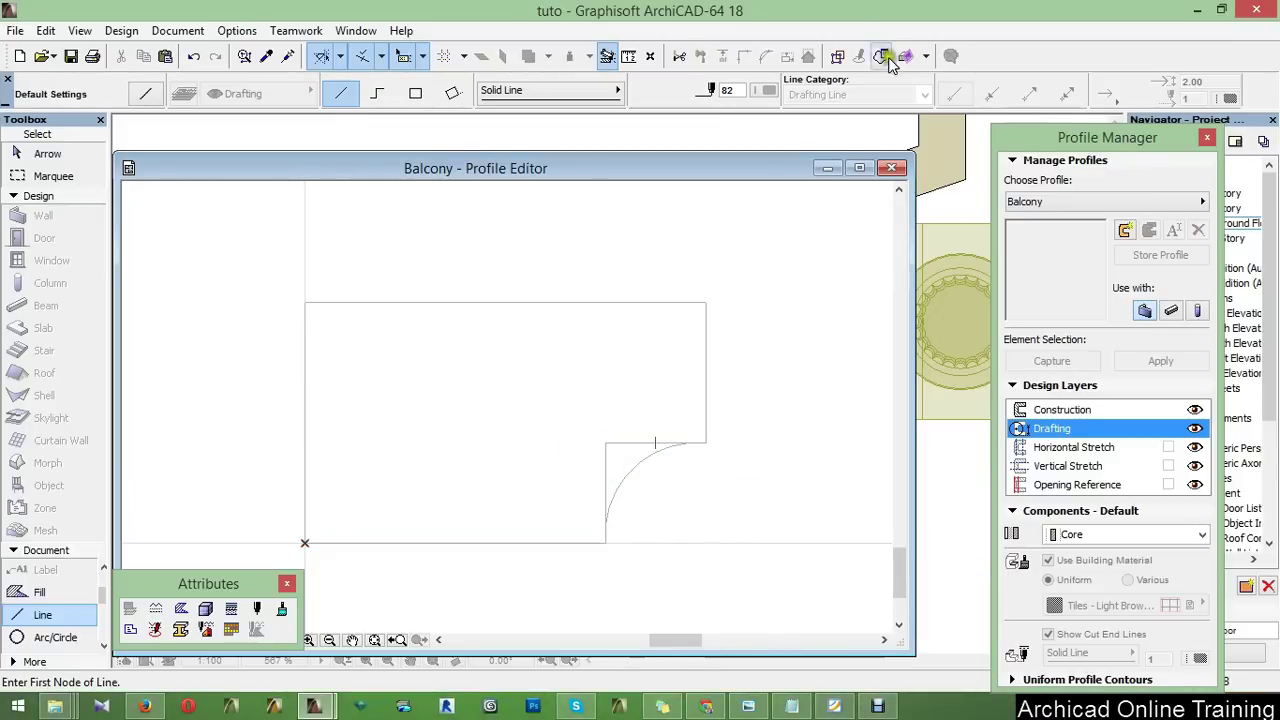
pyautogui.click(838, 57)
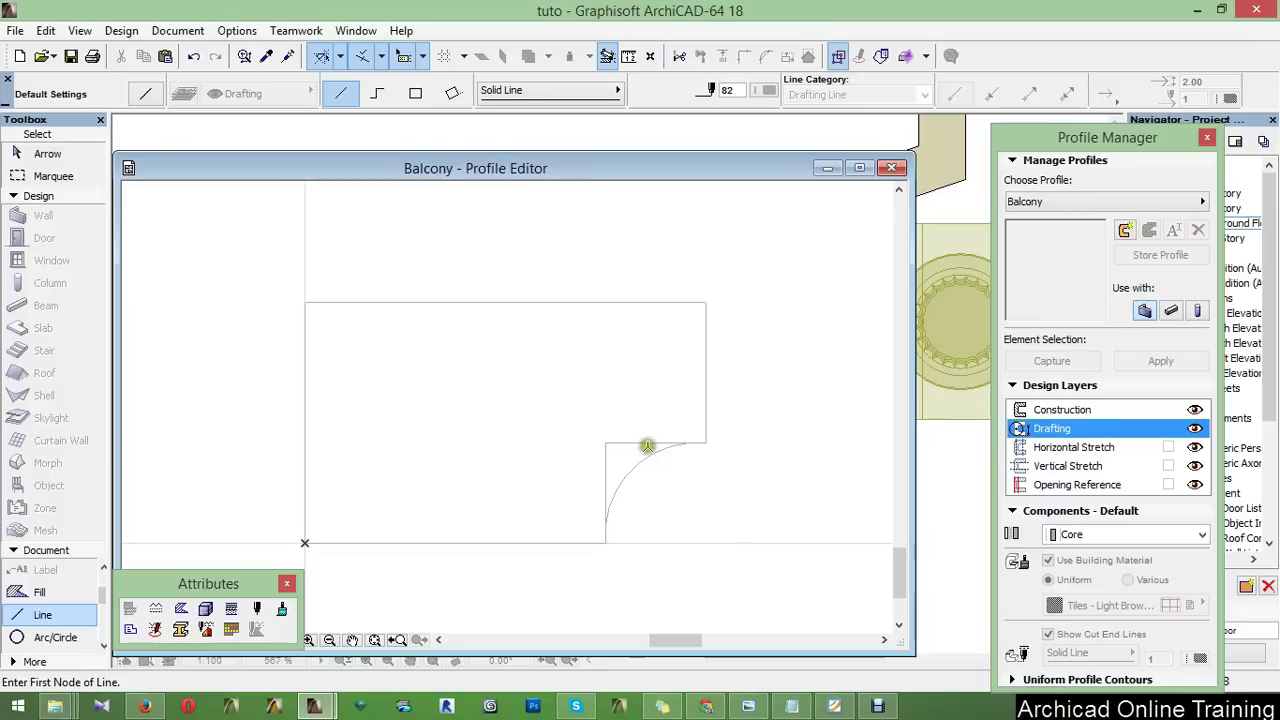
pyautogui.keyDown('shift'); pyautogui.click(647, 442); pyautogui.keyUp('shift')
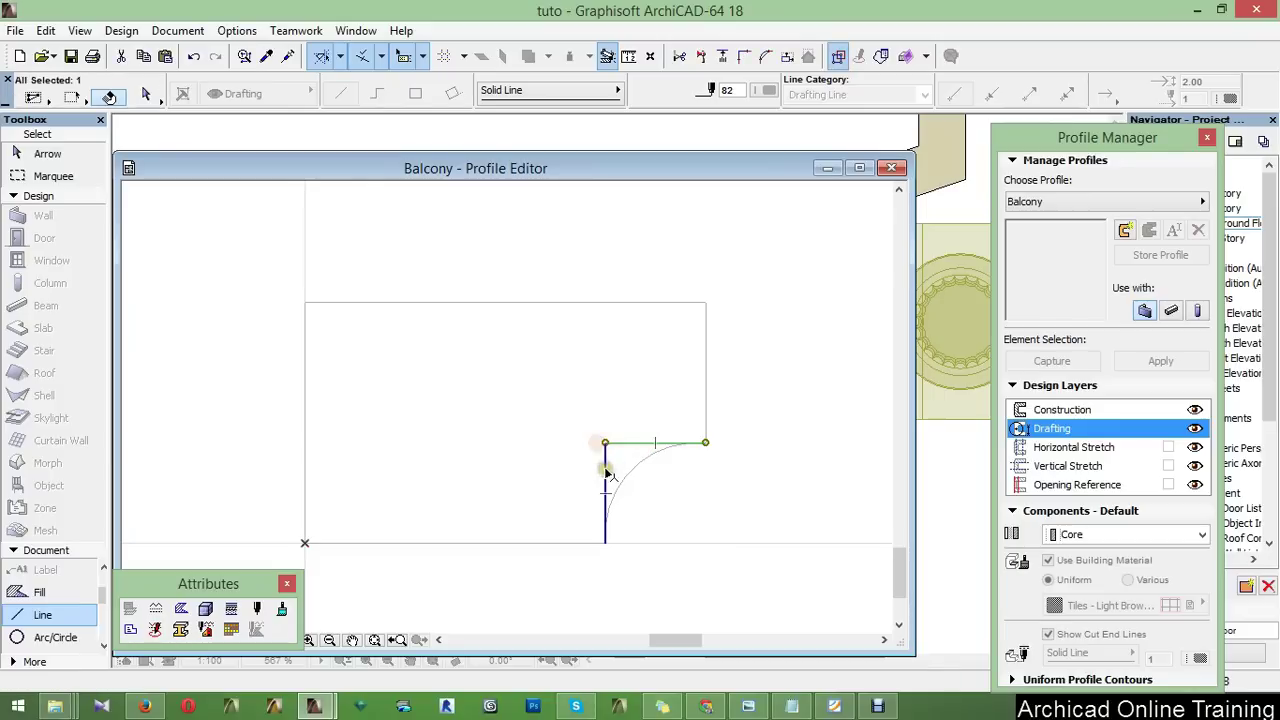
pyautogui.keyDown('shift'); pyautogui.click(606, 466); pyautogui.keyUp('shift')
pyautogui.press('Delete')
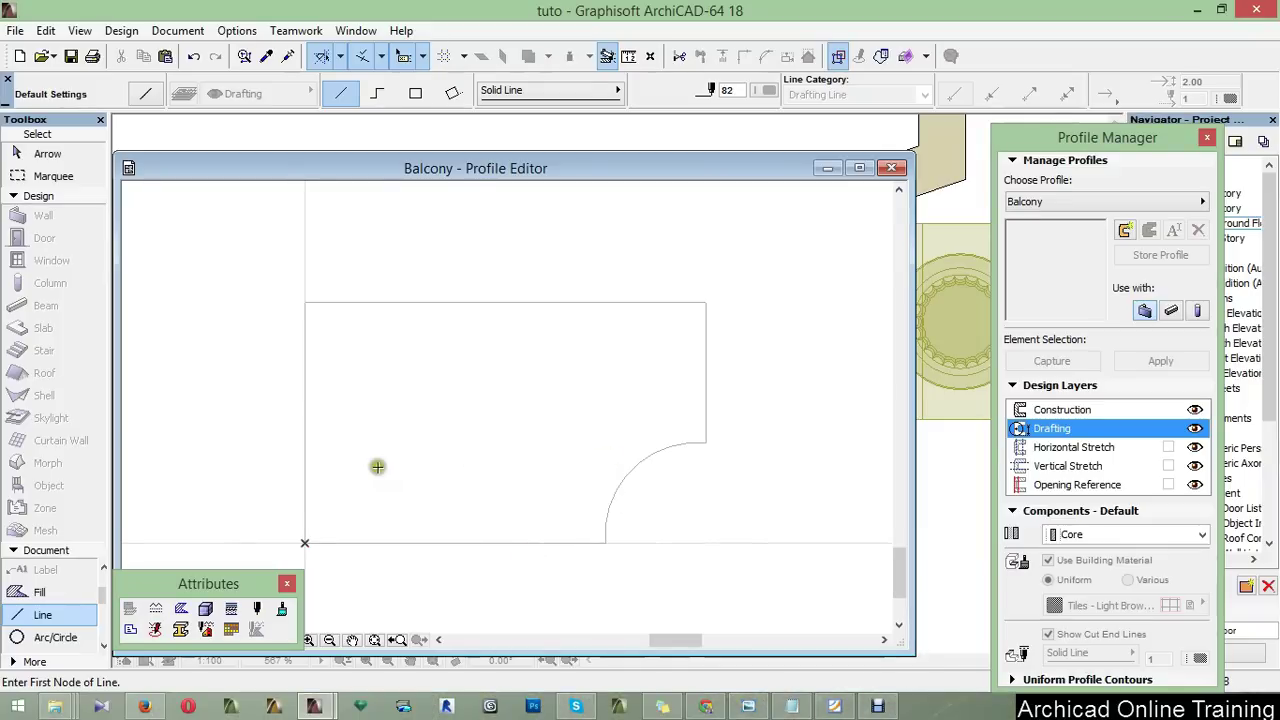
# Fill the balcony outline with a Concrete fill on the Construction layer
pyautogui.click(40, 592)
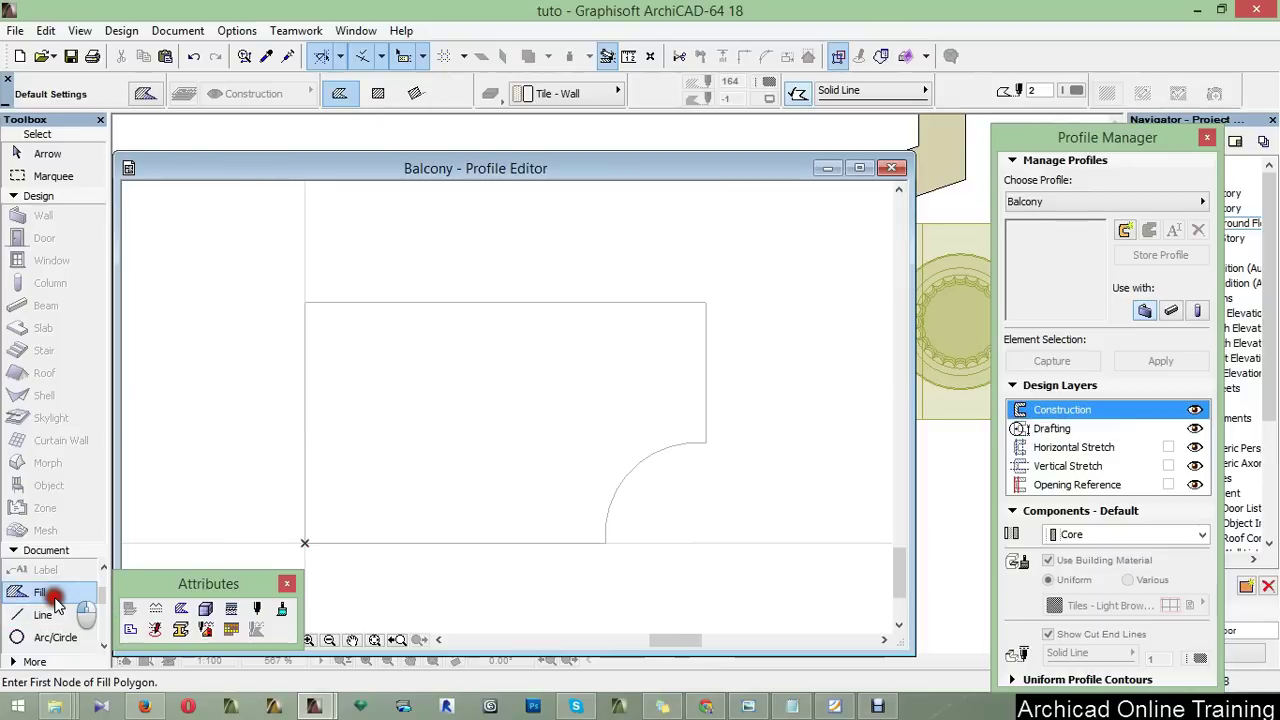
pyautogui.click(585, 95)
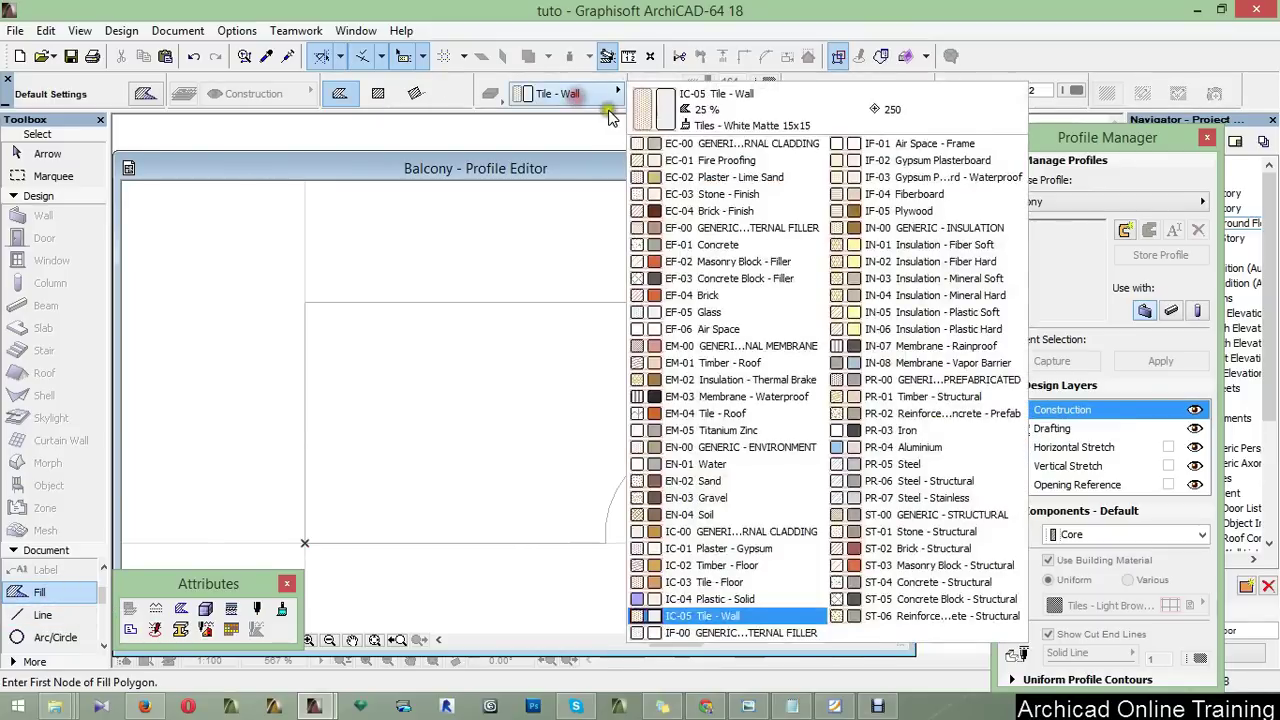
pyautogui.click(717, 250)
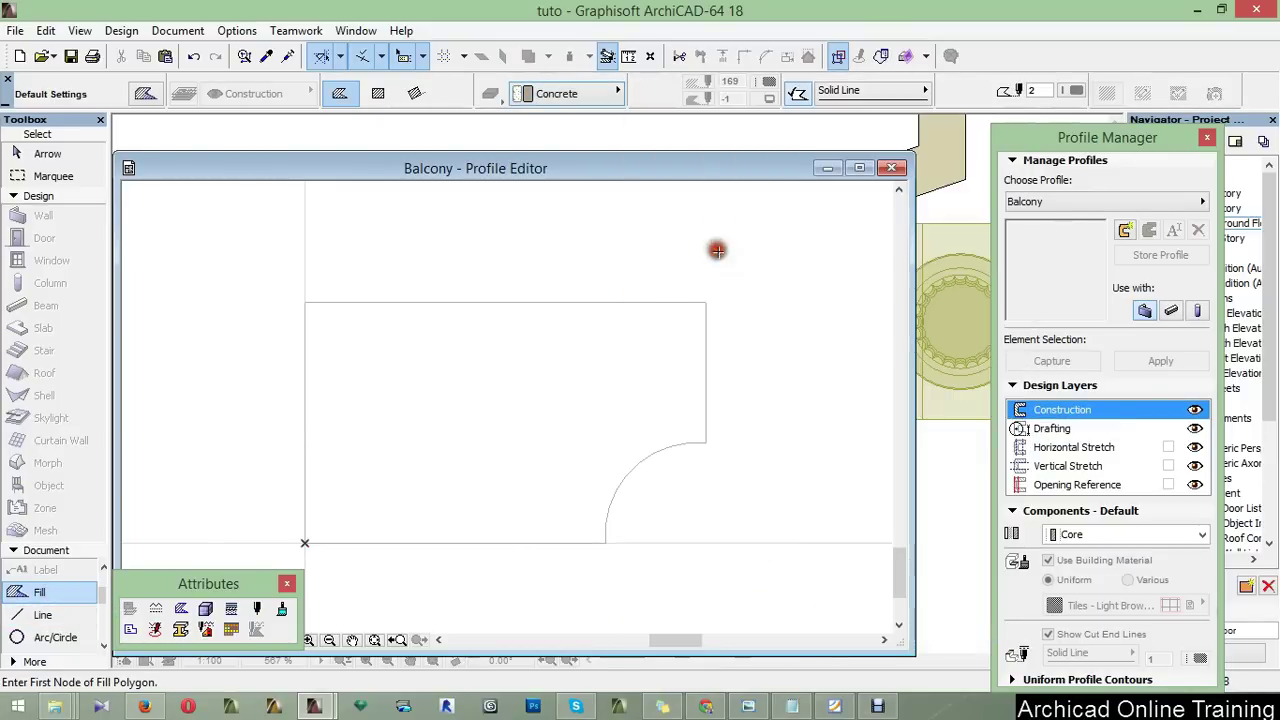
pyautogui.click(498, 406)
pyautogui.click(503, 409)
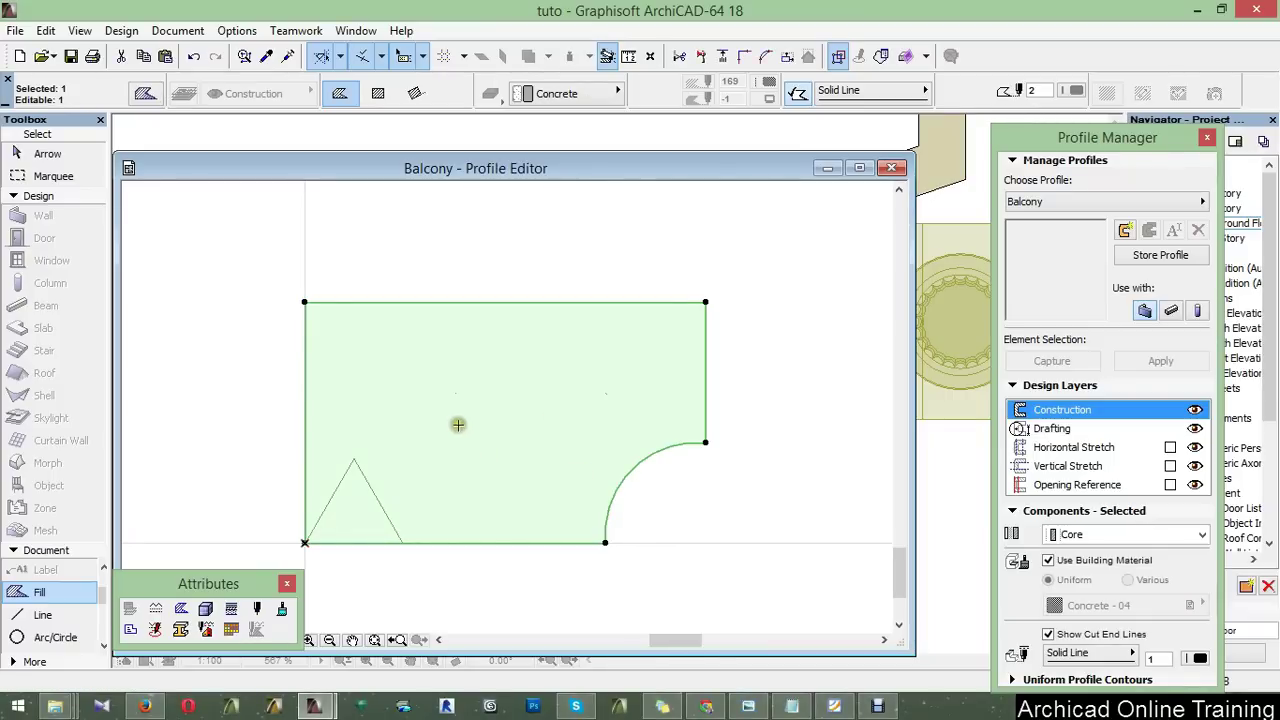
# Store the drawing as the Balcony profile
pyautogui.scroll(-1, 425, 420)
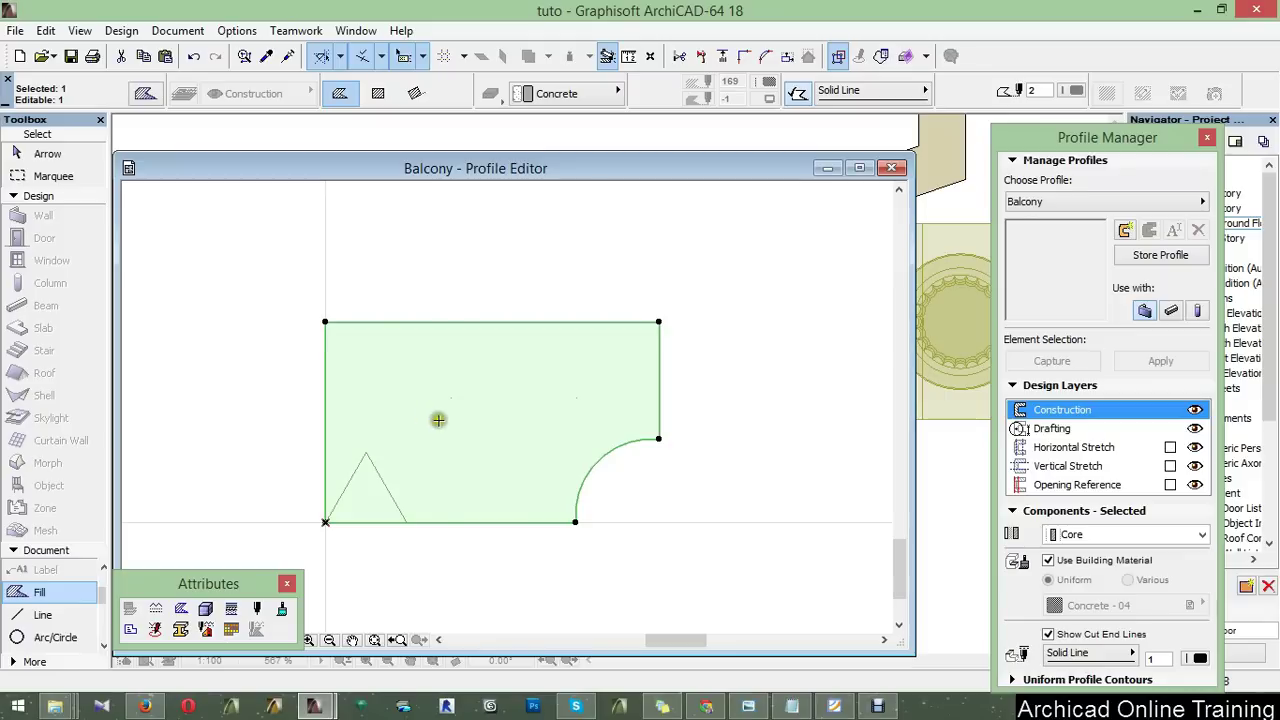
pyautogui.click(1158, 254)
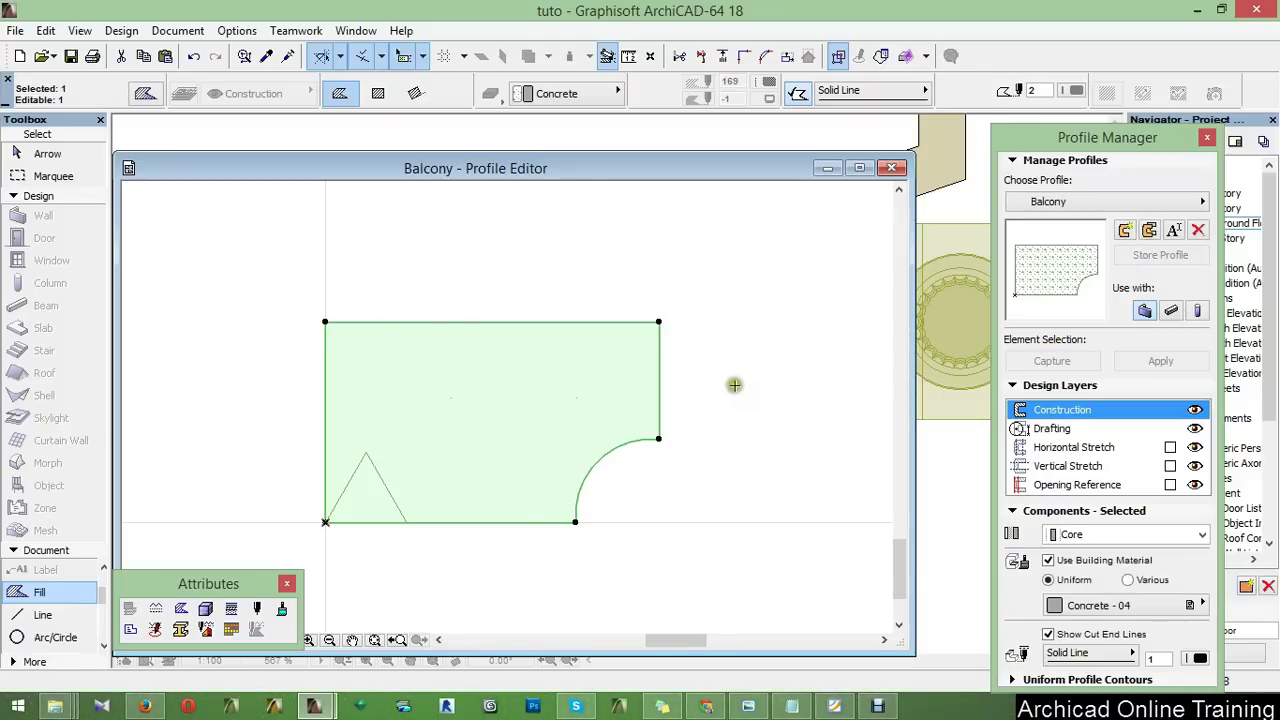
pyautogui.scroll(-3, 457, 580)
pyautogui.scroll(-1, 445, 572)
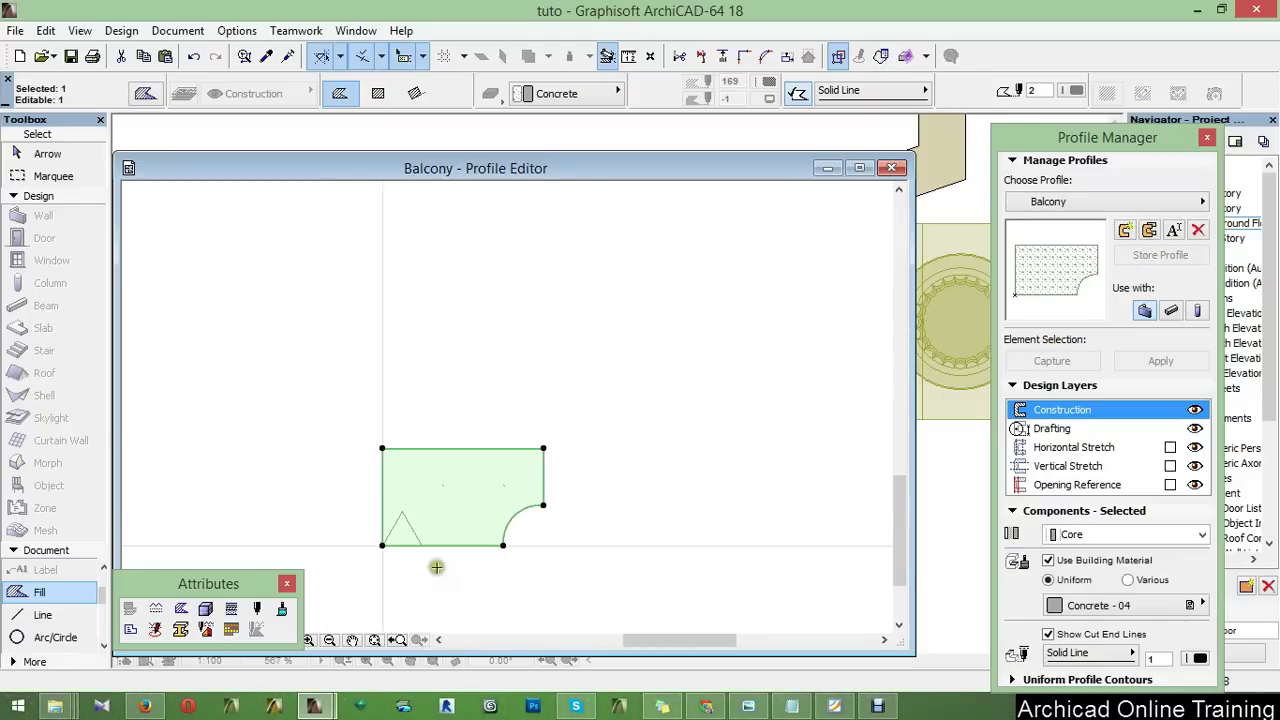
pyautogui.scroll(-2, 440, 568)
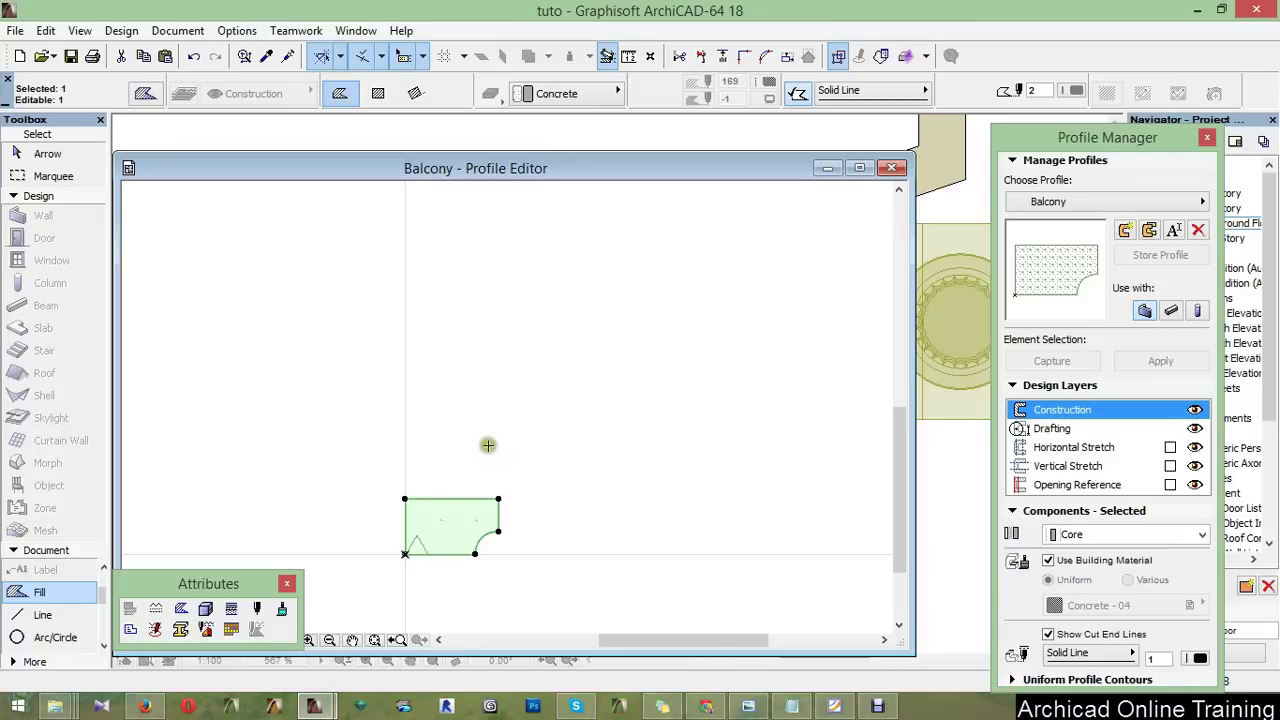
# Deselect the fill, recentre the shape, and set the Line tool to Polyline on Drafting
pyautogui.press('Escape')
pyautogui.moveTo(526, 529); pyautogui.dragTo(586, 466, button='middle')
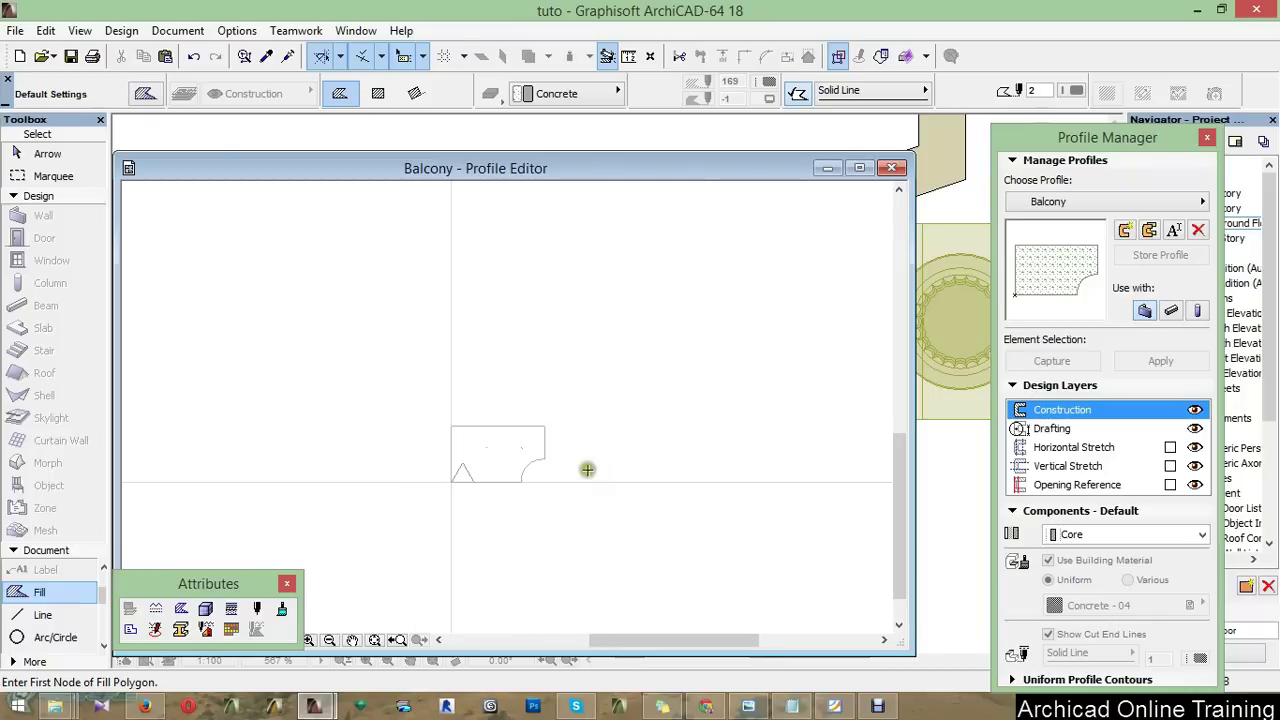
pyautogui.scroll(2, 545, 508)
pyautogui.click(40, 614)
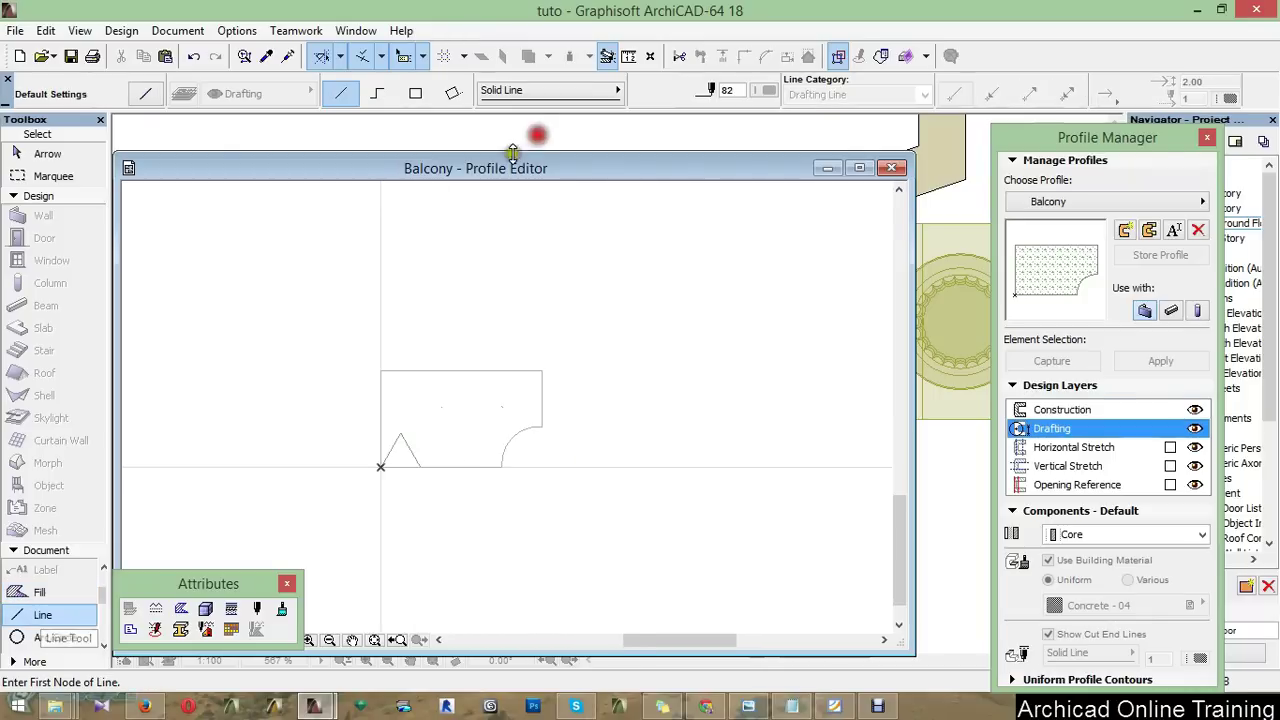
pyautogui.click(376, 93)
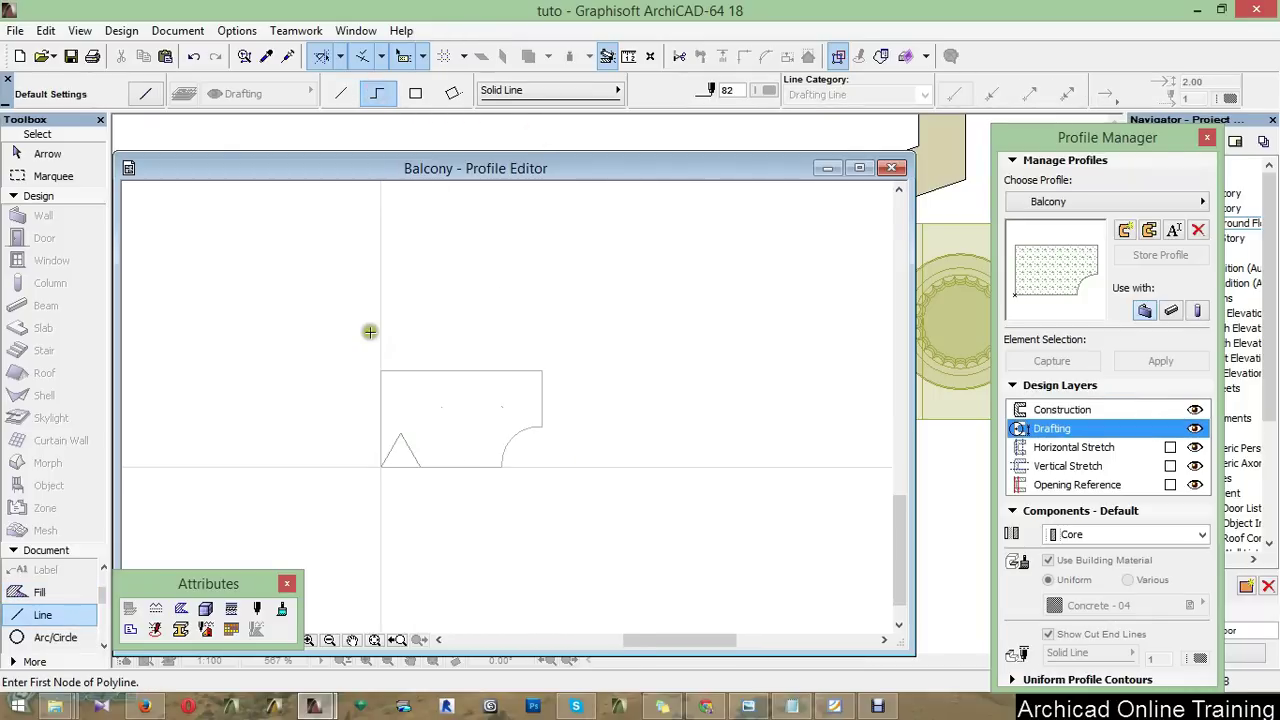
pyautogui.scroll(-1, 366, 331)
pyautogui.scroll(1, 576, 417)
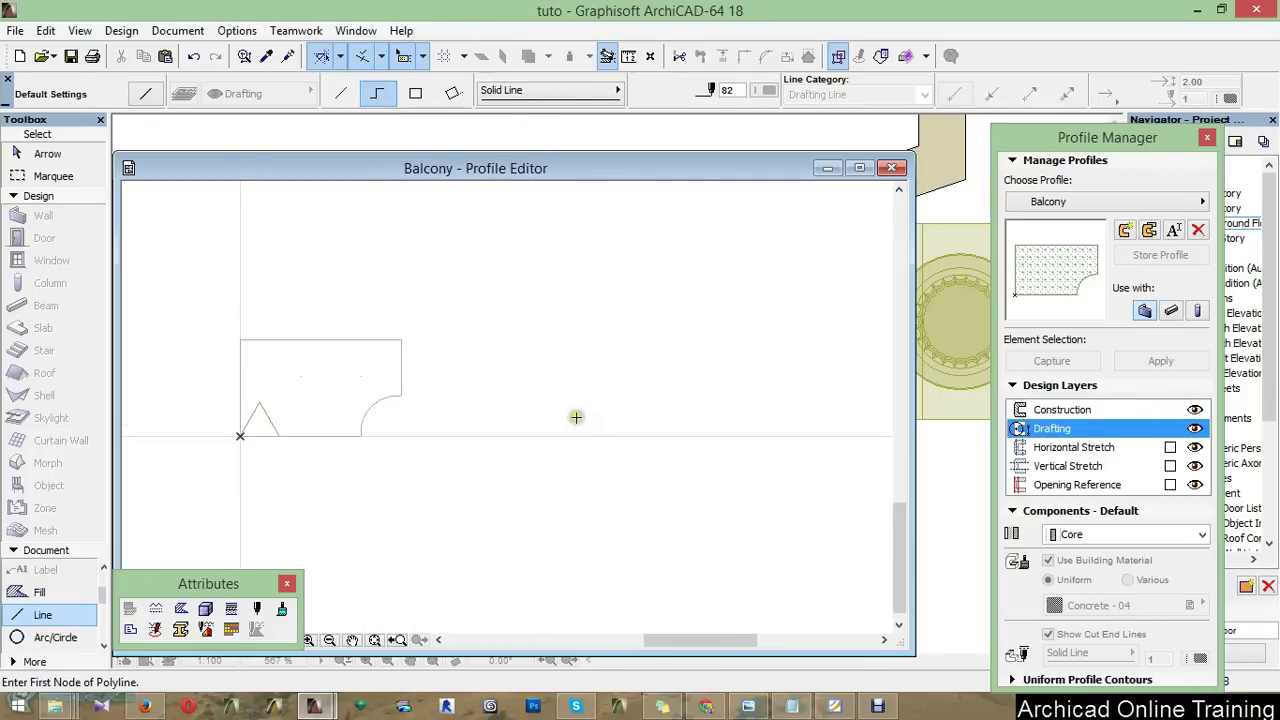